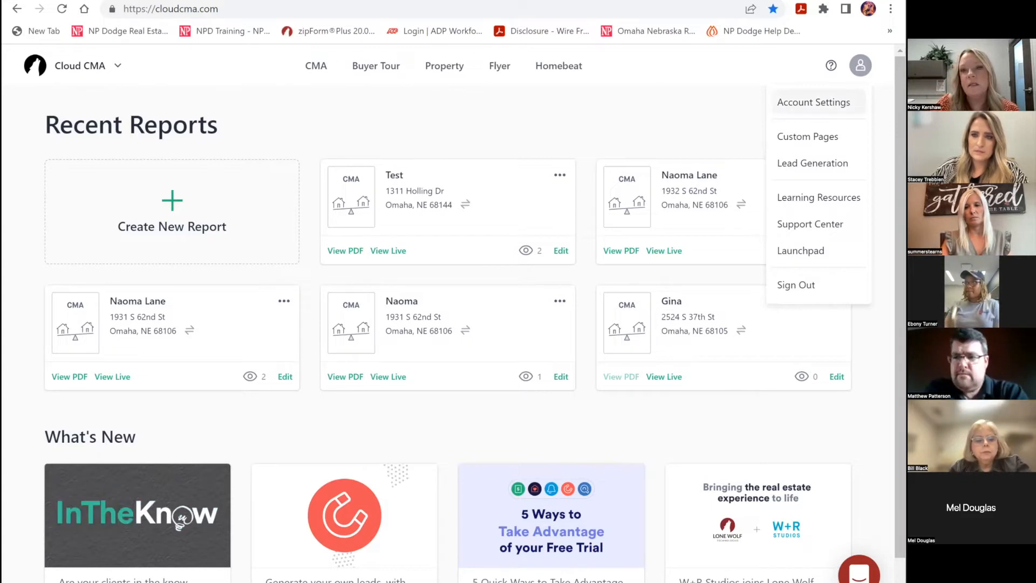
# - Open Account Settings, look through the Profile form, and begin replacing the profile photo
pyautogui.click(813, 102)
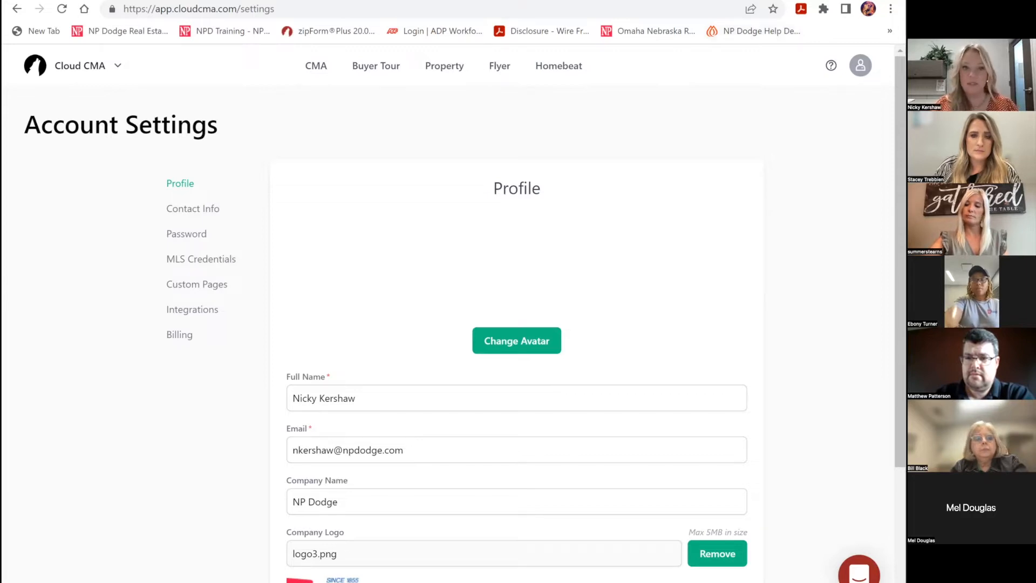
pyautogui.scroll(-2, 463, 318)
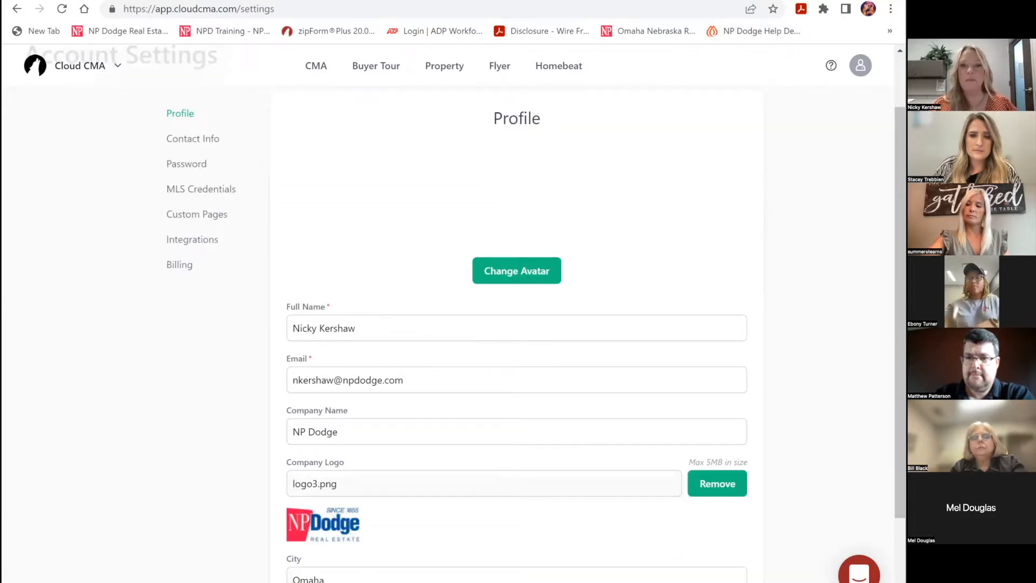
pyautogui.scroll(-2, 516, 323)
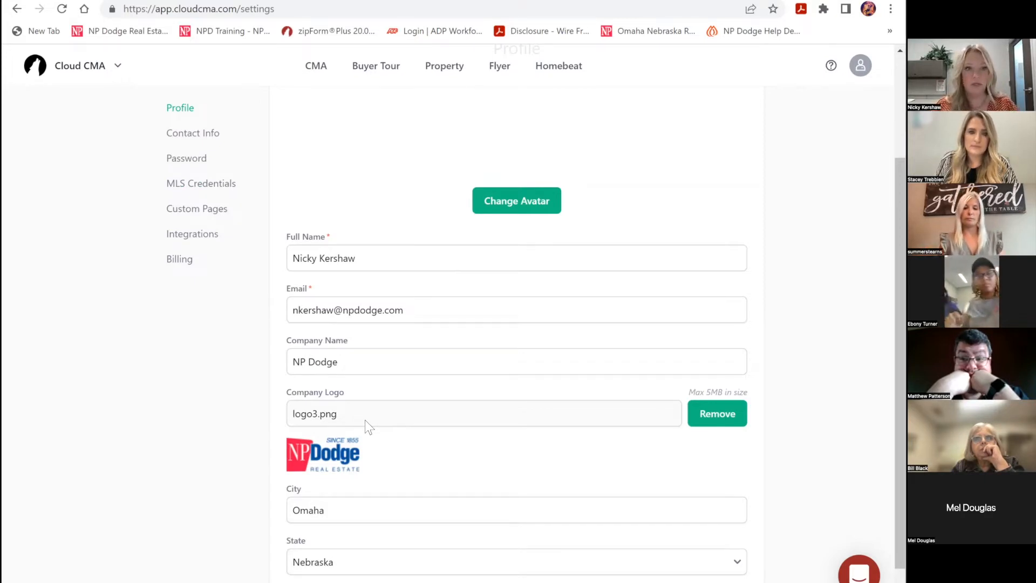
pyautogui.scroll(-1, 409, 453)
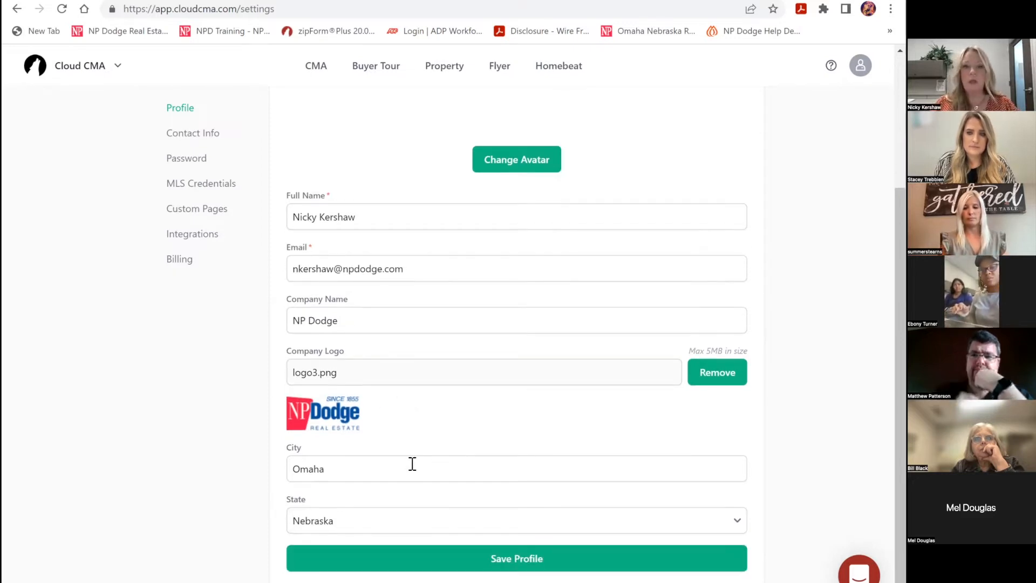
pyautogui.scroll(4, 425, 462)
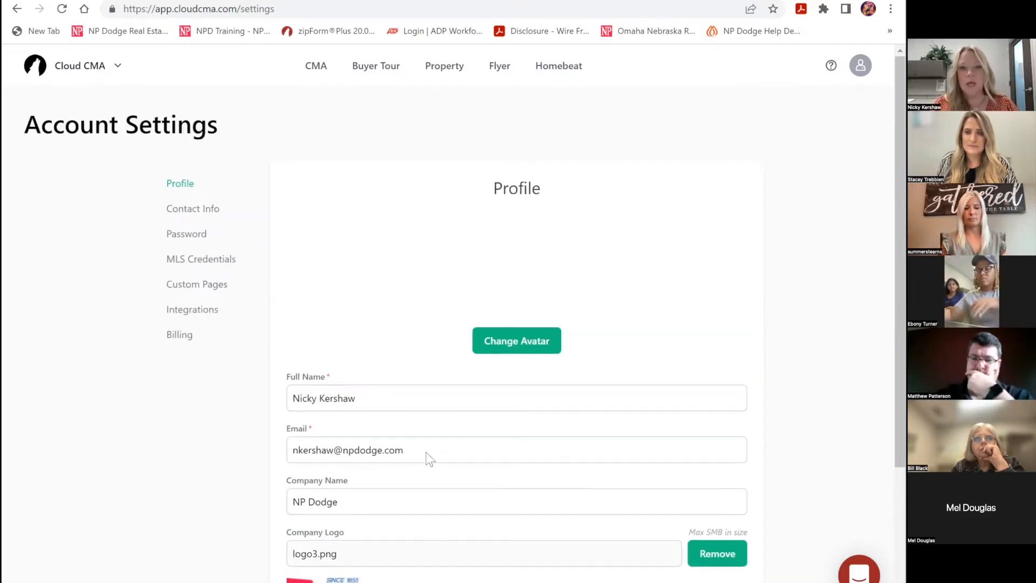
pyautogui.click(515, 345)
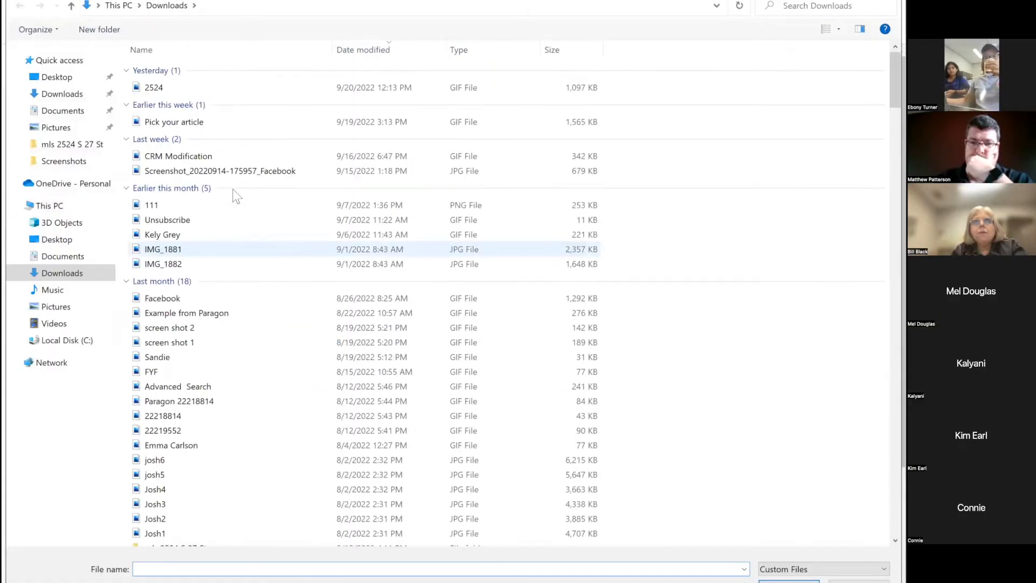
# - Set the standing headshot from the Desktop folder as the avatar, with the circular crop nudged slightly
pyautogui.click(64, 81)
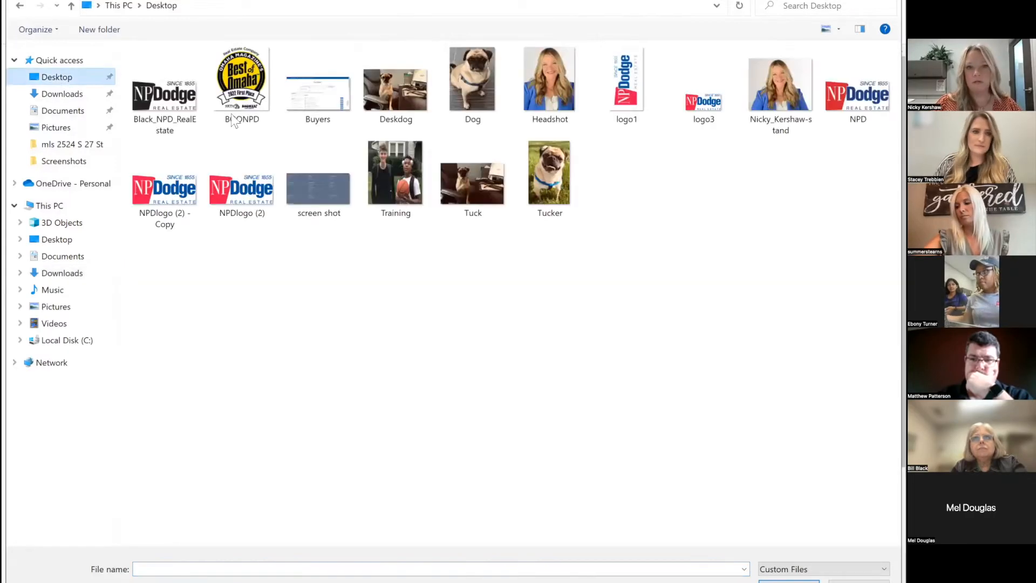
pyautogui.click(764, 108)
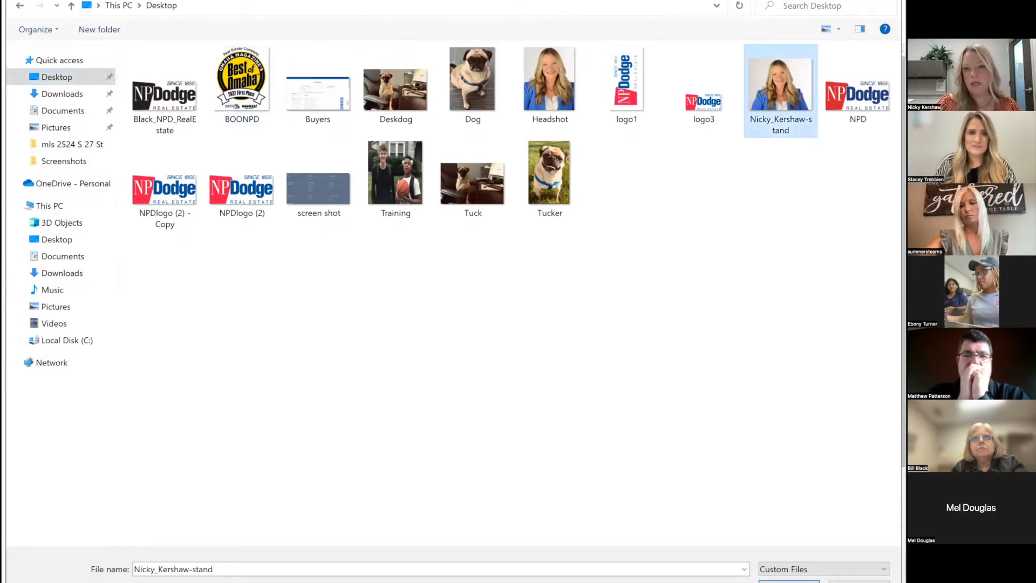
pyautogui.click(788, 581)
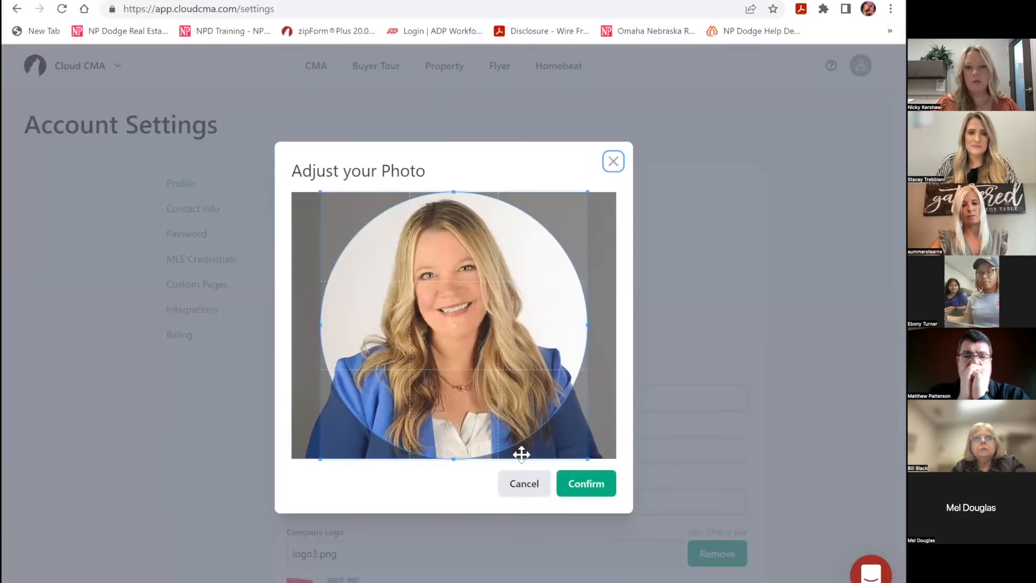
pyautogui.moveTo(451, 374); pyautogui.dragTo(448, 371)
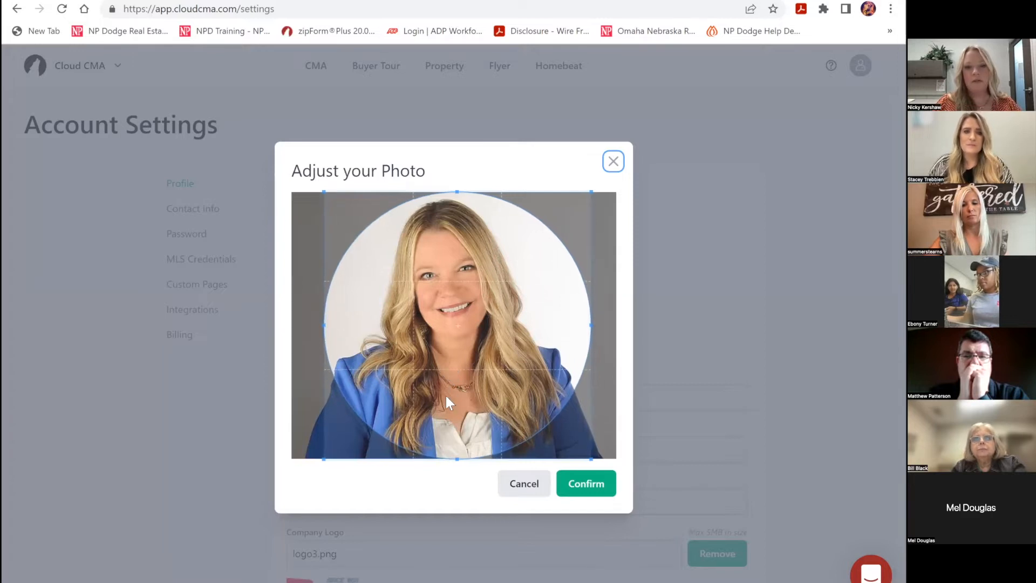
pyautogui.click(571, 484)
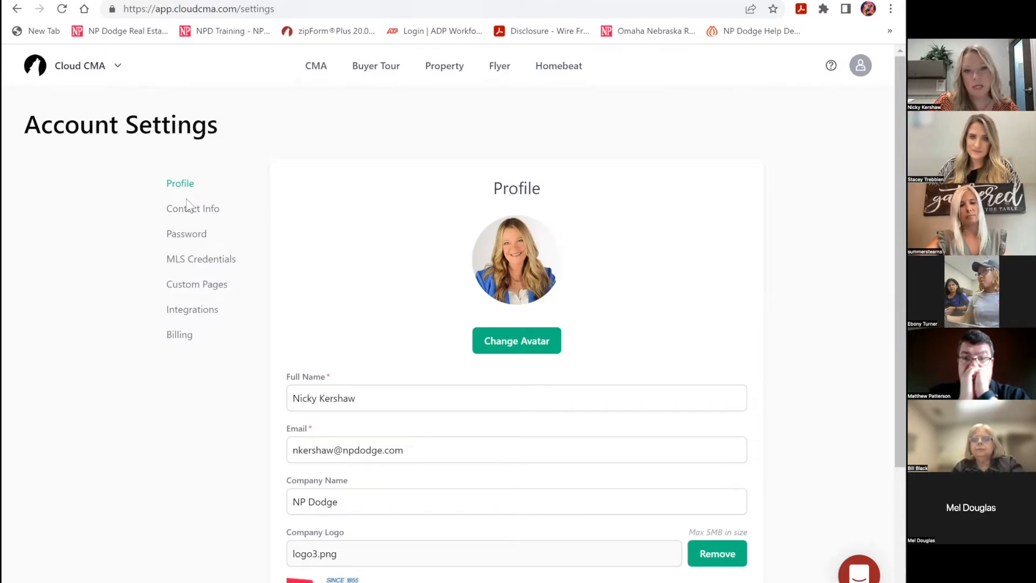
# - View the Contact Info settings, then go to Custom Pages from the account menu
pyautogui.click(193, 214)
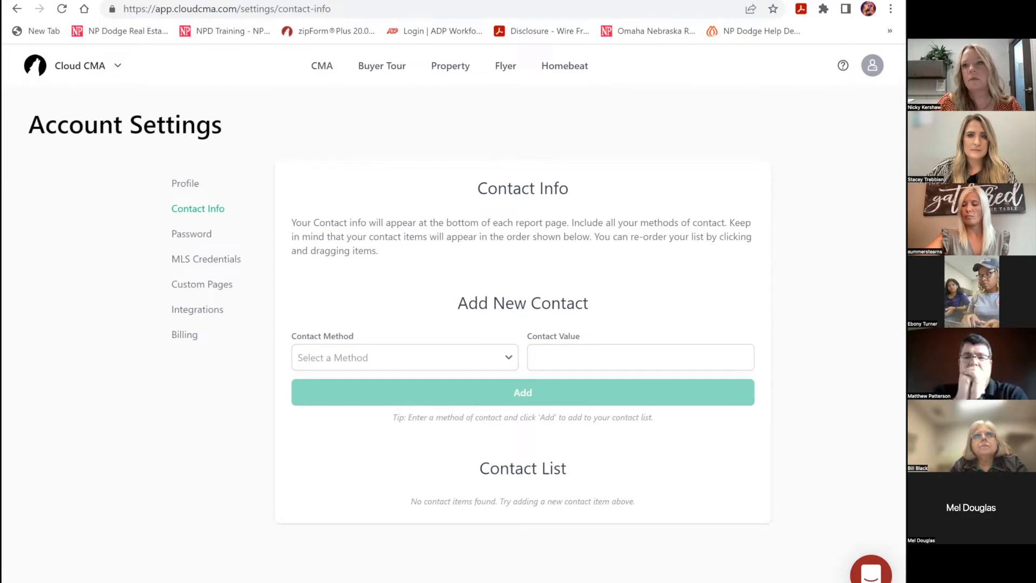
pyautogui.click(872, 65)
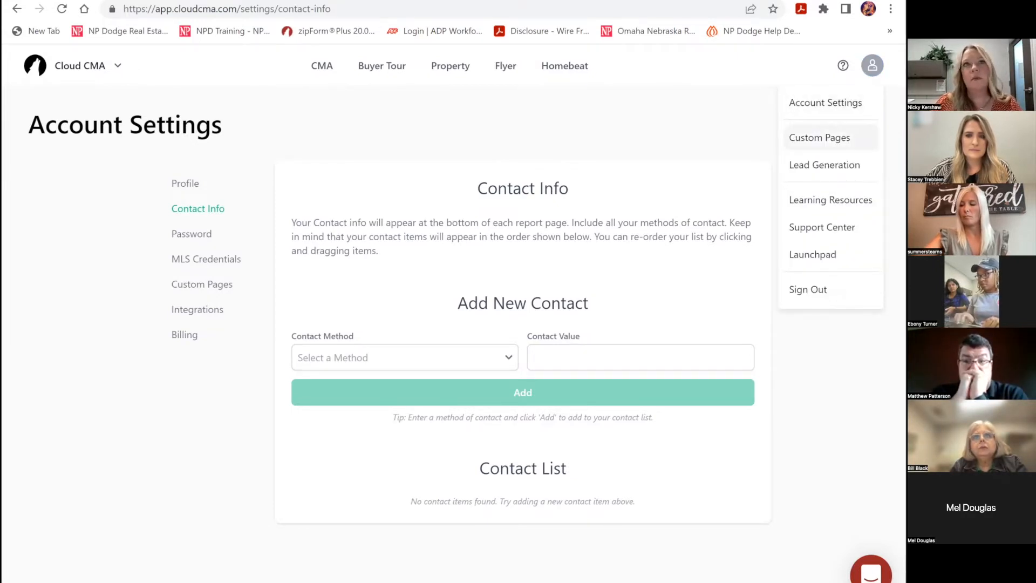
pyautogui.click(819, 137)
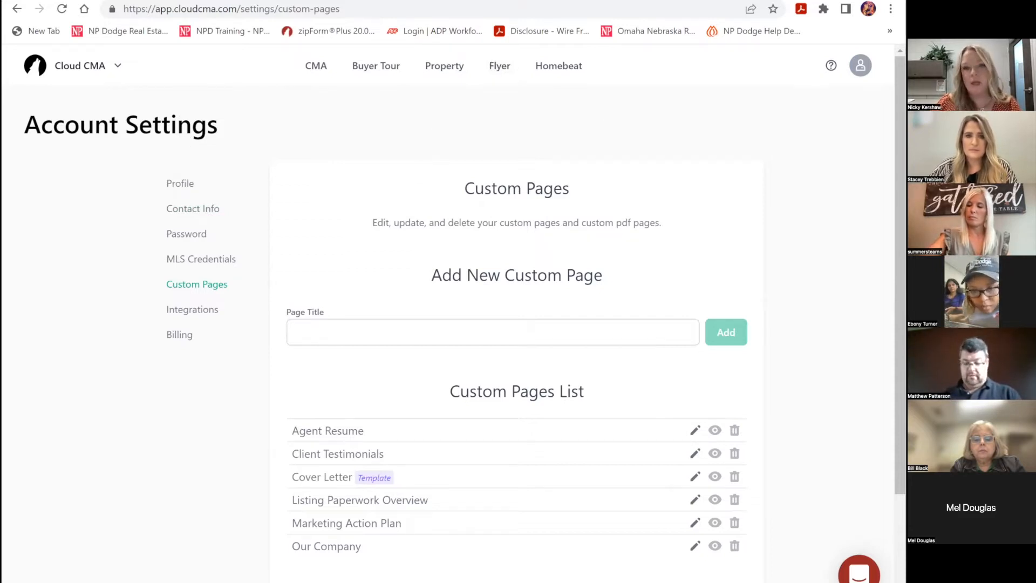
pyautogui.click(860, 65)
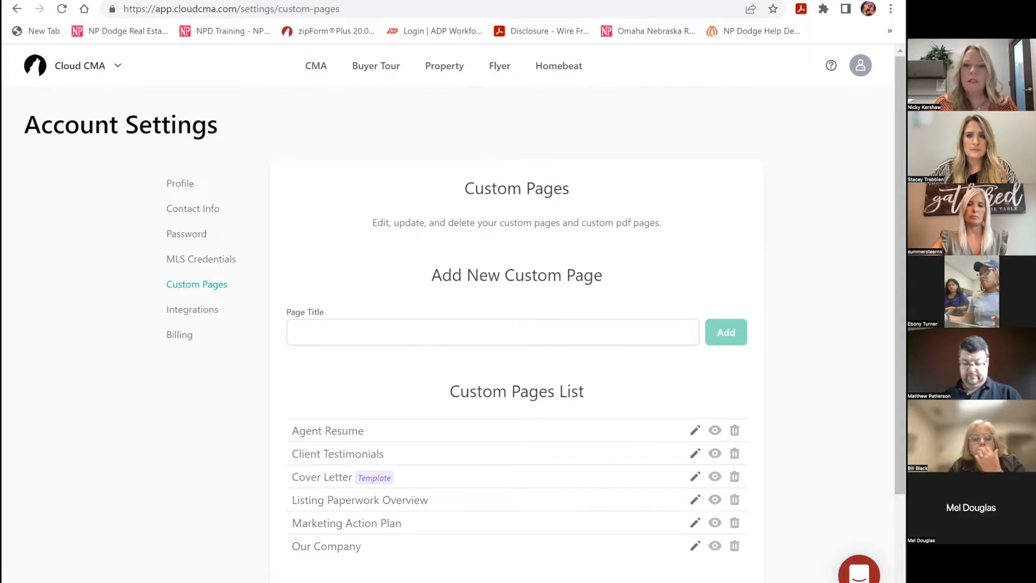
pyautogui.scroll(-2, 517, 324)
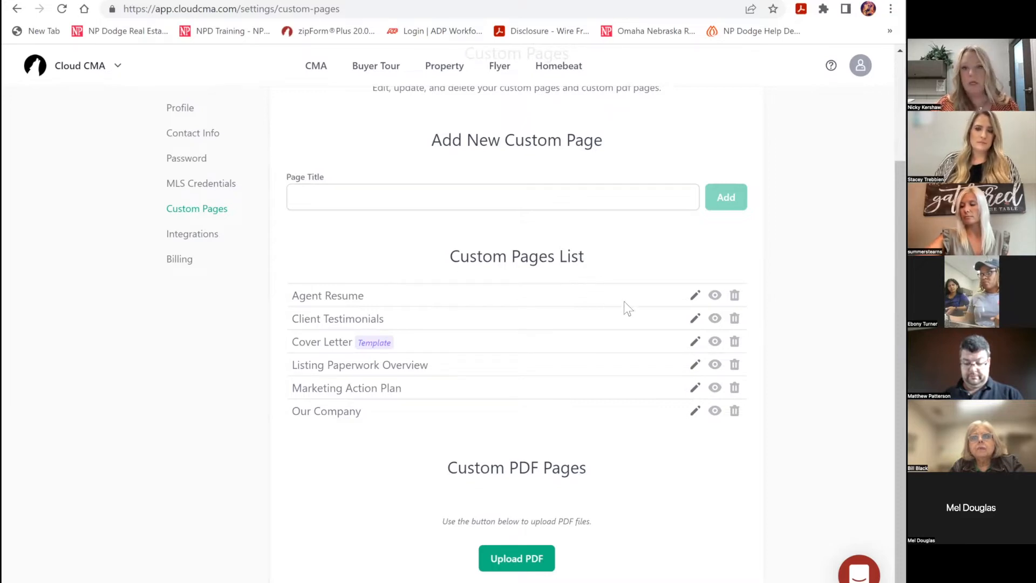
pyautogui.click(695, 296)
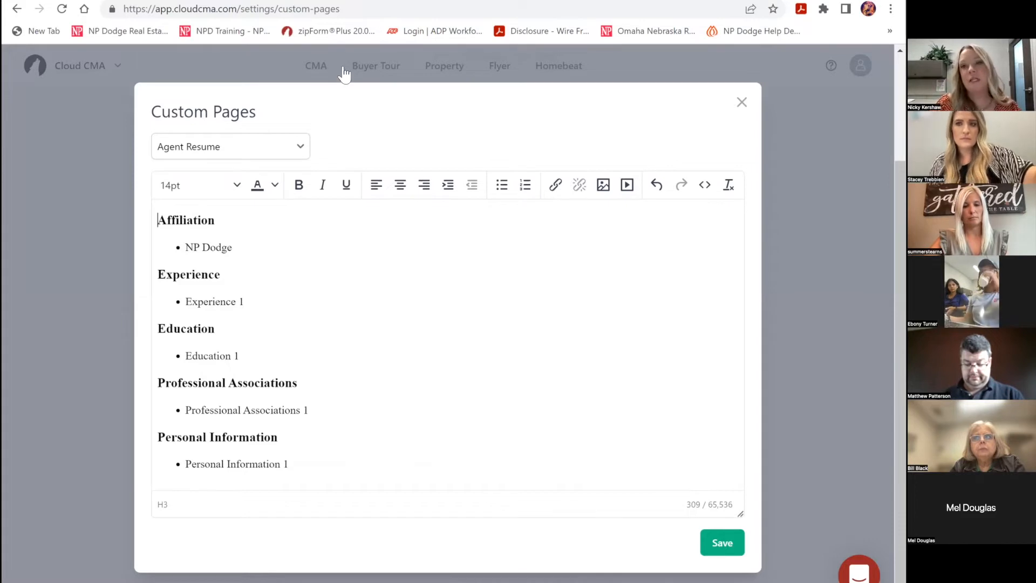
pyautogui.click(741, 102)
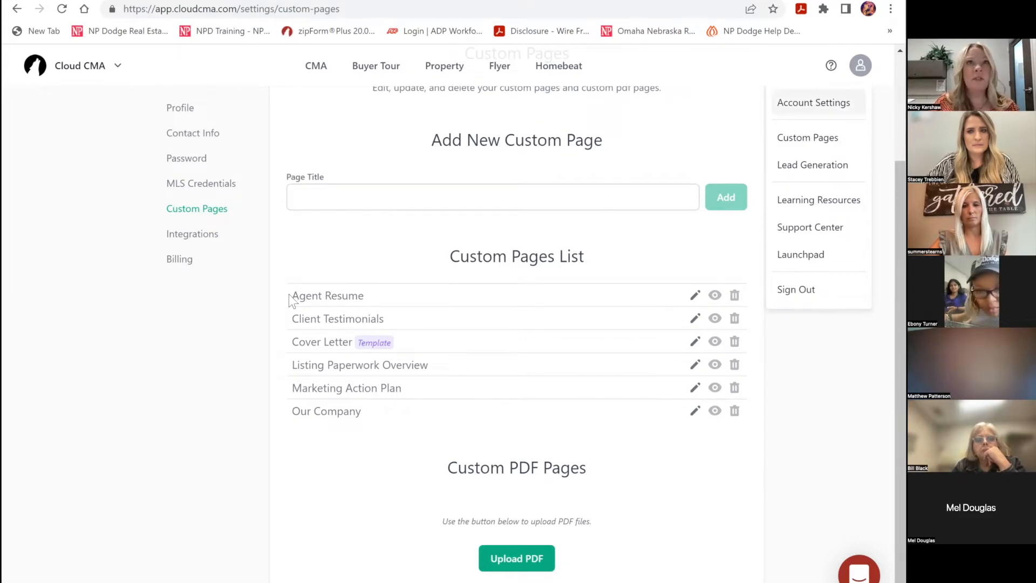
# - Look over the MLS Credentials and Contact Info settings pages
pyautogui.click(207, 214)
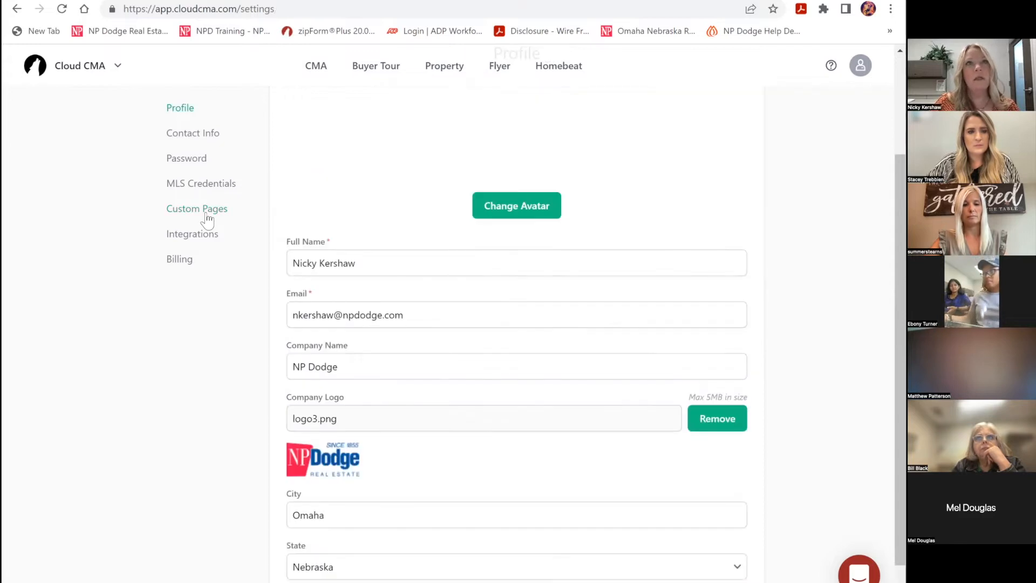
pyautogui.click(206, 184)
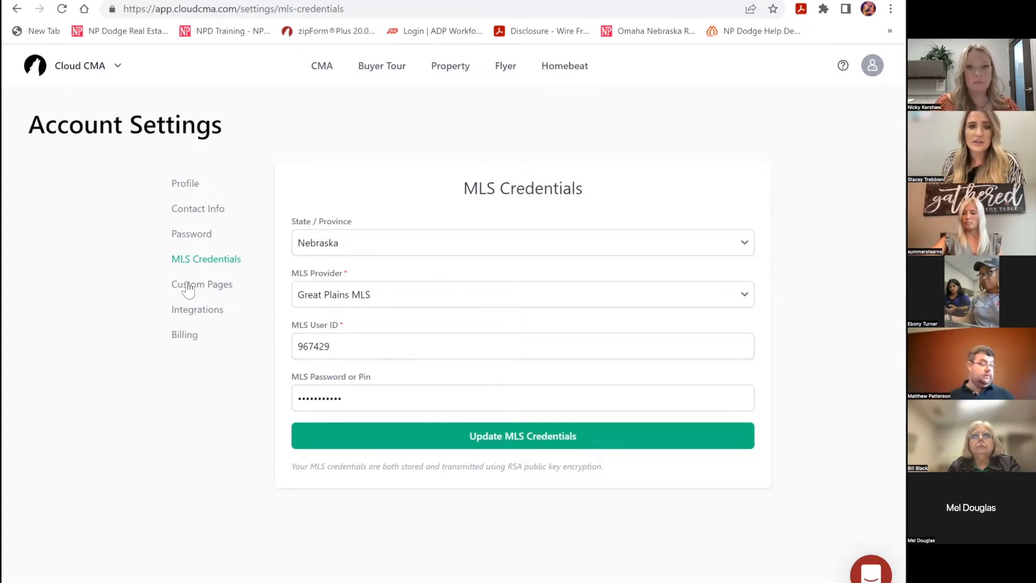
pyautogui.click(207, 216)
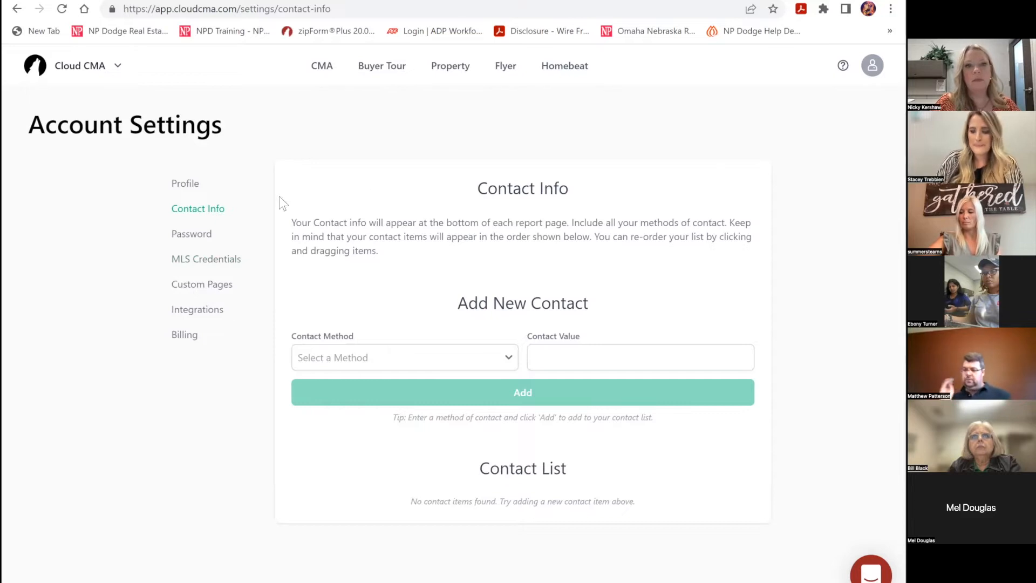
# - Return to the Profile settings showing company NP Dodge and the logo3.png logo
pyautogui.click(181, 187)
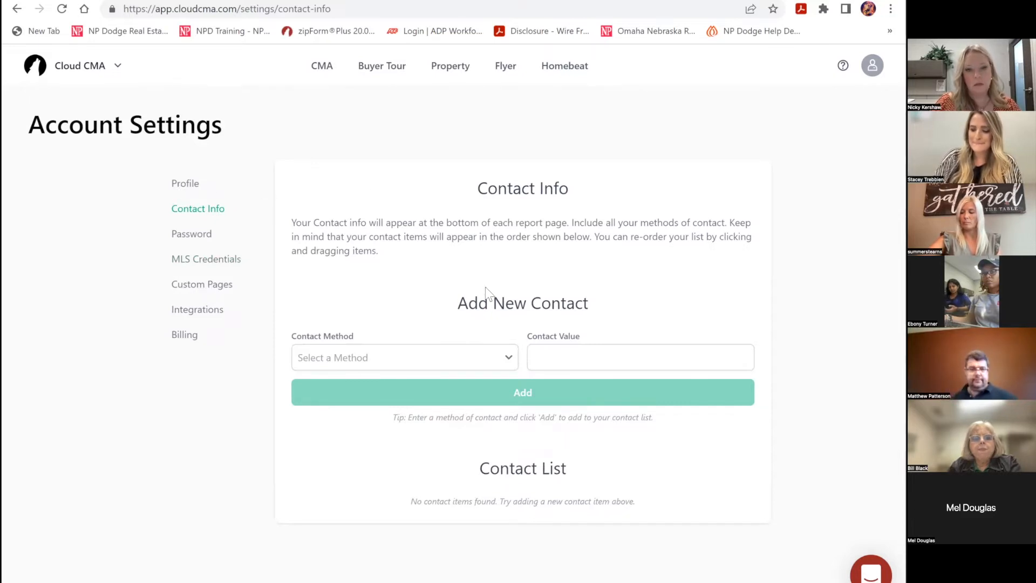
pyautogui.scroll(-1, 490, 295)
pyautogui.scroll(-1, 490, 295)
pyautogui.scroll(3, 490, 296)
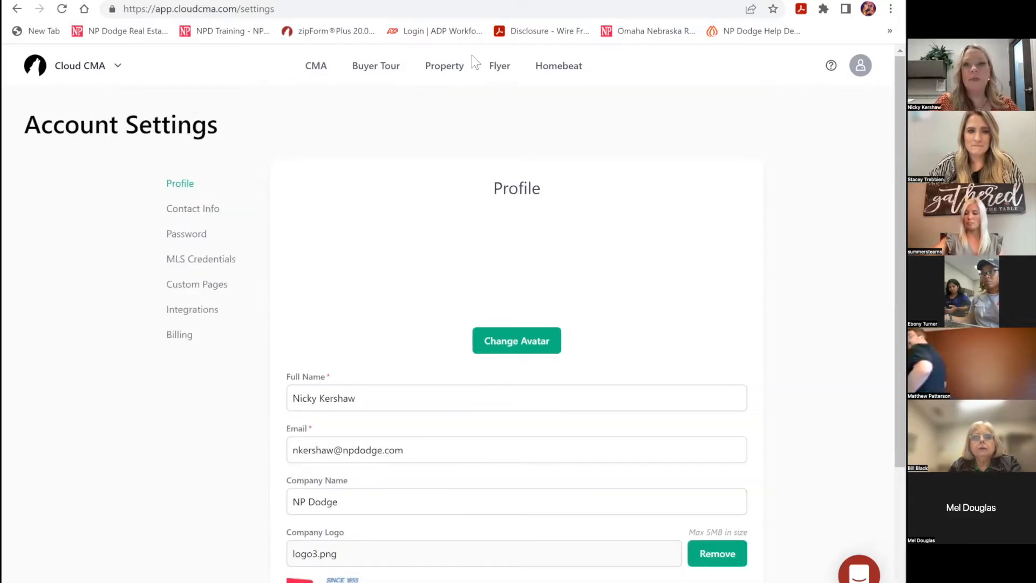
pyautogui.click(860, 65)
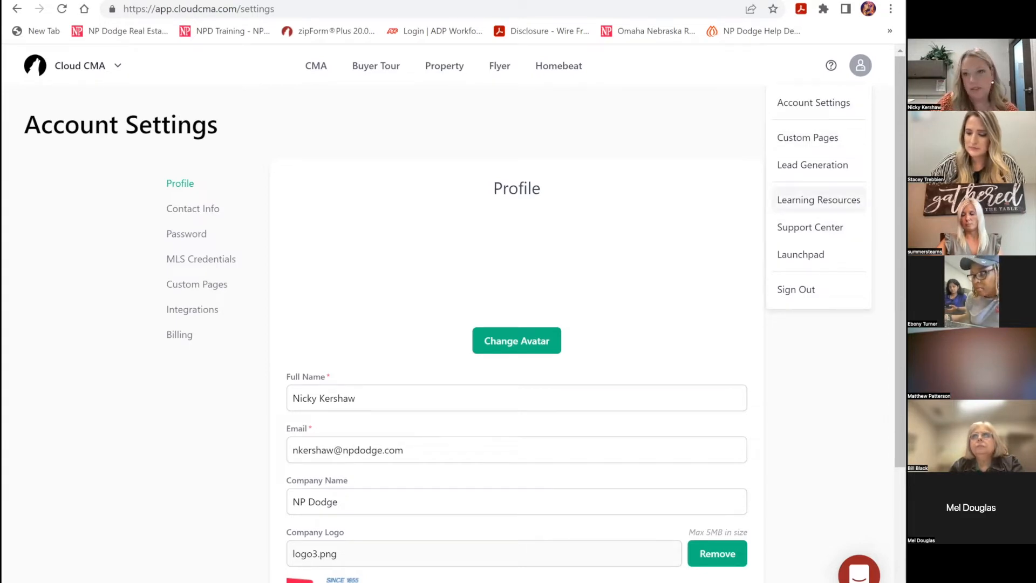
pyautogui.click(818, 199)
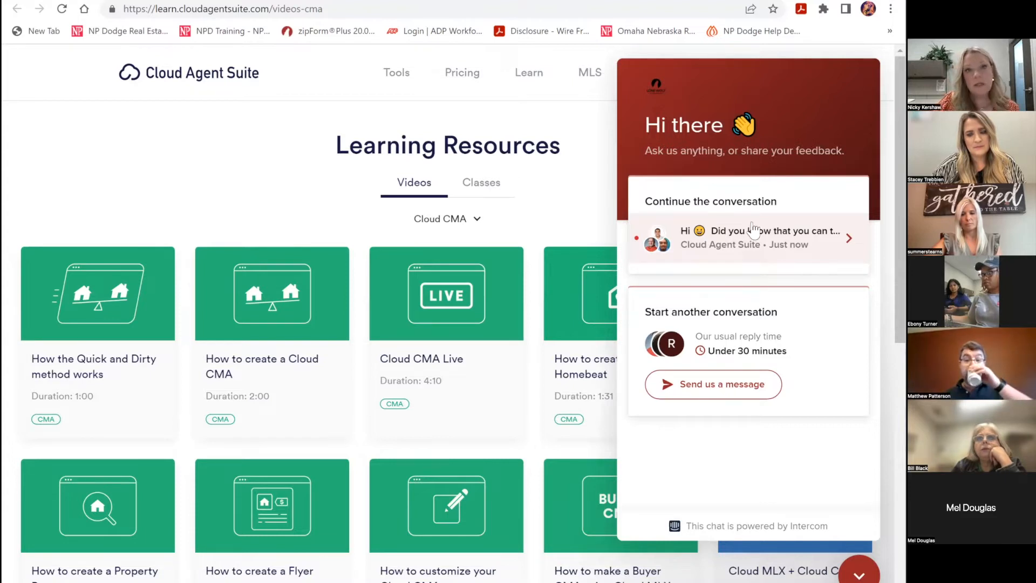
pyautogui.click(488, 183)
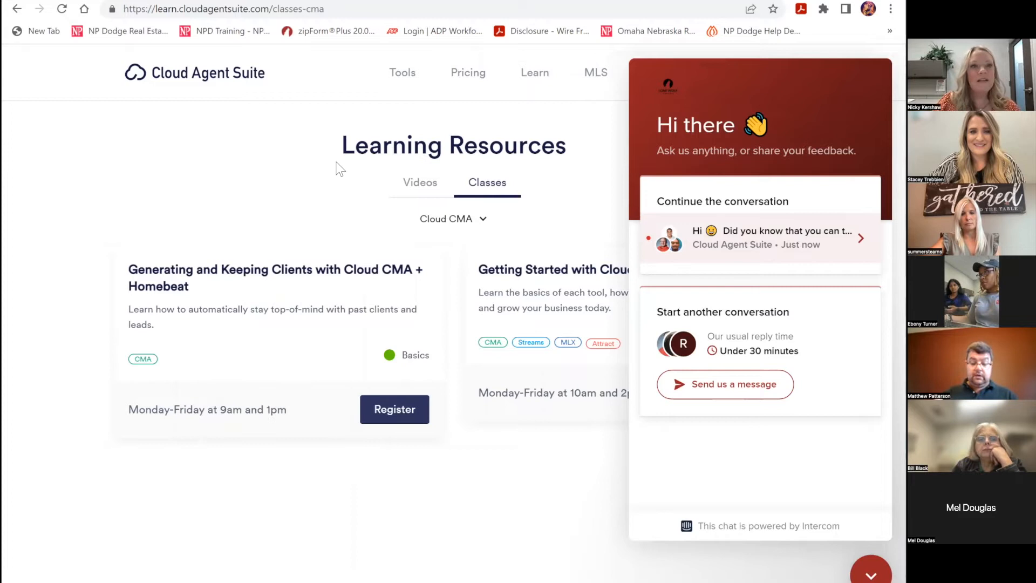
pyautogui.click(18, 9)
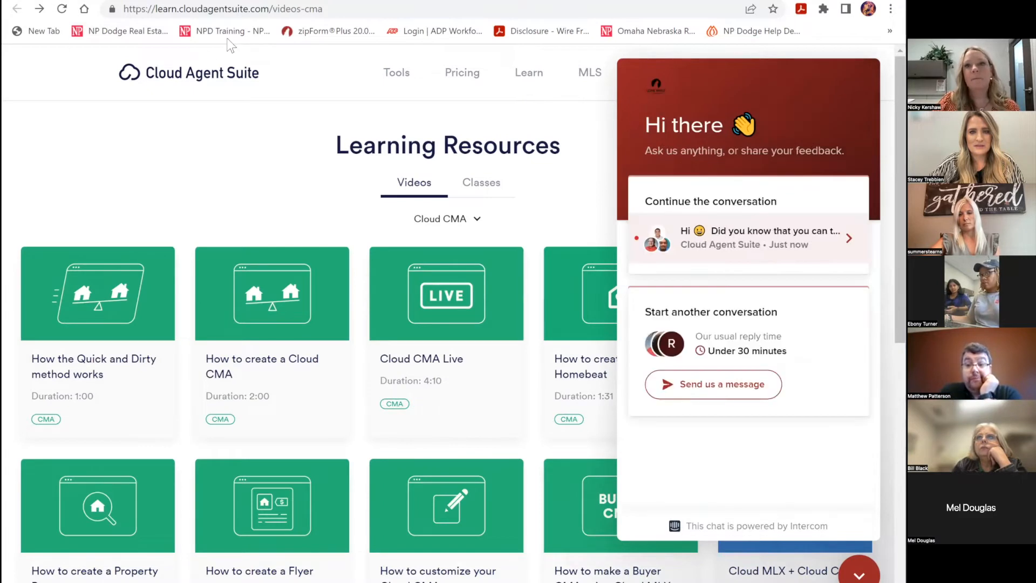
pyautogui.click(319, 1)
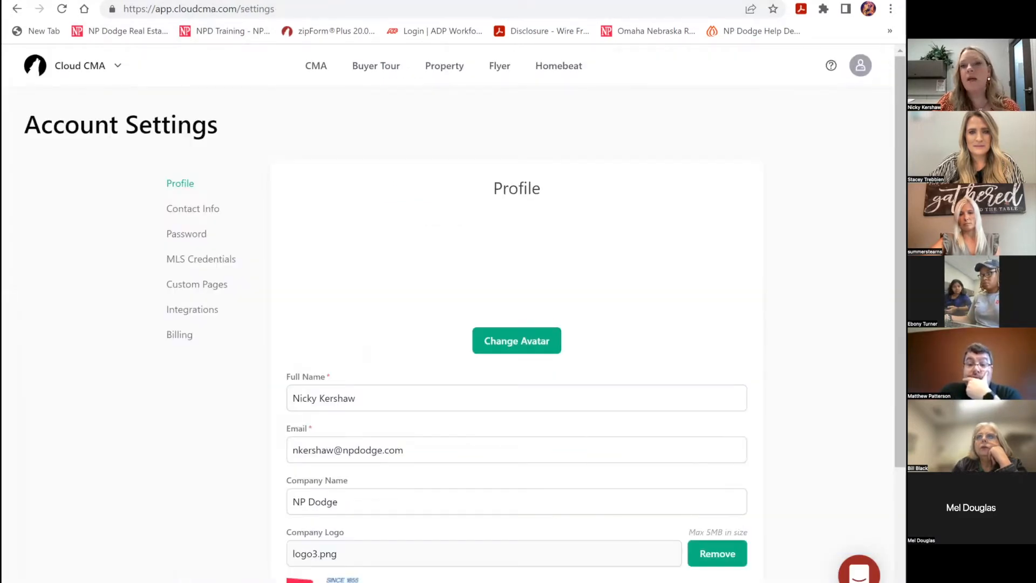
# - Visit the Support Center from the account menu, then bring up the Create New Report choices
pyautogui.click(860, 65)
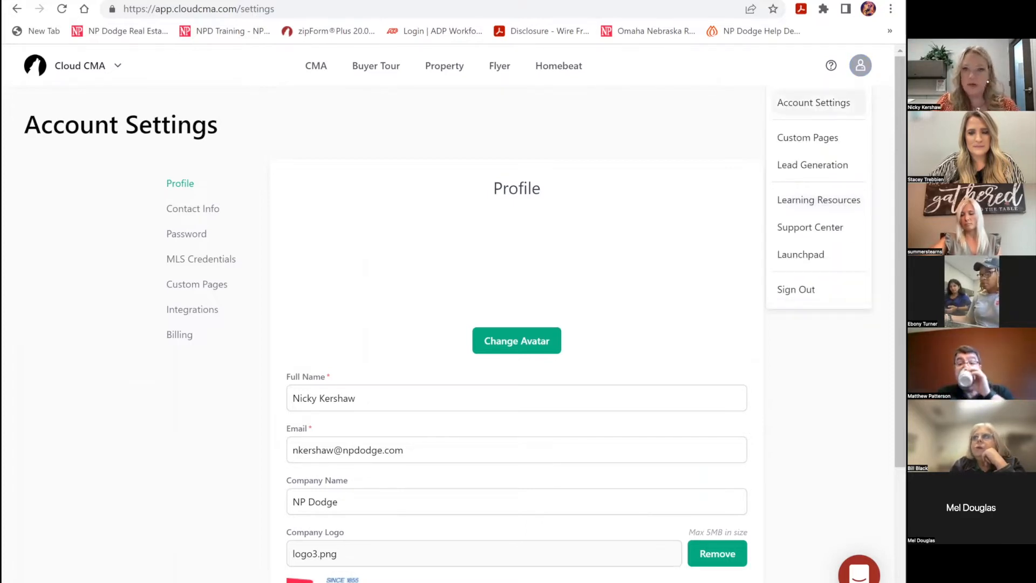
pyautogui.click(809, 227)
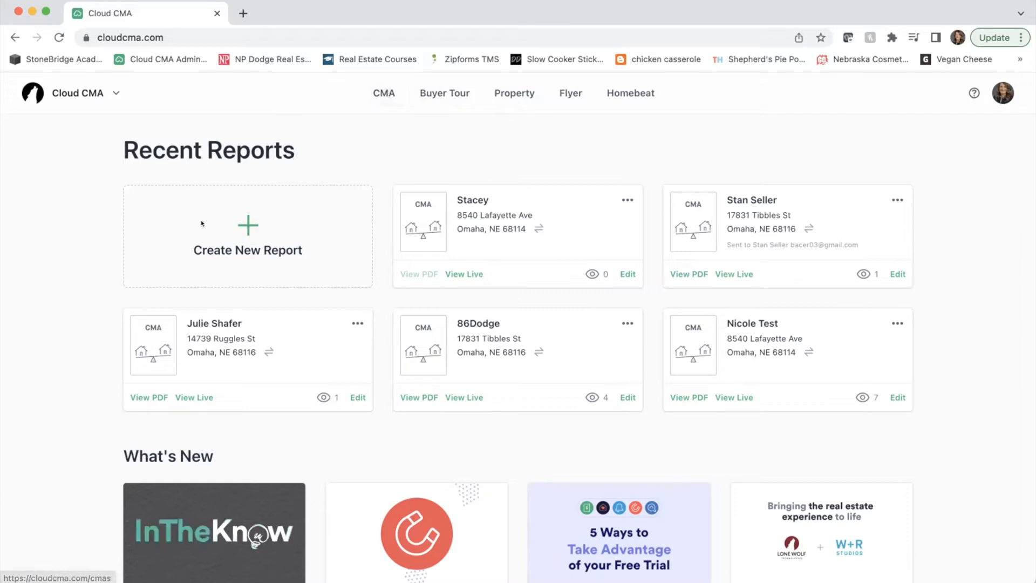
pyautogui.click(246, 231)
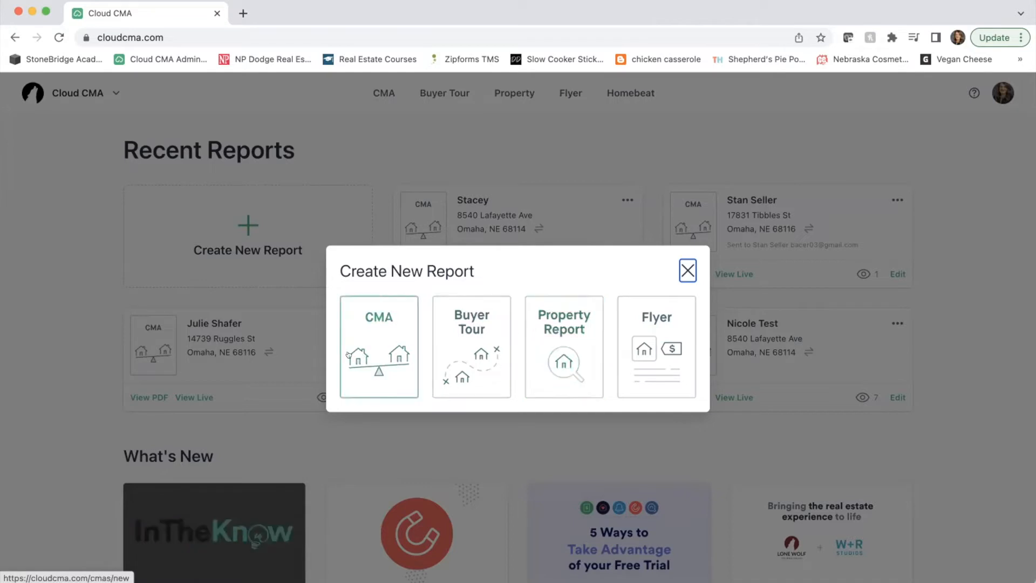
# - Choose CMA in the Create New Report dialog to open a blank criteria form
pyautogui.click(378, 346)
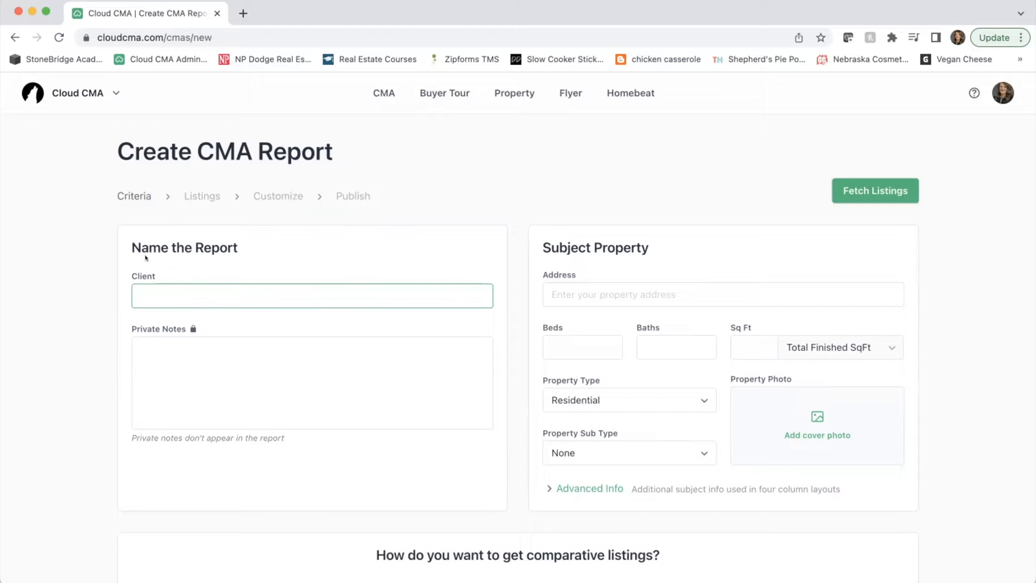
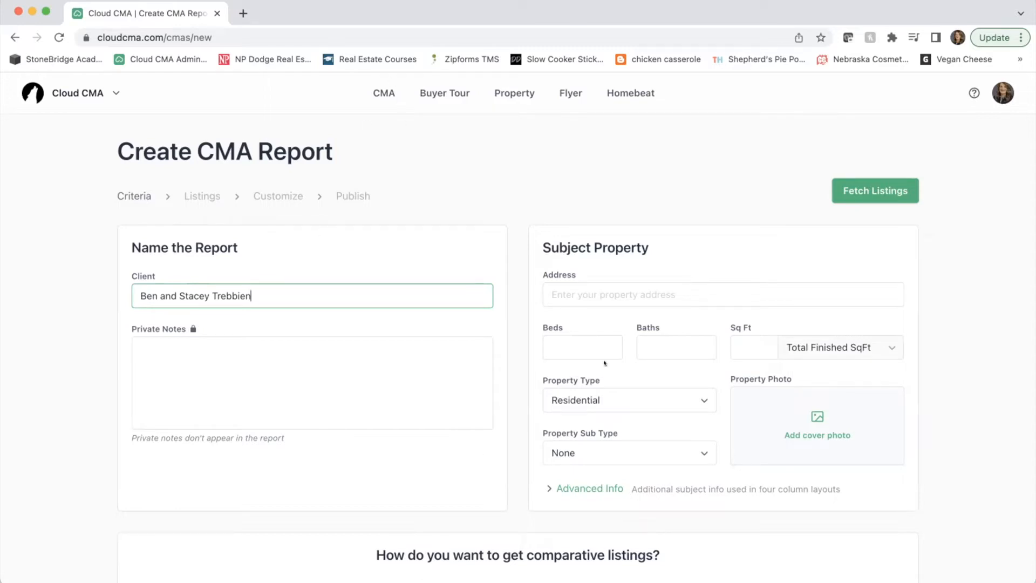
# - Enter both clients' names and pick the subject property's full address from the suggestions
pyautogui.click(608, 291)
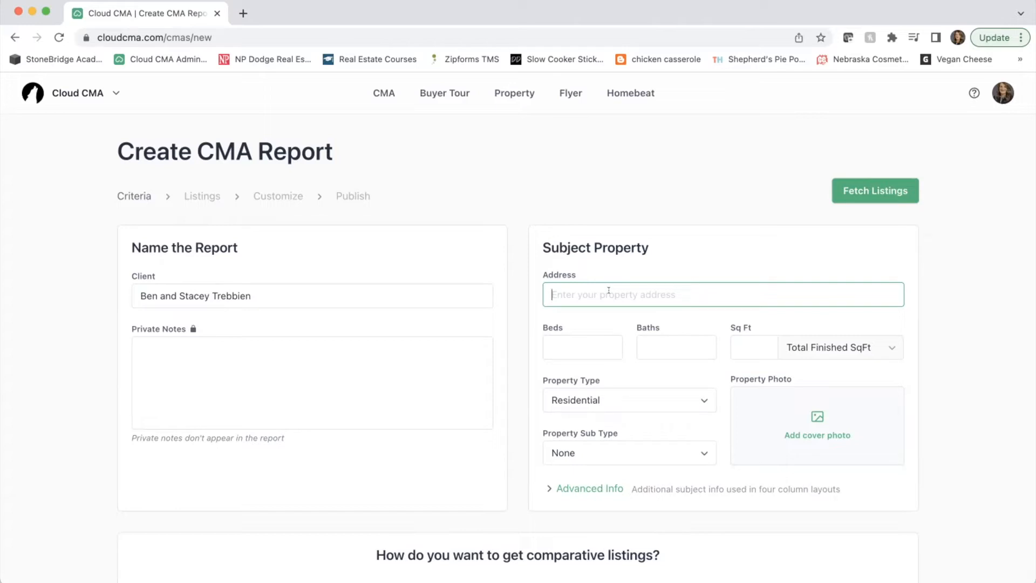
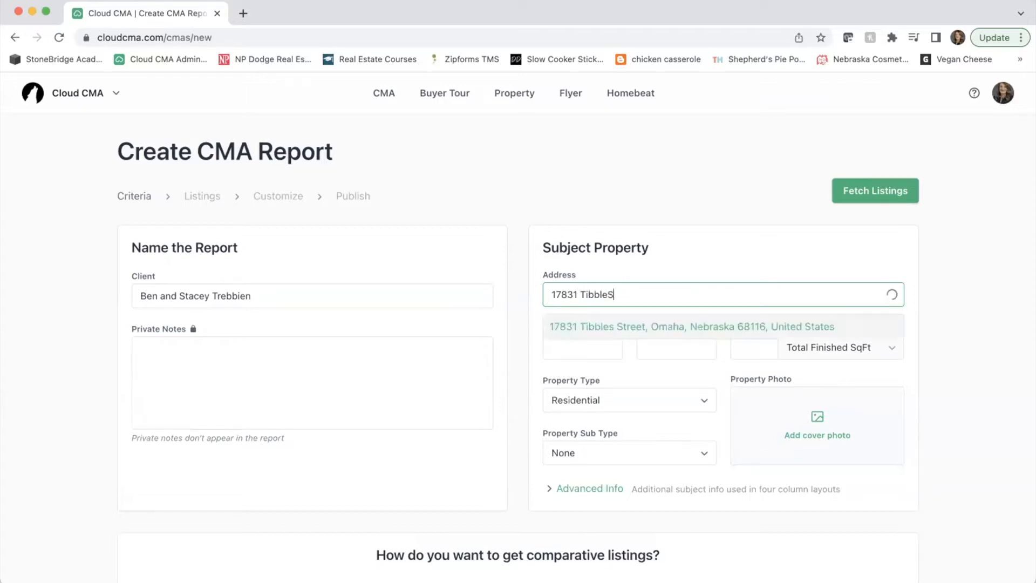
pyautogui.click(630, 327)
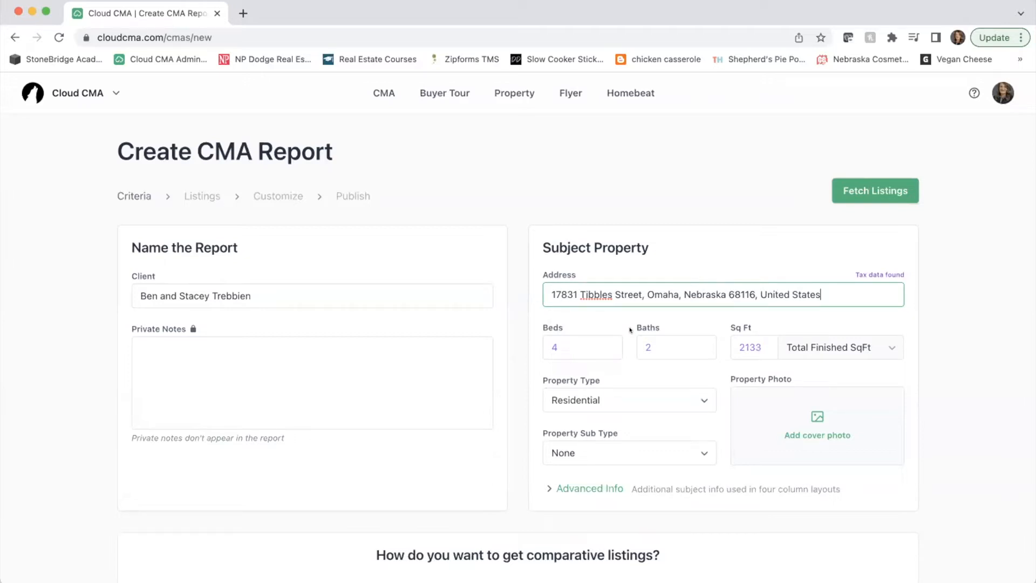
# - Correct the baths count to 3 and start adding a cover photo
pyautogui.click(663, 350)
pyautogui.press('BackSpace')
pyautogui.write('3')
pyautogui.click(686, 372)
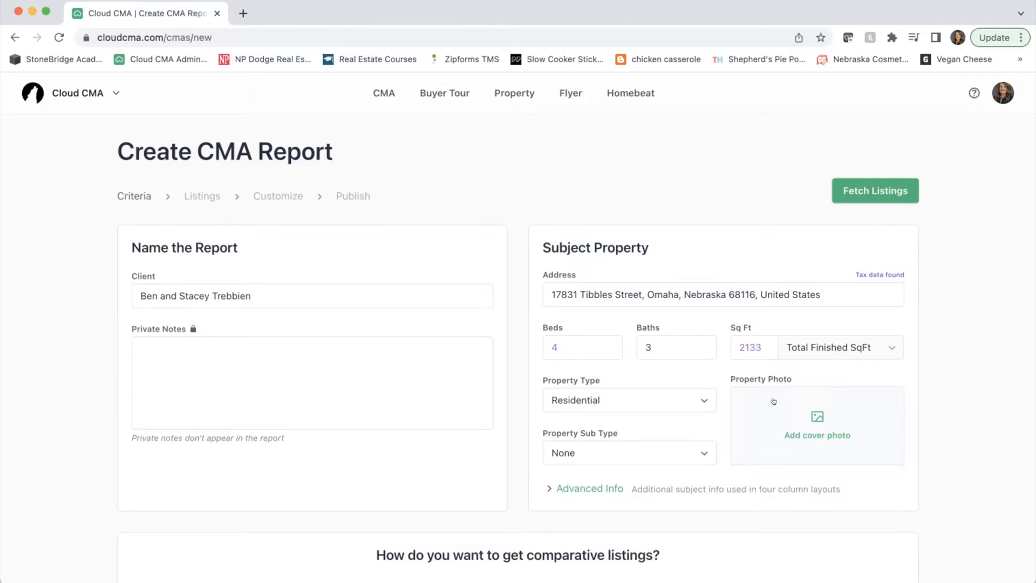
pyautogui.click(773, 401)
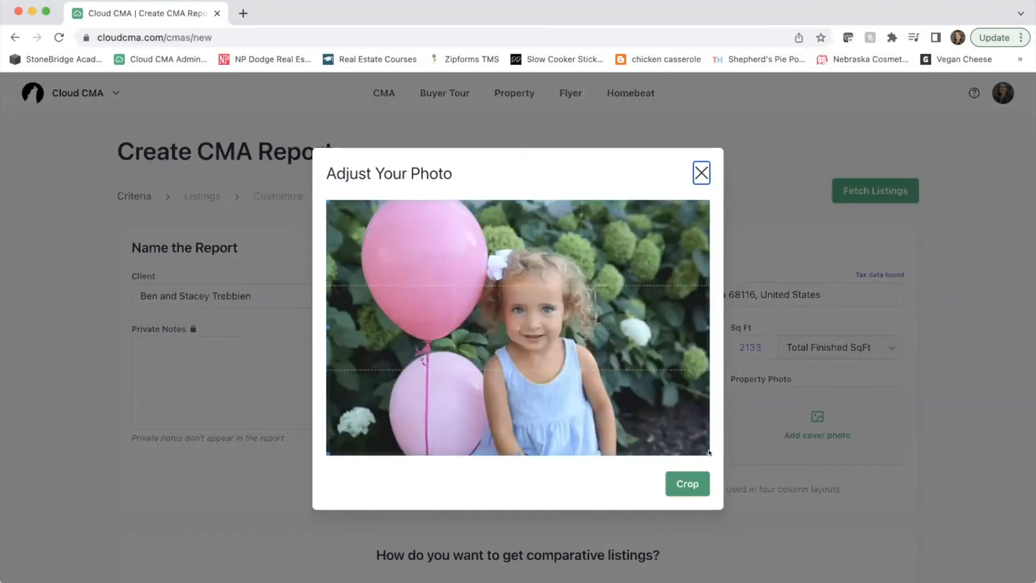
# - Crop and apply the chosen cover photo, then reveal the advanced subject property fields
pyautogui.click(688, 479)
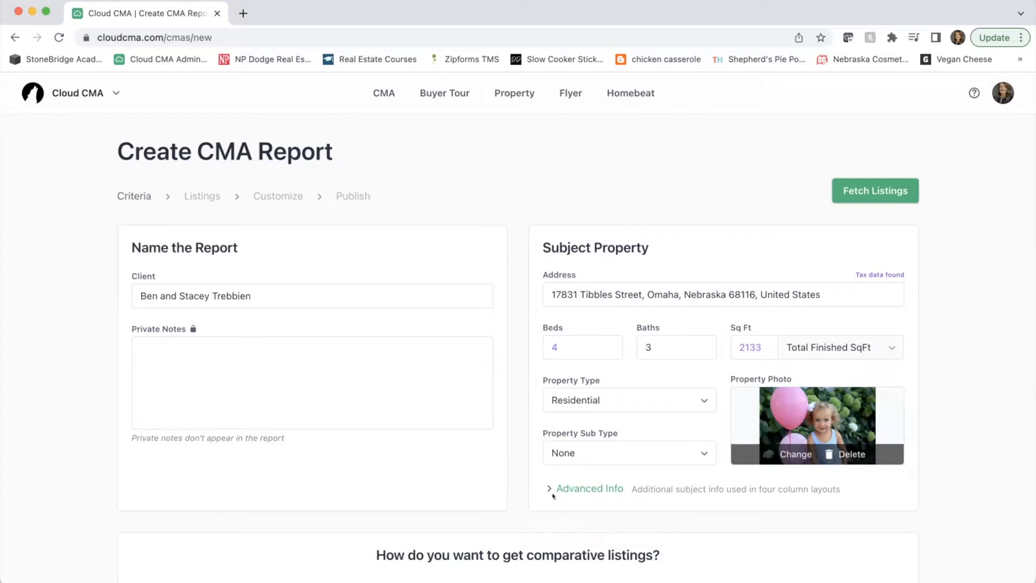
pyautogui.click(589, 488)
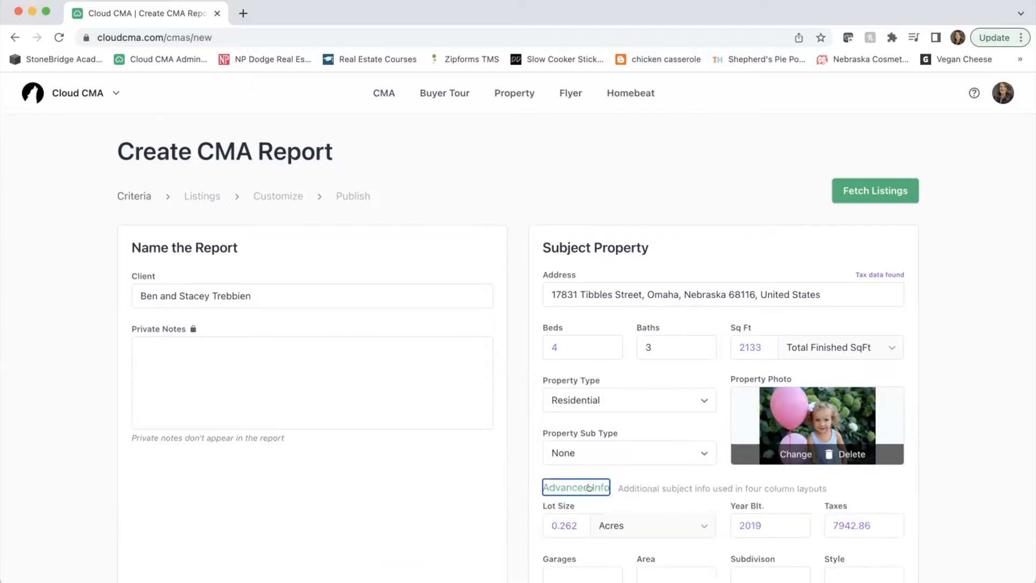
# - Enter 3 garages, subdivision Sagewood Point and style 2 Story in Advanced Info
pyautogui.scroll(-3, 590, 488)
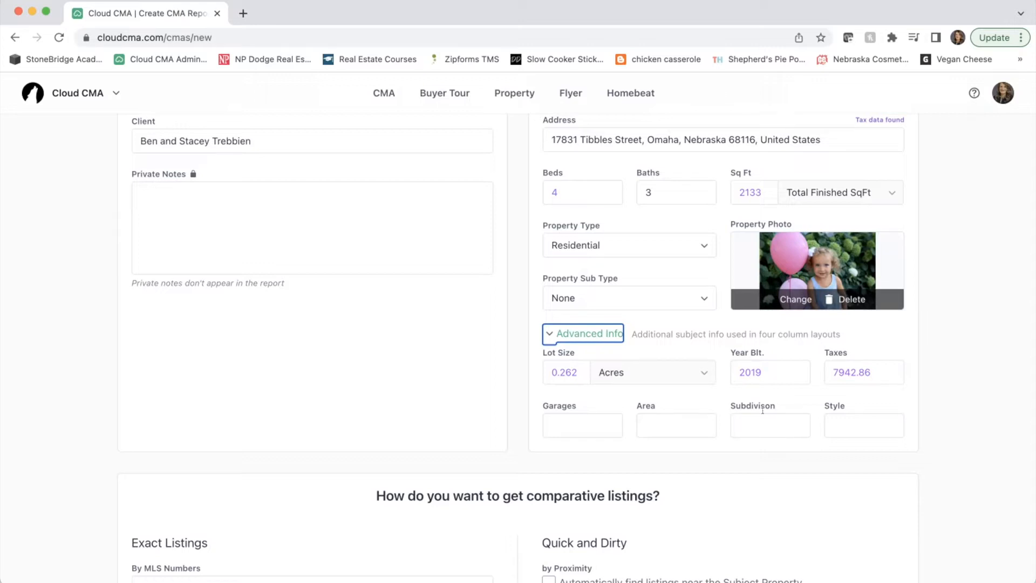
pyautogui.click(607, 417)
pyautogui.write('3')
pyautogui.click(763, 418)
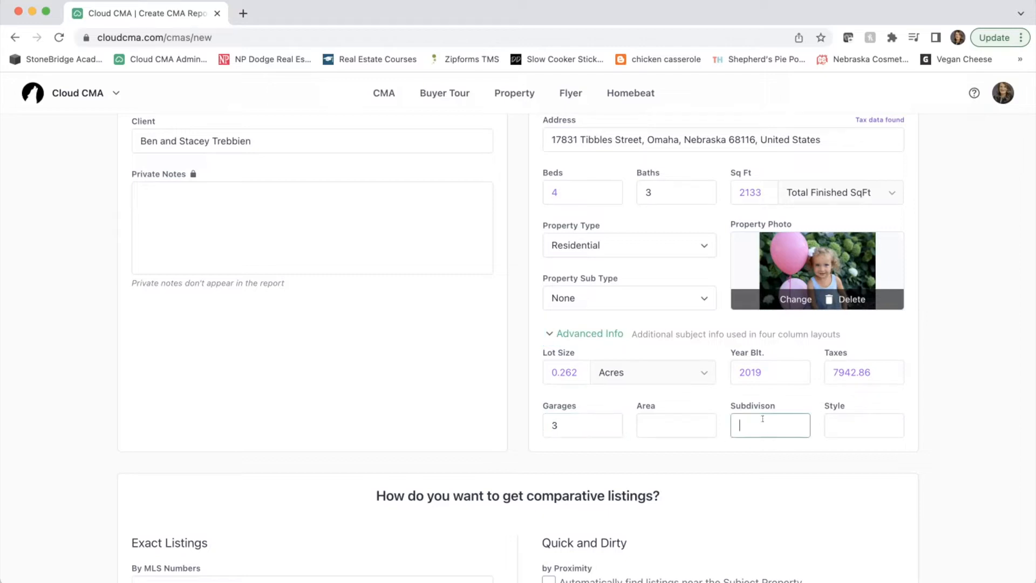
pyautogui.write('Sage')
pyautogui.write('wood Pointe')
pyautogui.click(857, 429)
pyautogui.write('2 Story')
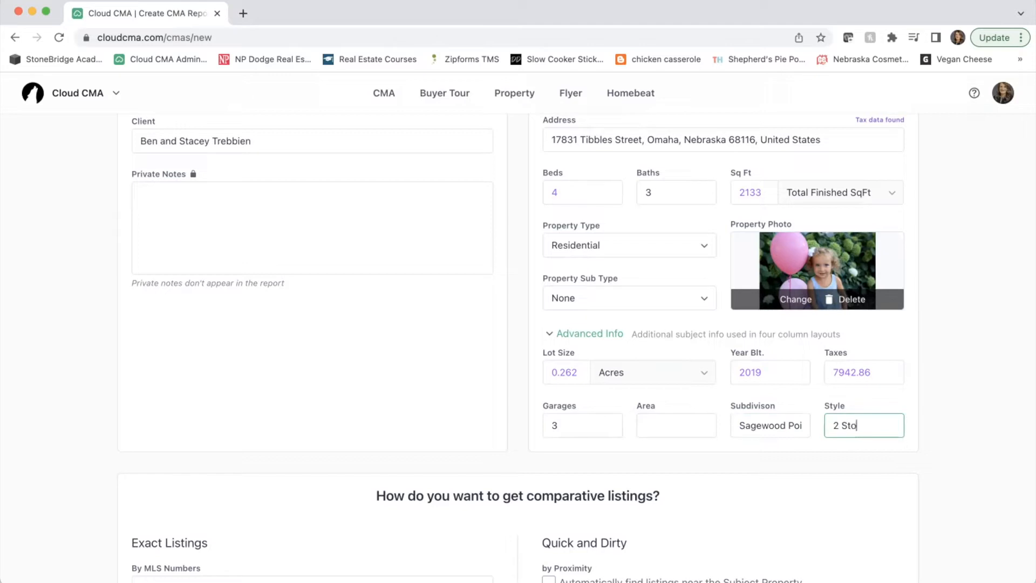
pyautogui.click(870, 458)
pyautogui.scroll(2, 870, 456)
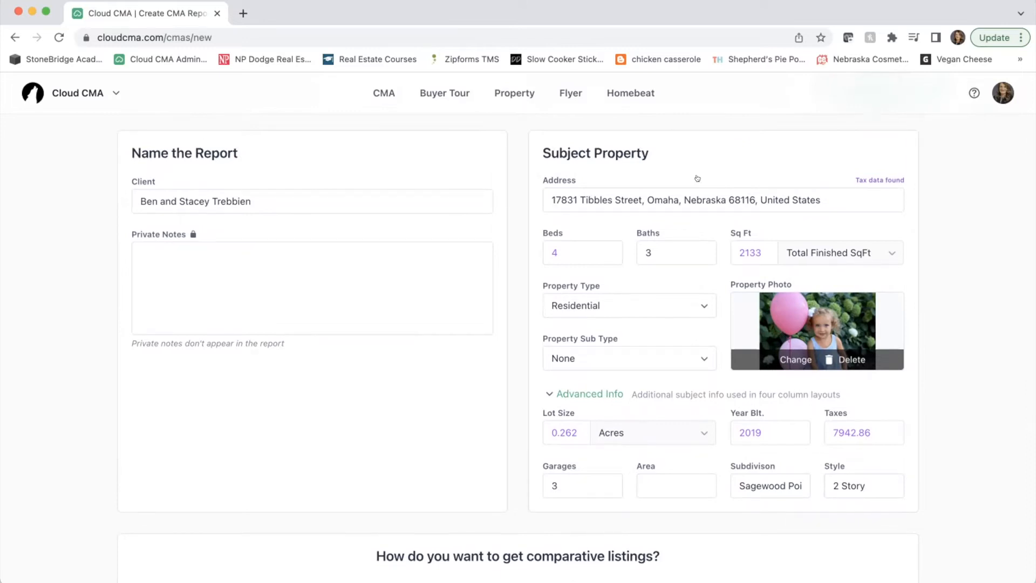
pyautogui.scroll(-6, 856, 398)
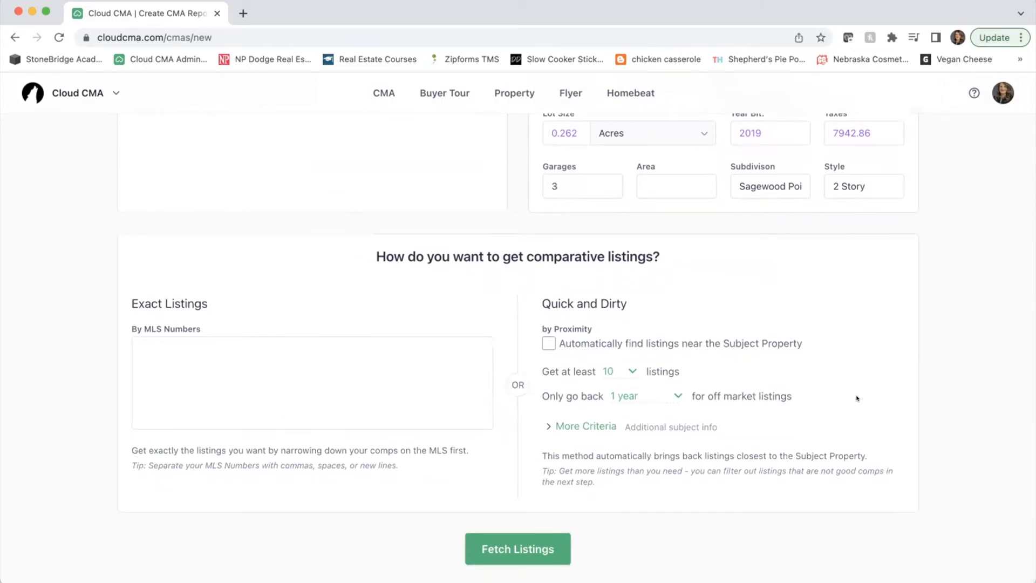
pyautogui.scroll(8, 224, 266)
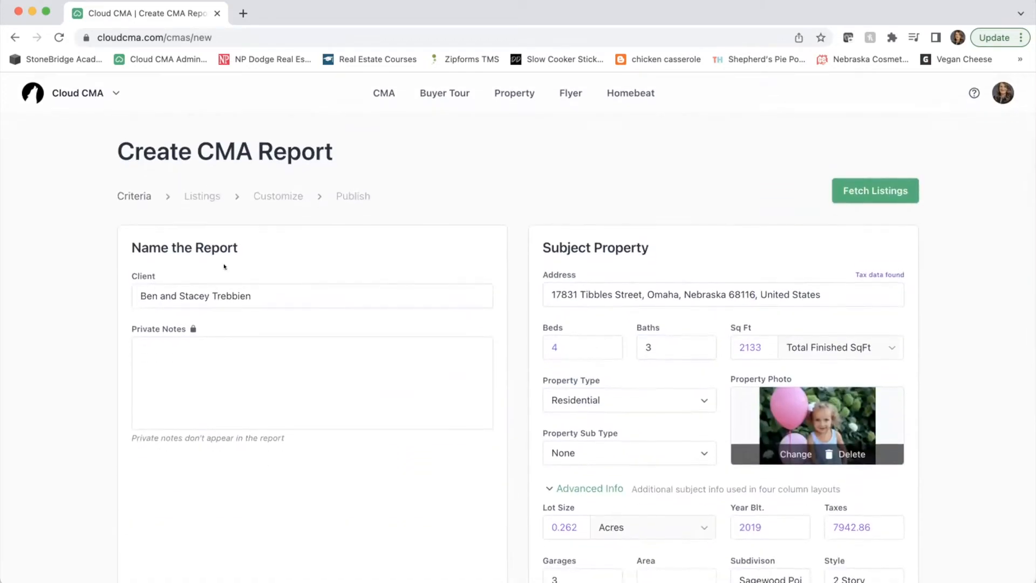
pyautogui.scroll(-4, 648, 363)
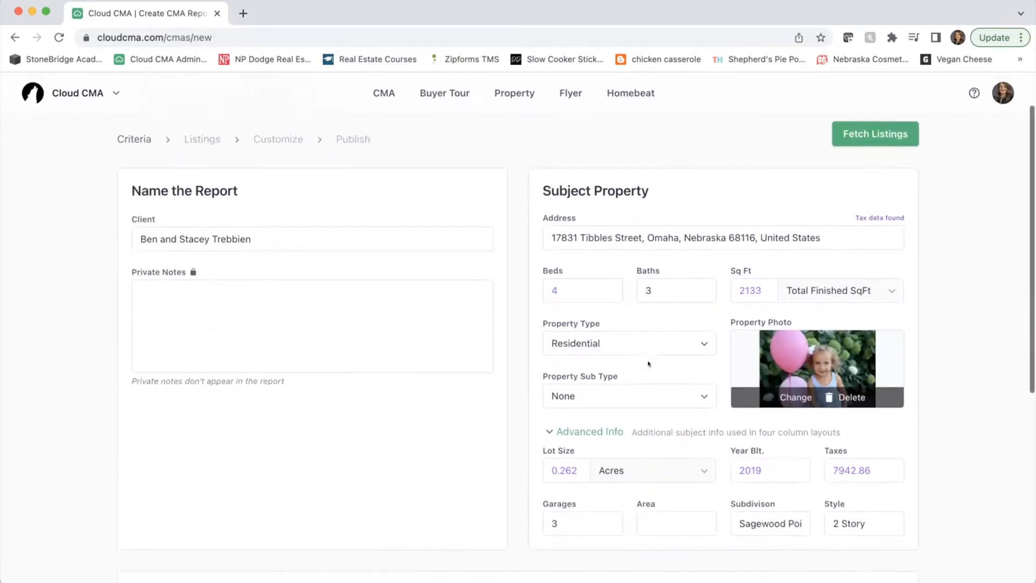
pyautogui.scroll(-2, 647, 363)
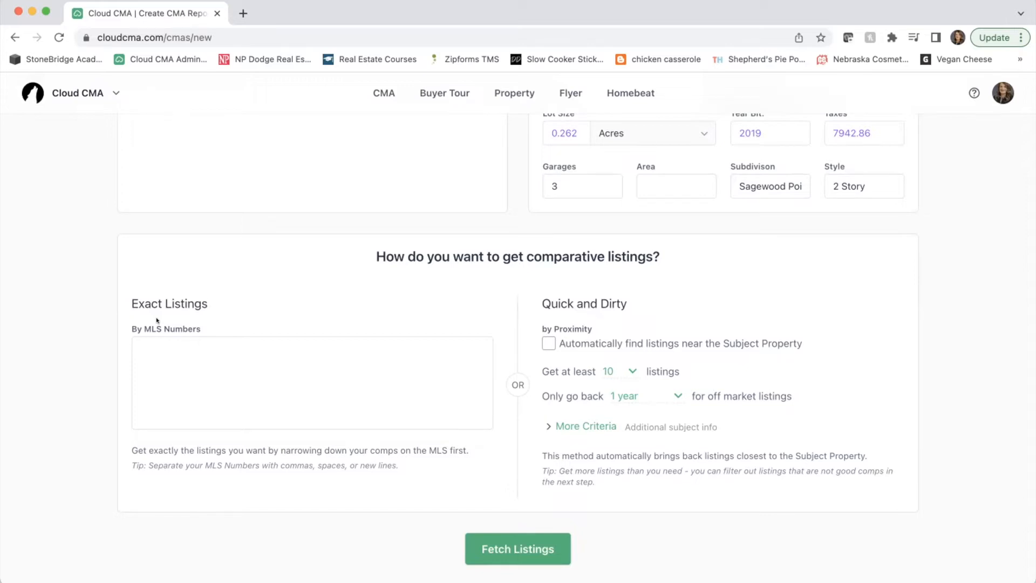
pyautogui.click(148, 341)
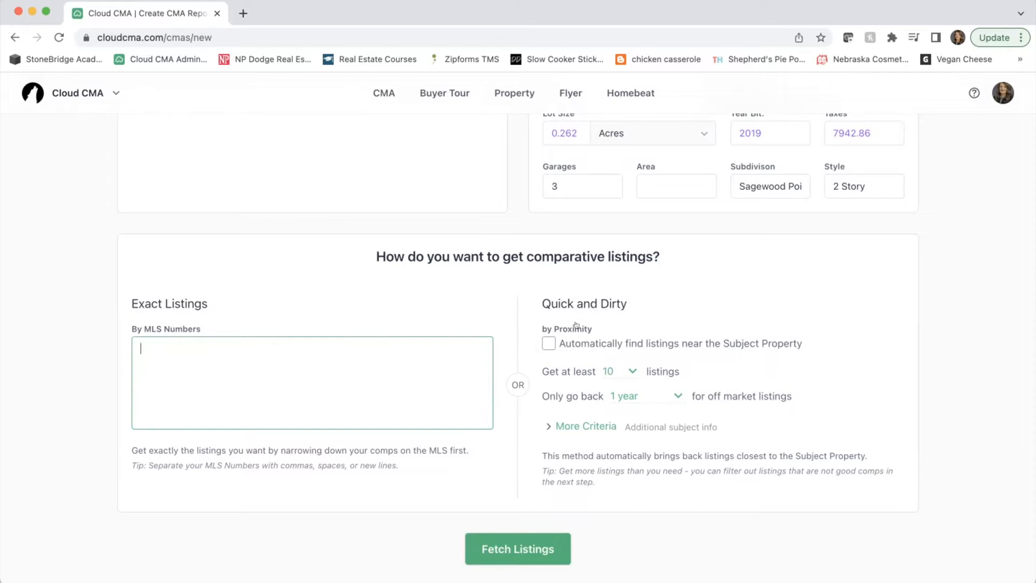
# - Auto-find comparables near the subject property, going back only 6 months for off-market listings
pyautogui.click(544, 341)
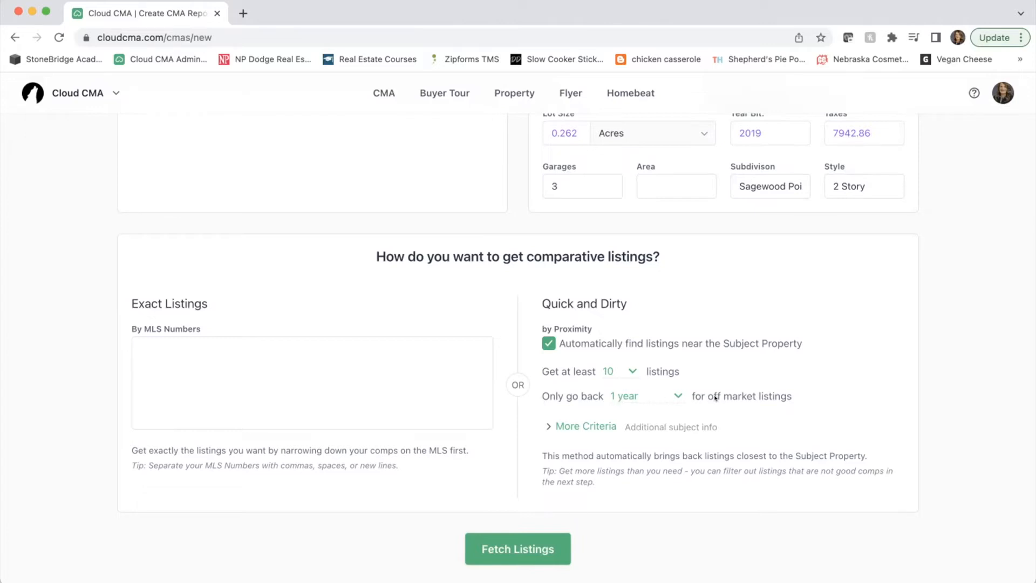
pyautogui.click(673, 391)
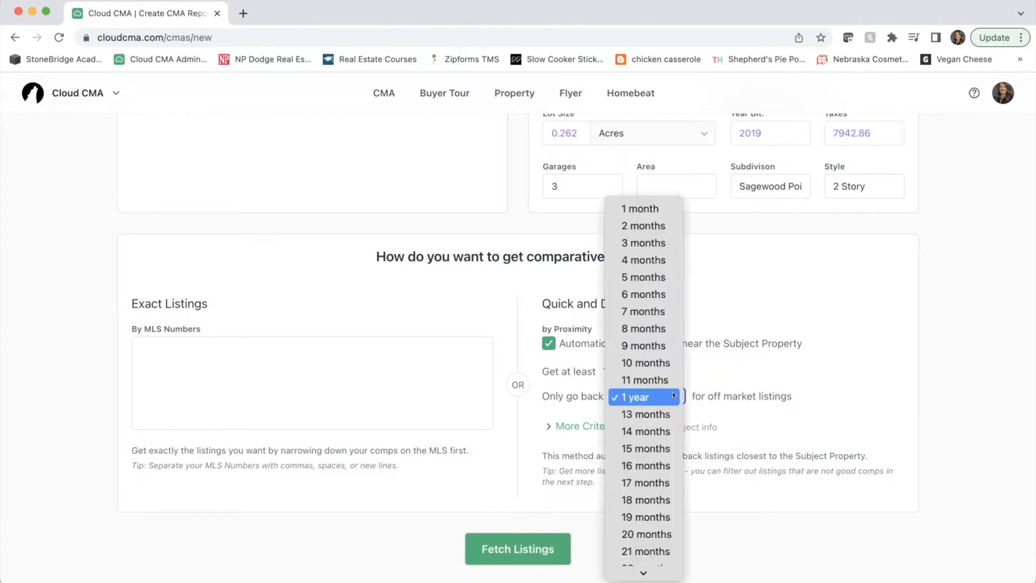
pyautogui.click(651, 294)
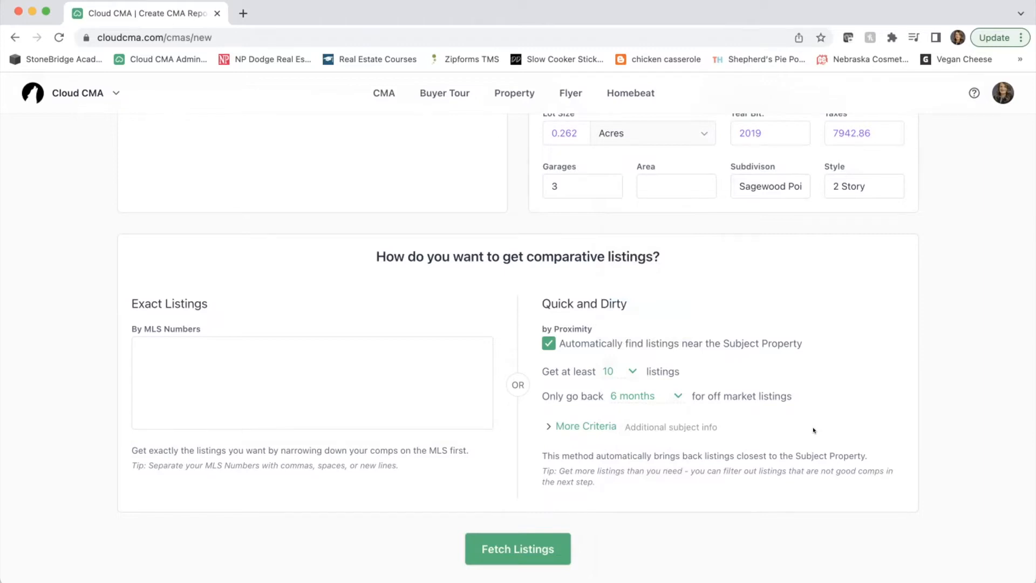
pyautogui.click(520, 544)
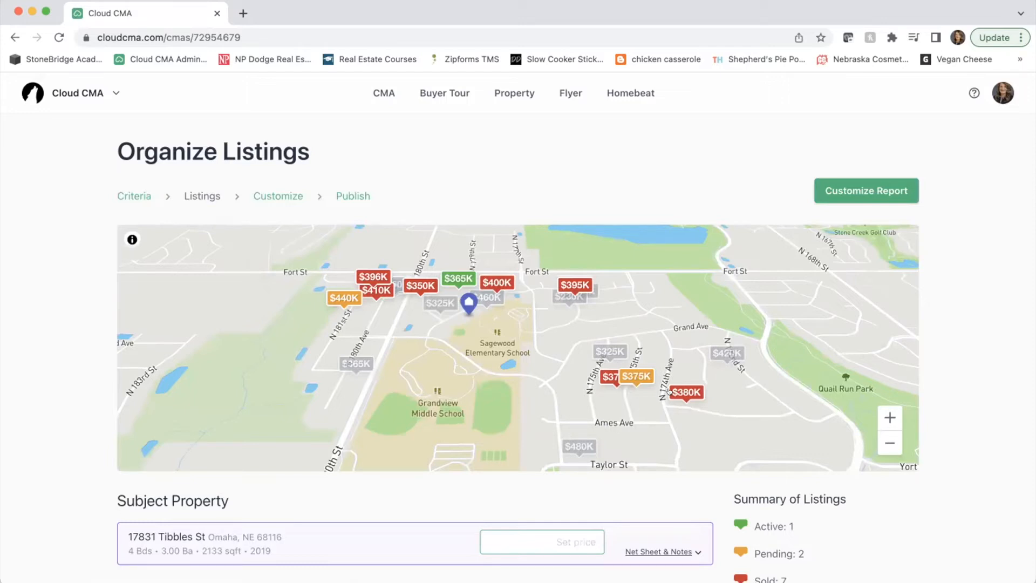
pyautogui.scroll(-3, 668, 390)
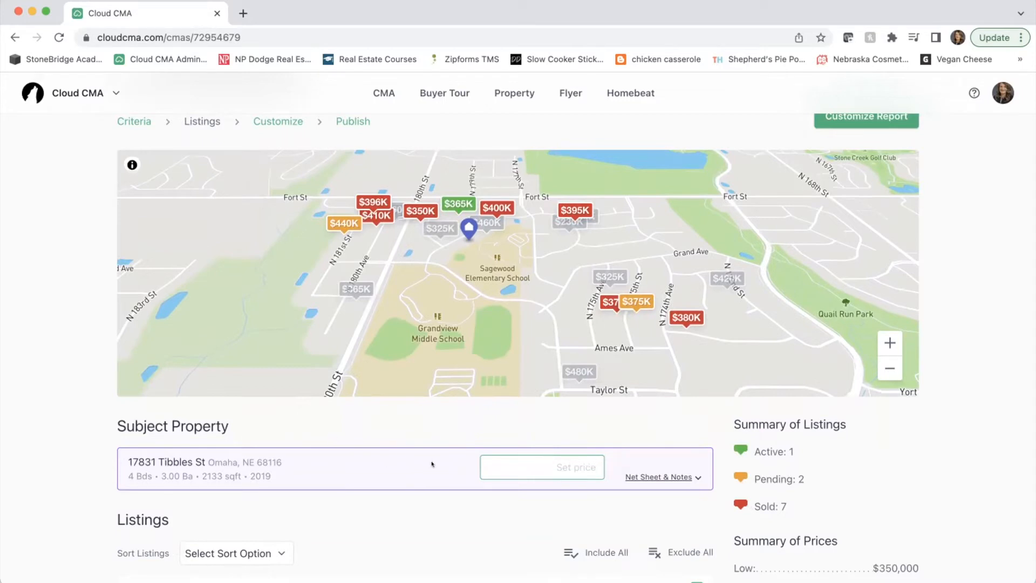
pyautogui.scroll(-3, 313, 451)
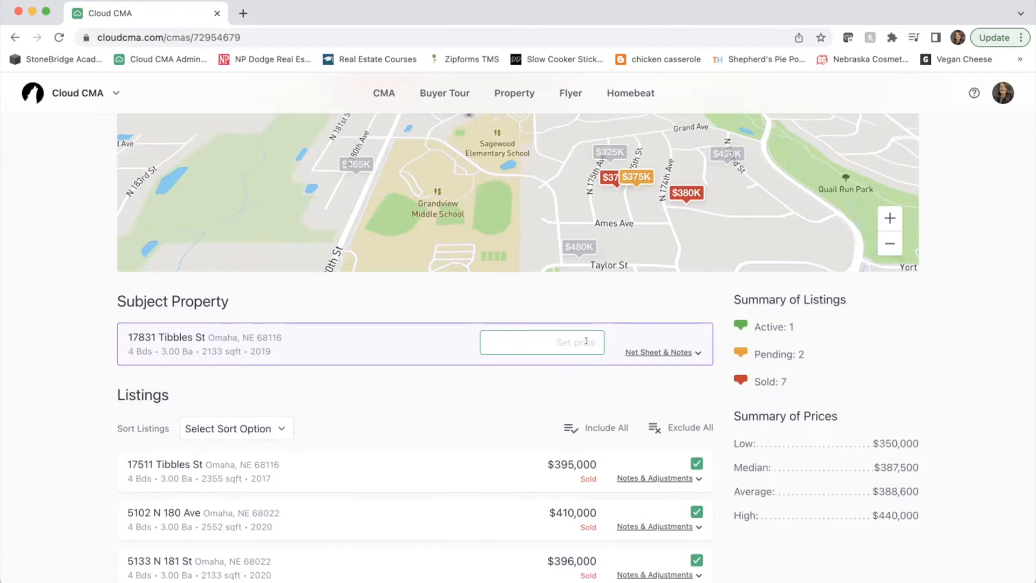
pyautogui.scroll(-3, 586, 339)
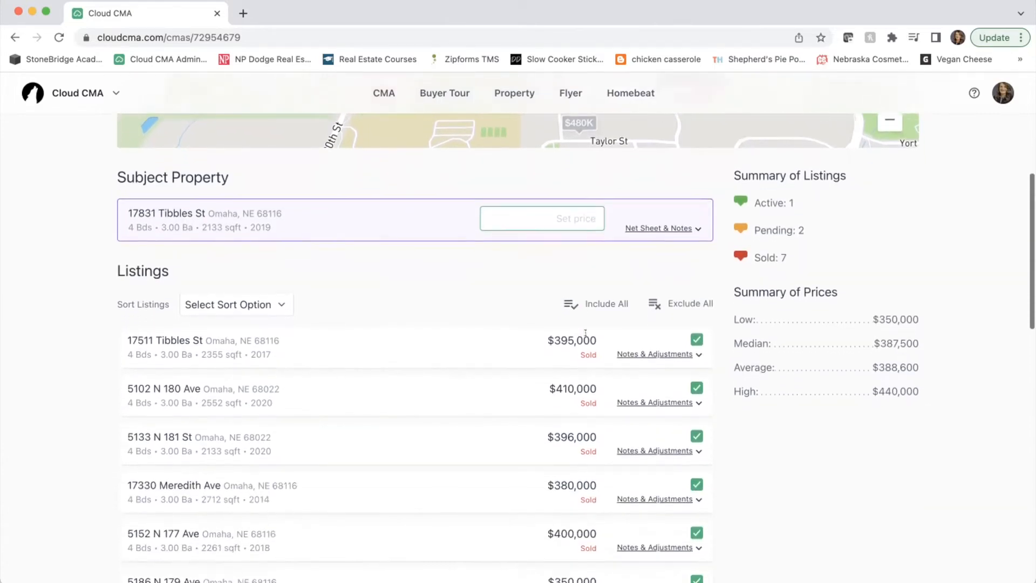
pyautogui.scroll(-3, 503, 323)
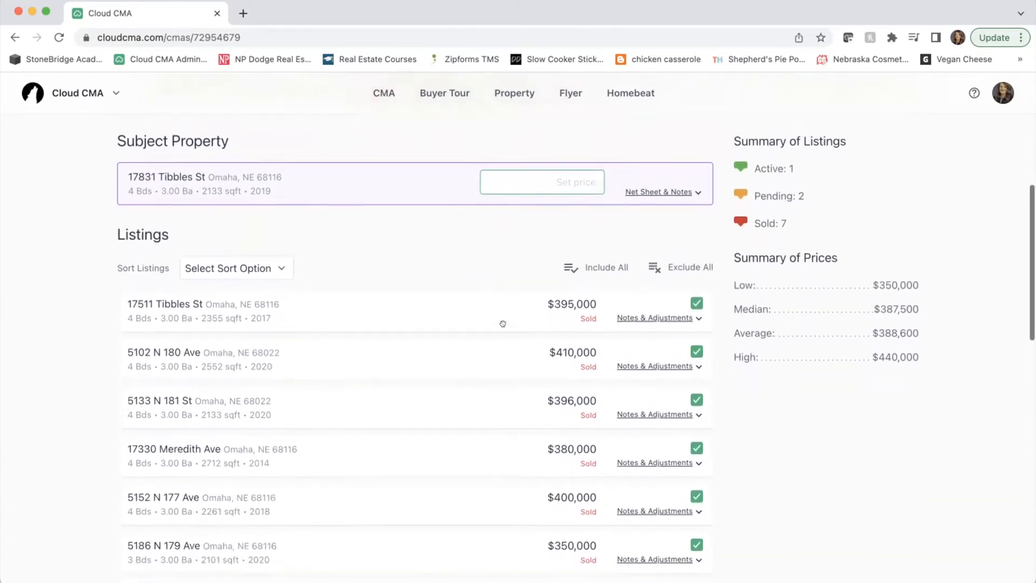
pyautogui.scroll(-5, 502, 323)
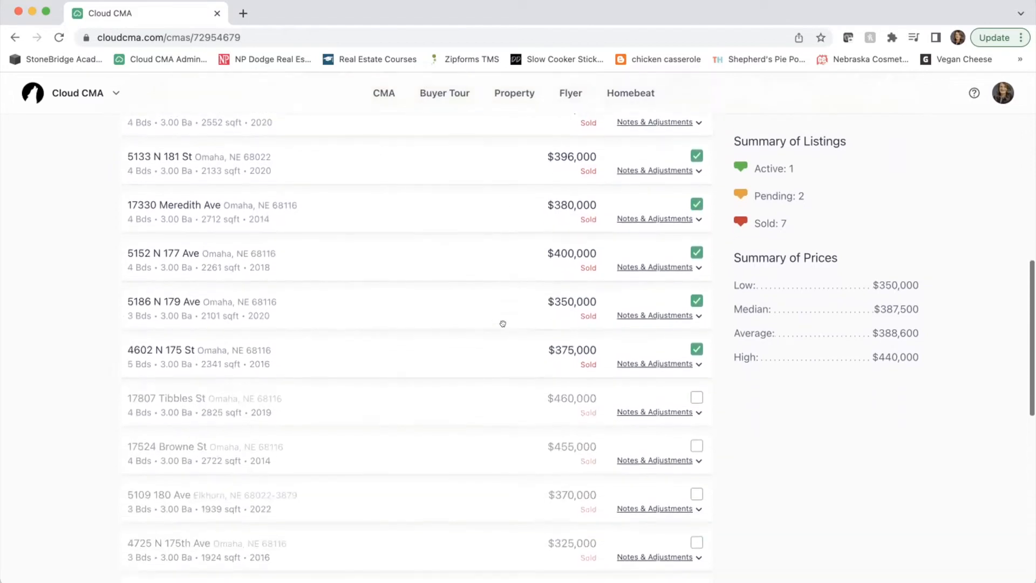
pyautogui.scroll(-12, 439, 375)
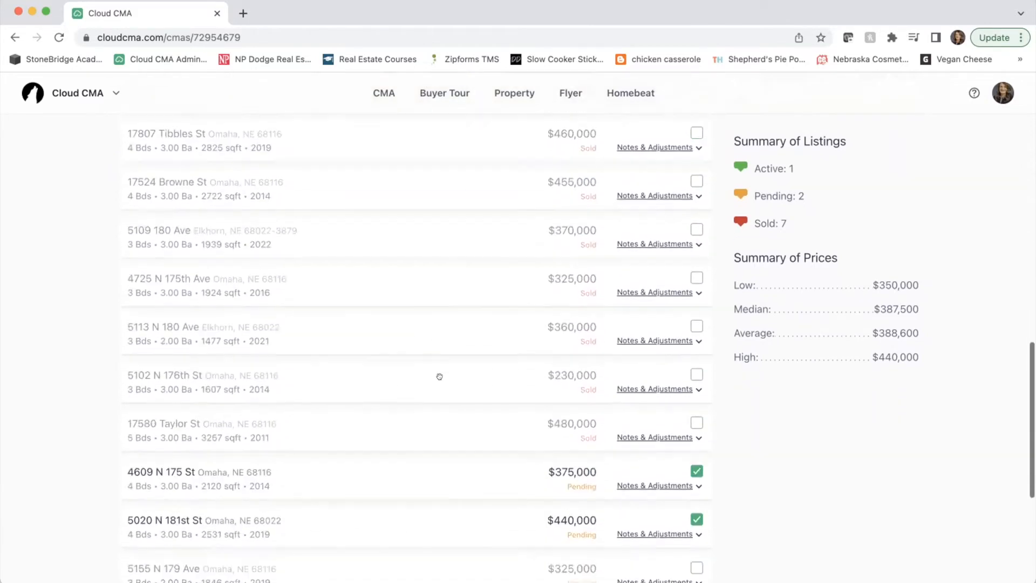
pyautogui.scroll(5, 439, 376)
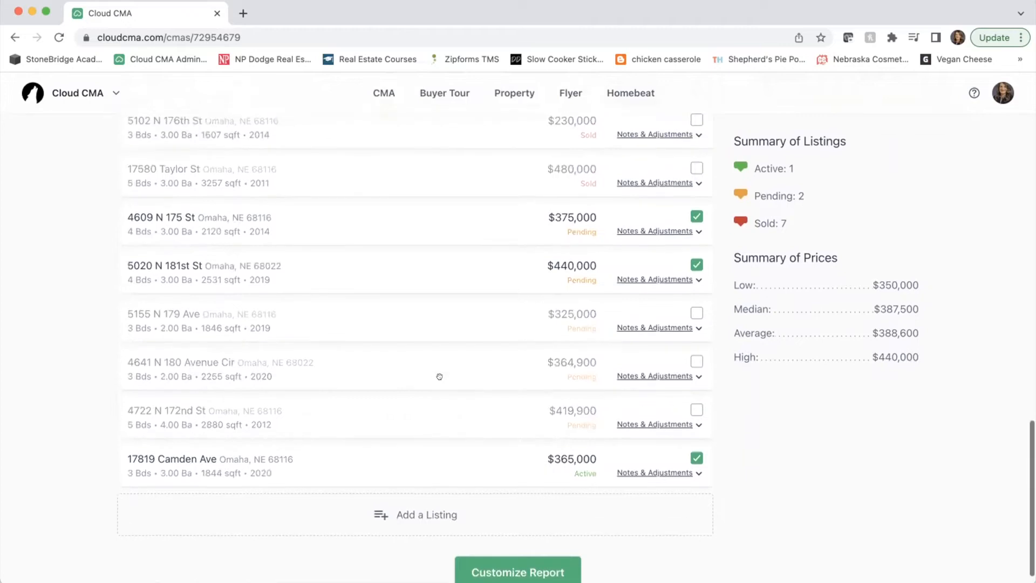
pyautogui.scroll(12, 444, 377)
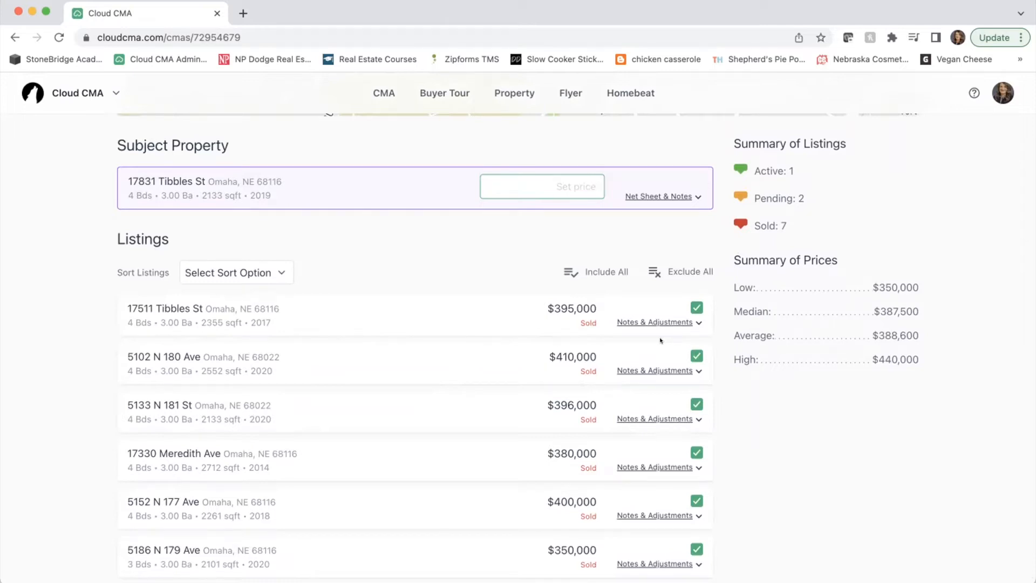
pyautogui.scroll(-2, 661, 340)
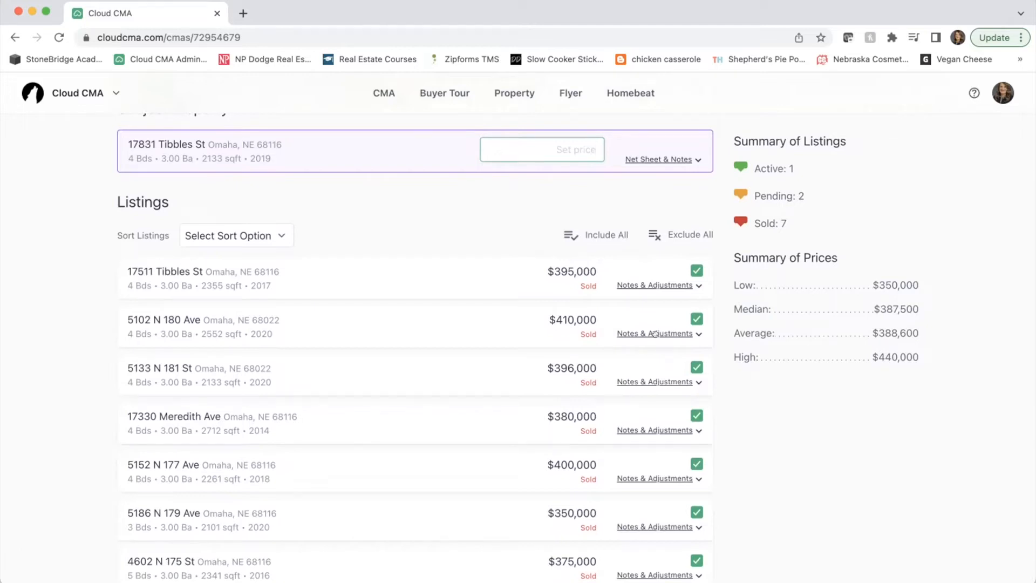
pyautogui.click(663, 285)
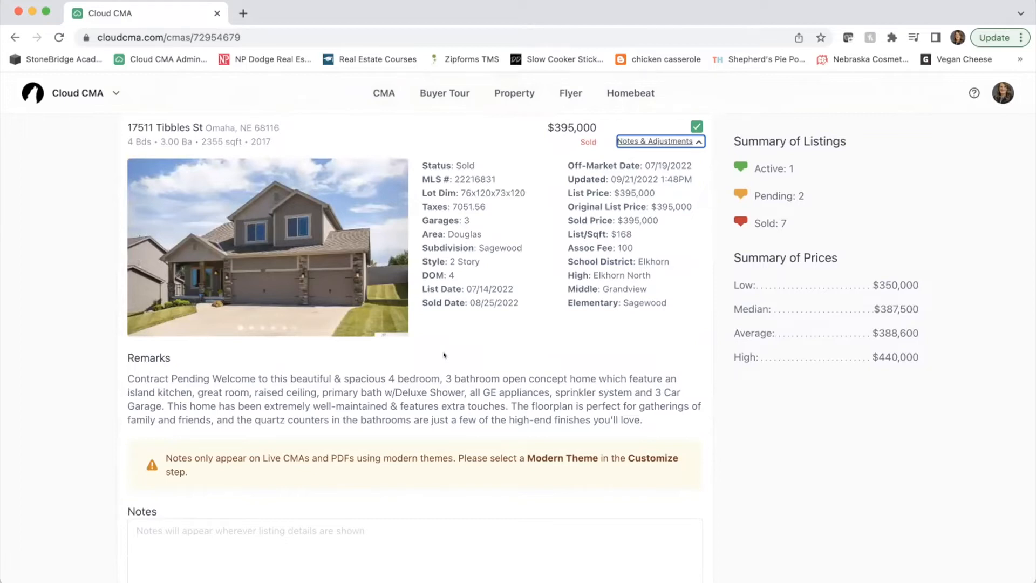
pyautogui.click(382, 245)
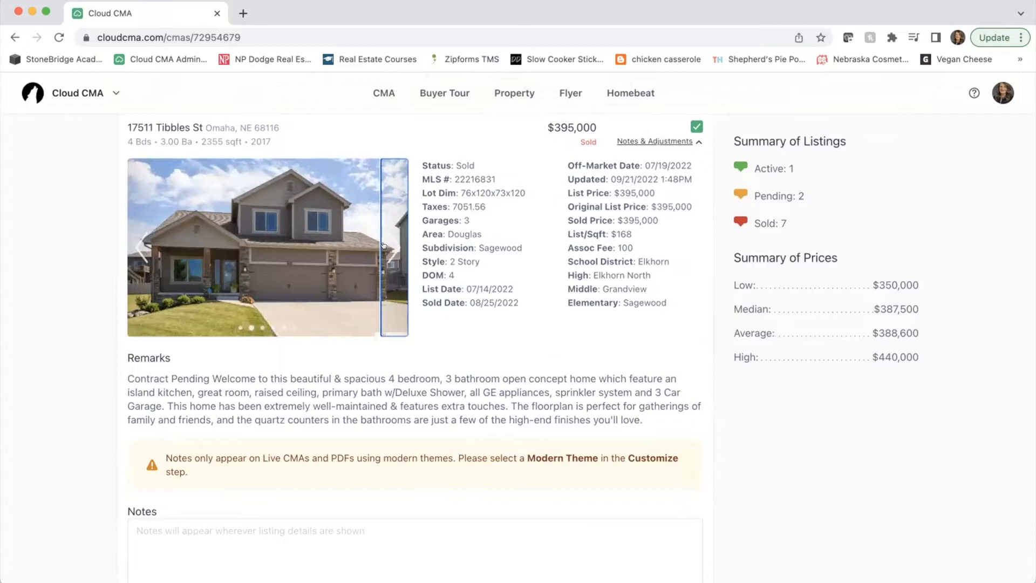
pyautogui.click(383, 246)
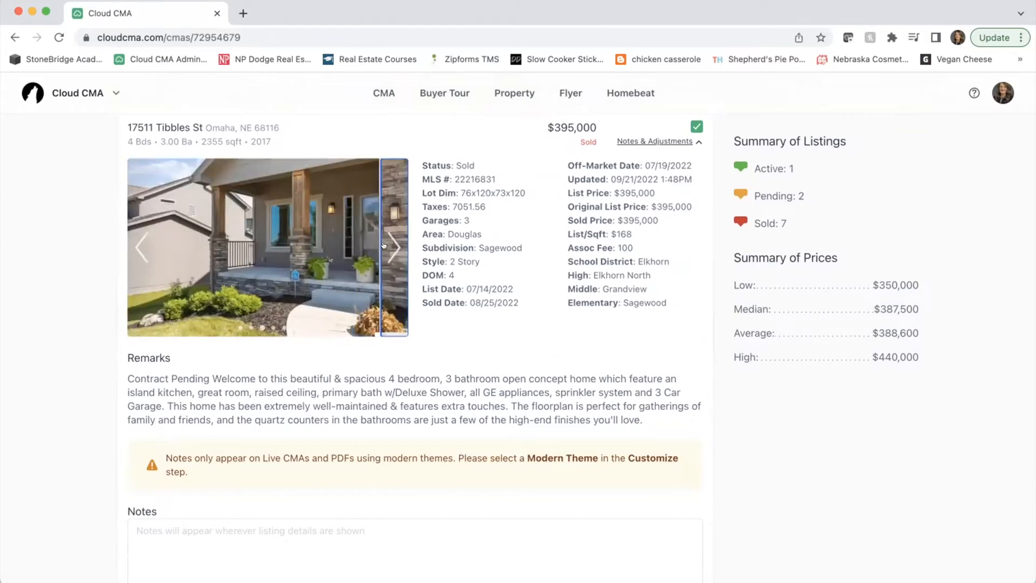
pyautogui.click(383, 246)
pyautogui.click(383, 245)
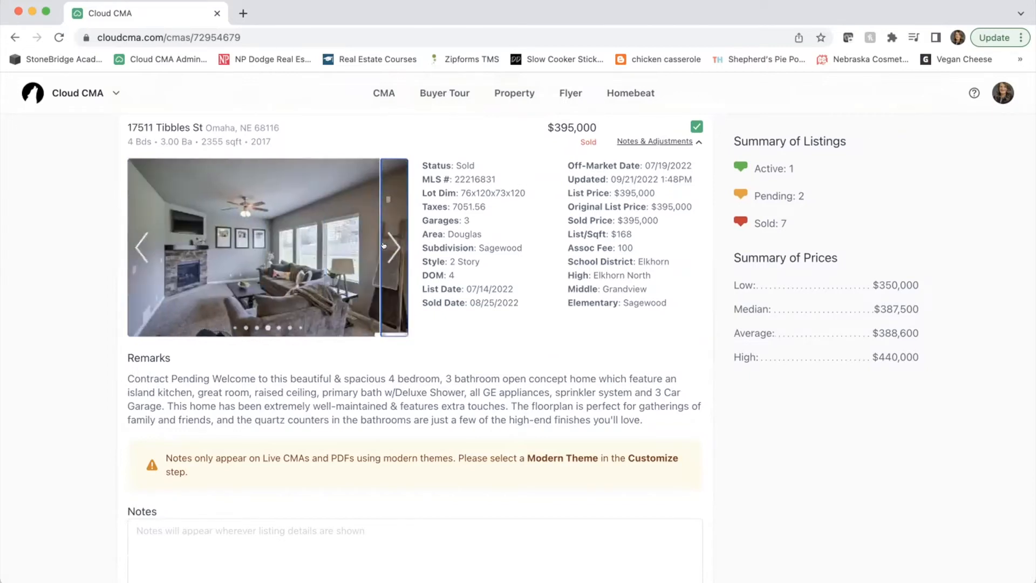
pyautogui.click(383, 245)
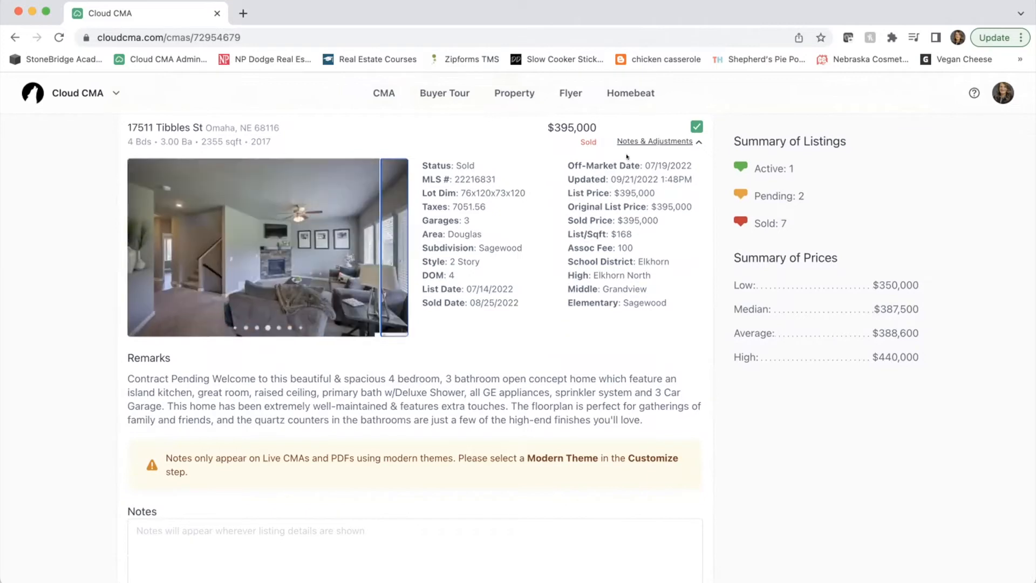
pyautogui.click(390, 244)
pyautogui.click(656, 139)
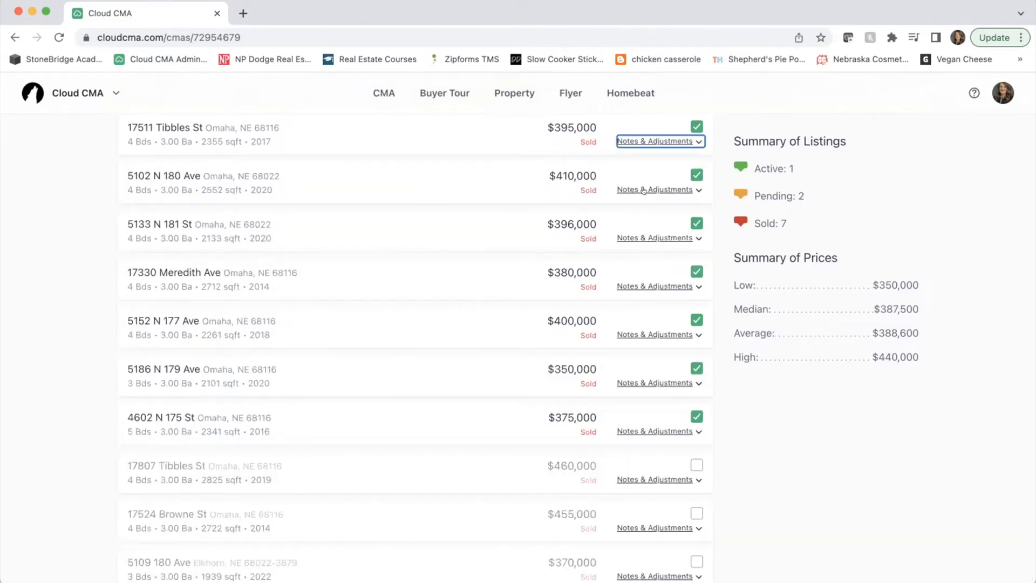
pyautogui.click(652, 190)
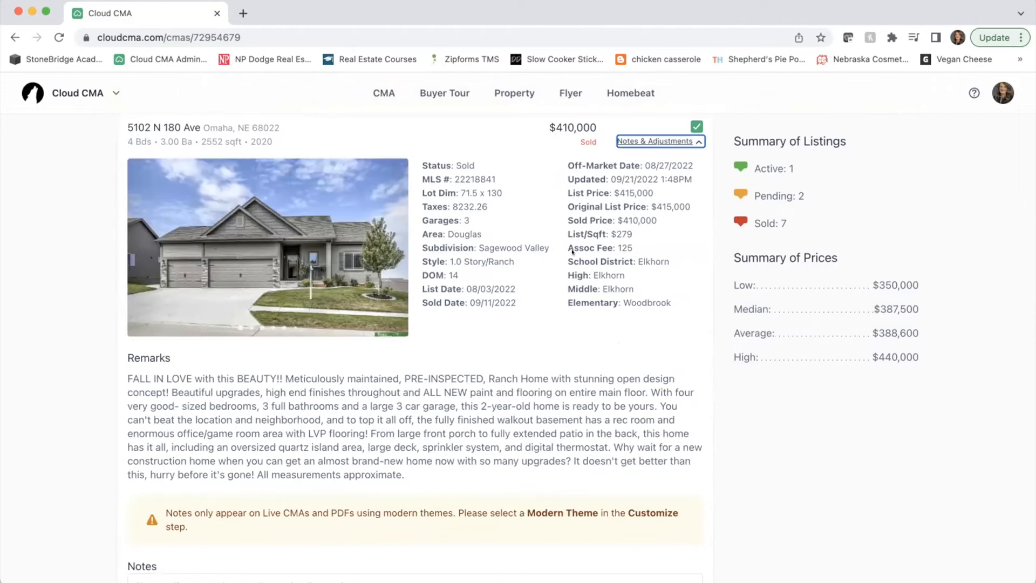
pyautogui.click(692, 126)
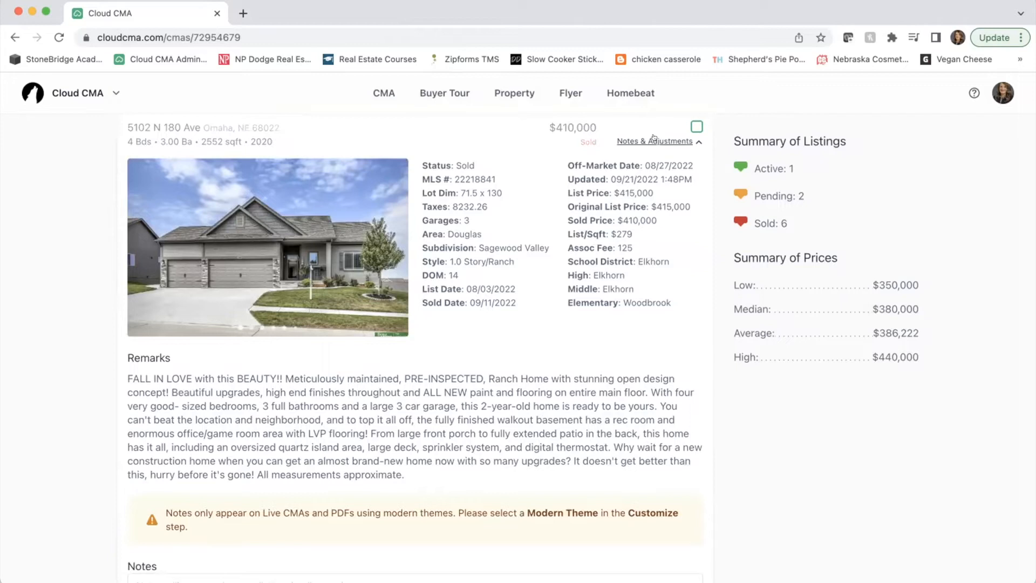
pyautogui.click(654, 139)
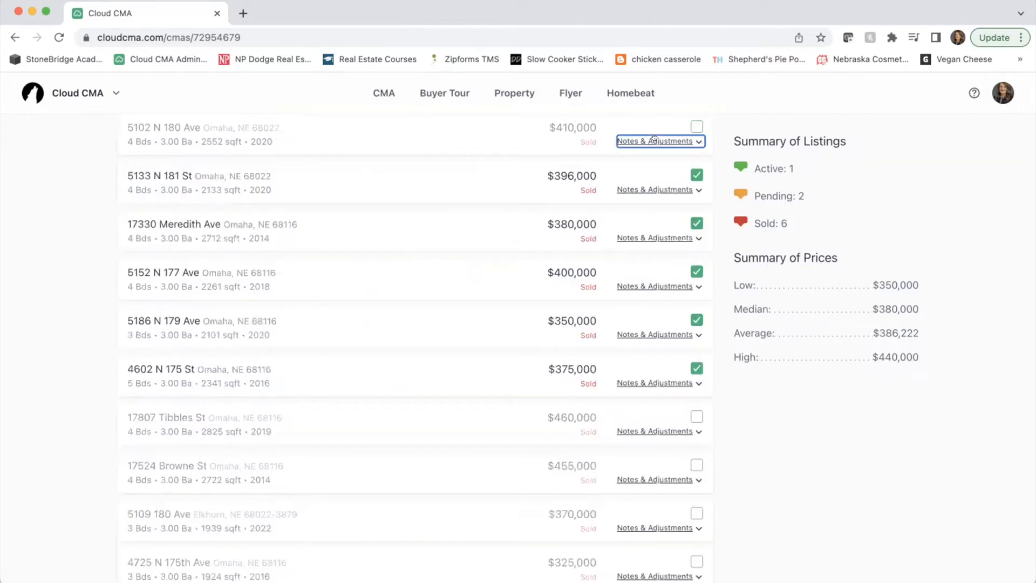
pyautogui.click(652, 188)
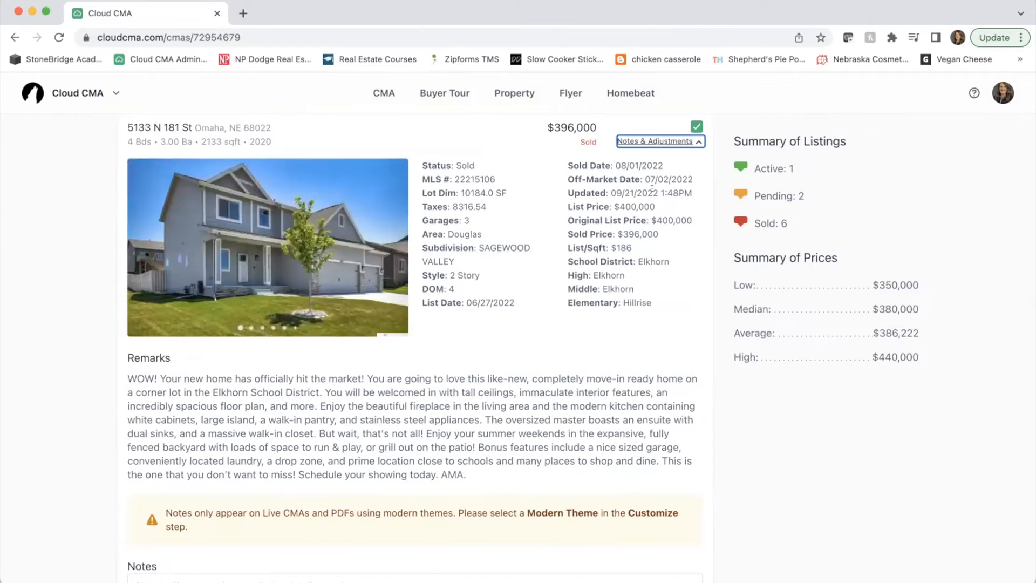
pyautogui.click(652, 140)
pyautogui.click(650, 186)
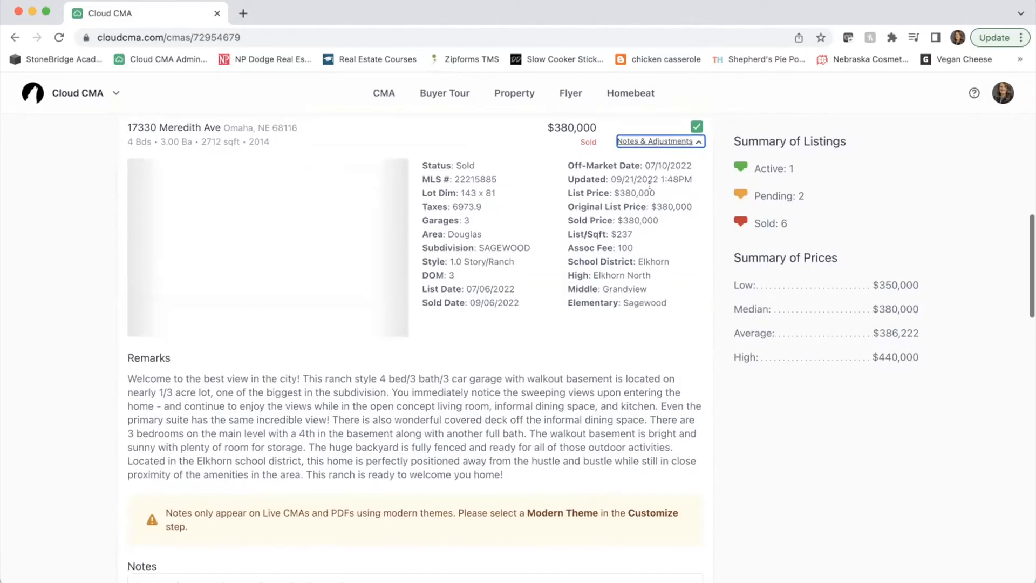
pyautogui.click(696, 126)
pyautogui.click(651, 141)
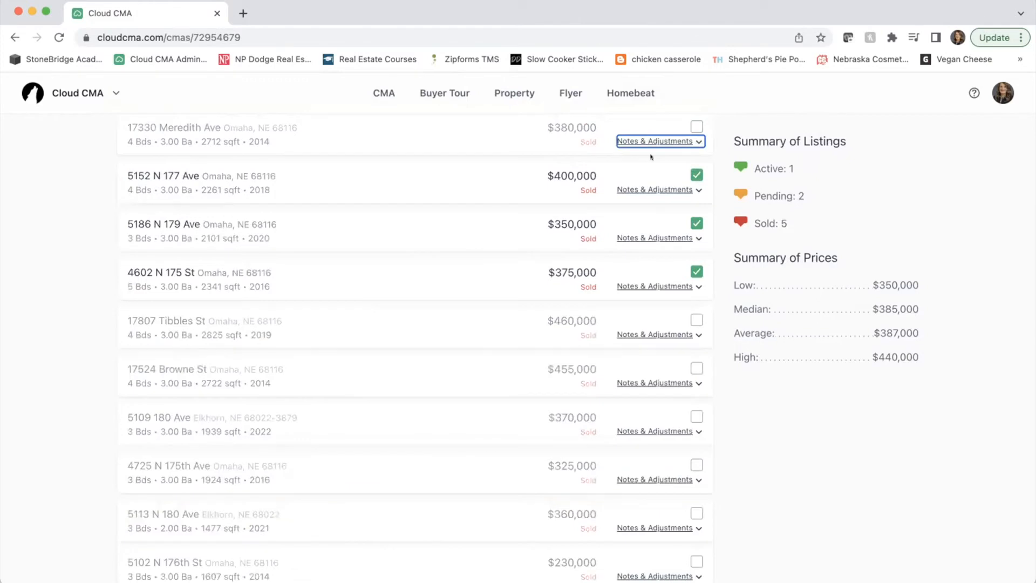
pyautogui.click(647, 190)
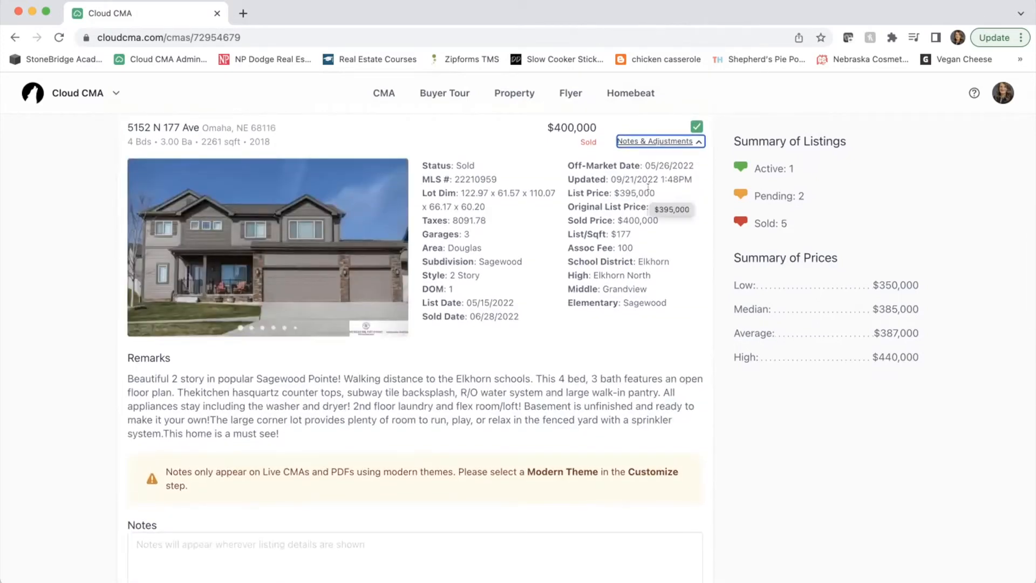
pyautogui.click(634, 142)
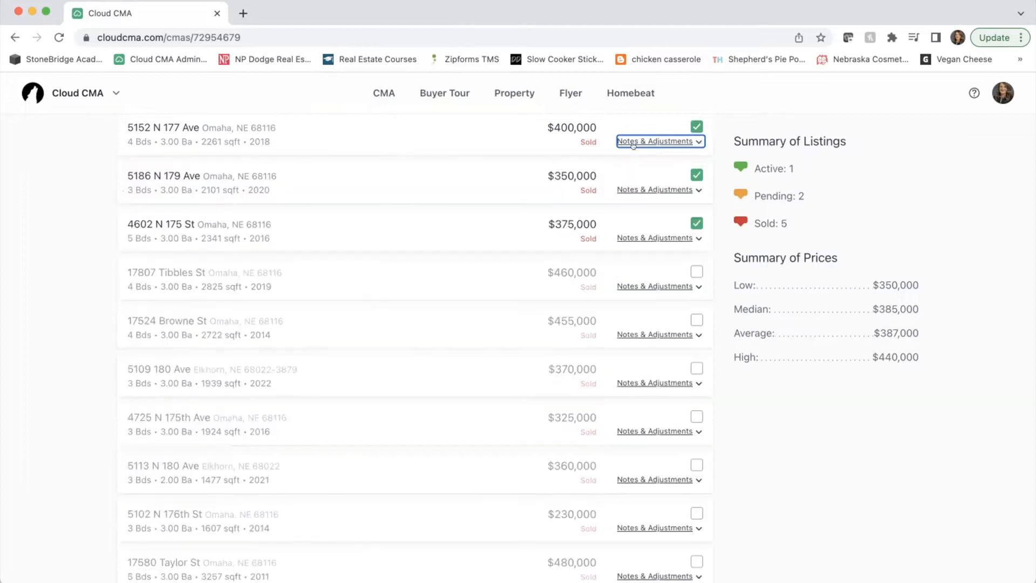
pyautogui.click(620, 189)
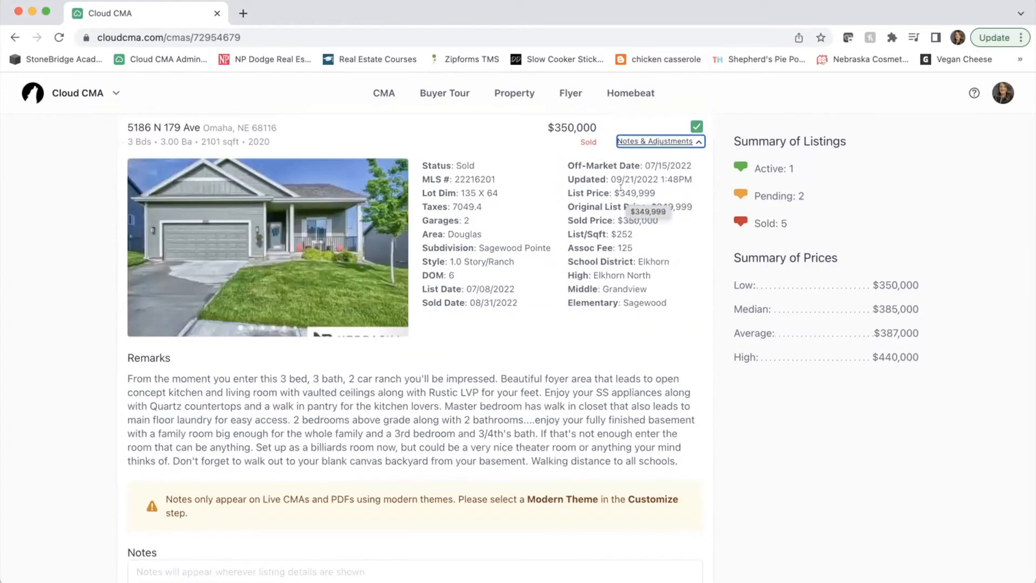
pyautogui.click(696, 126)
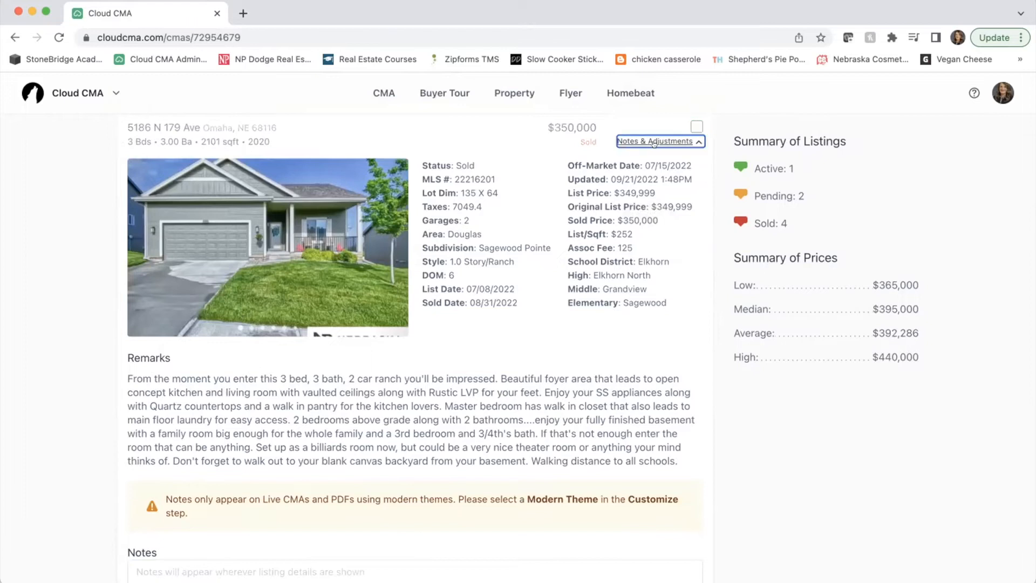
pyautogui.click(656, 141)
pyautogui.click(643, 189)
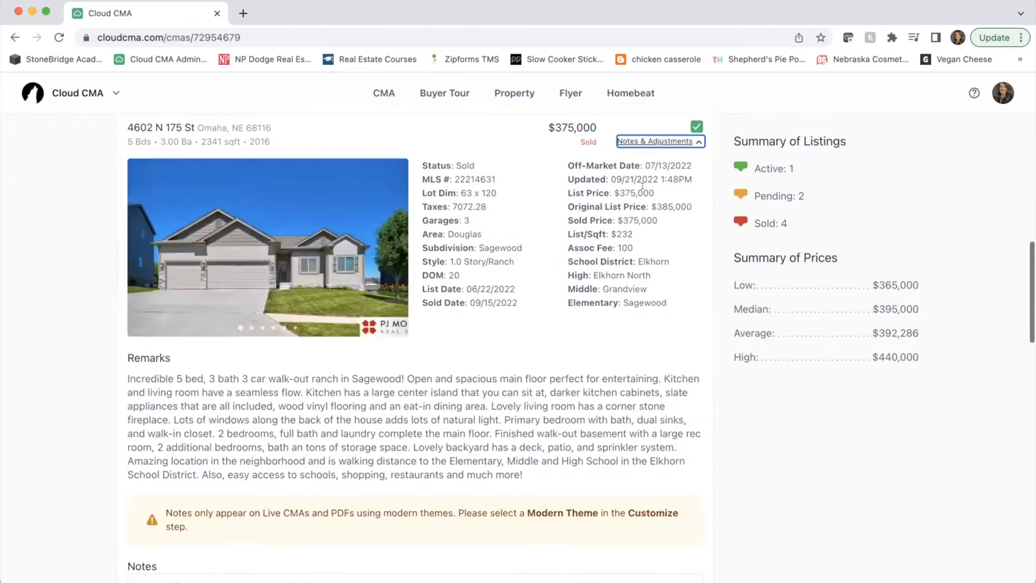
pyautogui.click(693, 125)
pyautogui.click(645, 139)
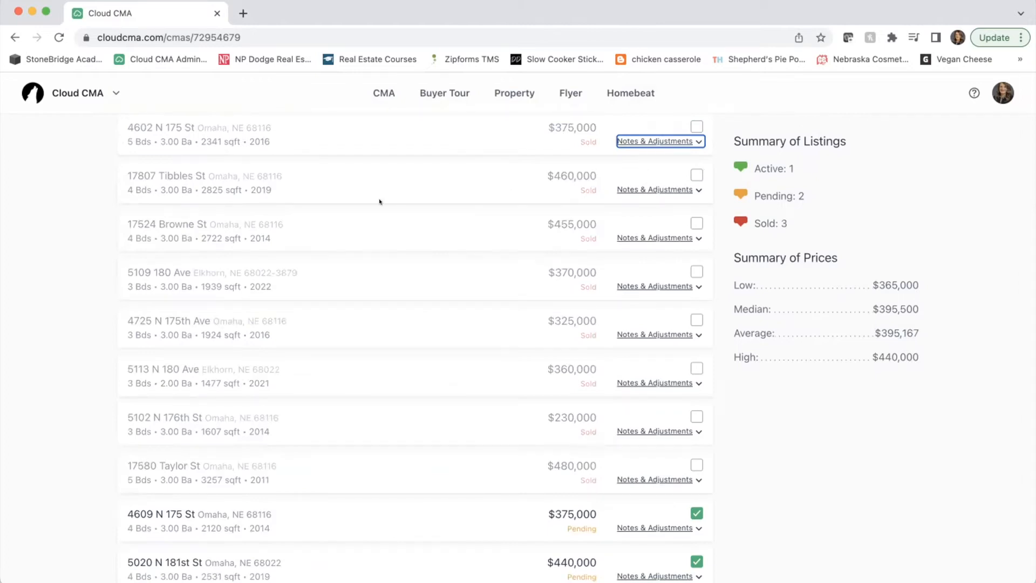
pyautogui.click(644, 282)
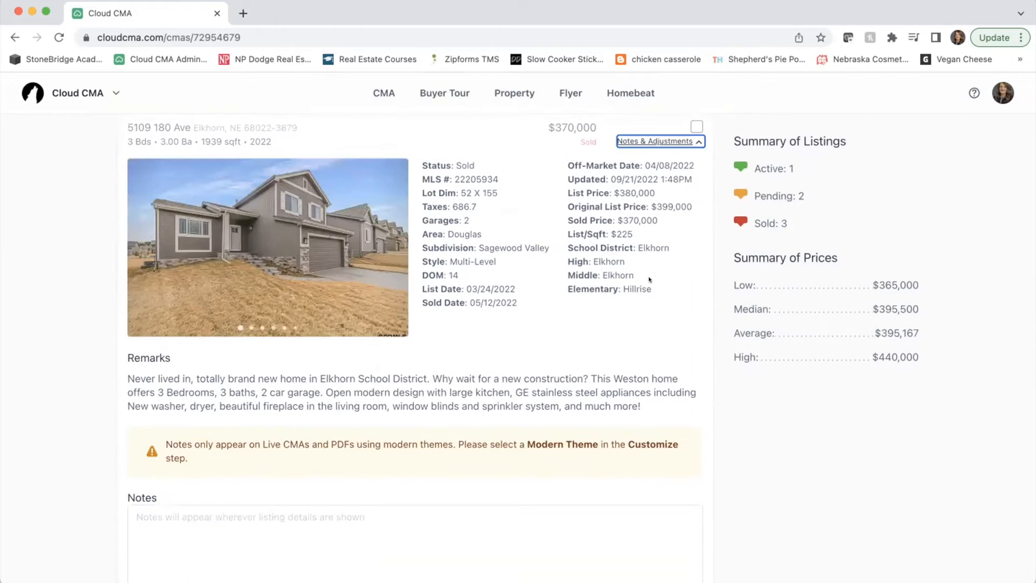
pyautogui.click(667, 139)
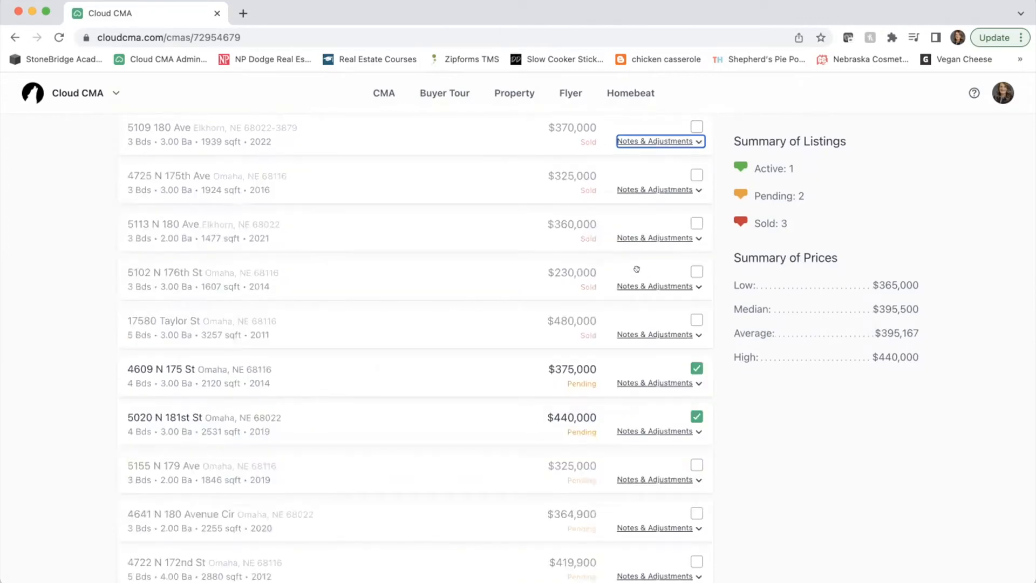
pyautogui.scroll(3, 643, 189)
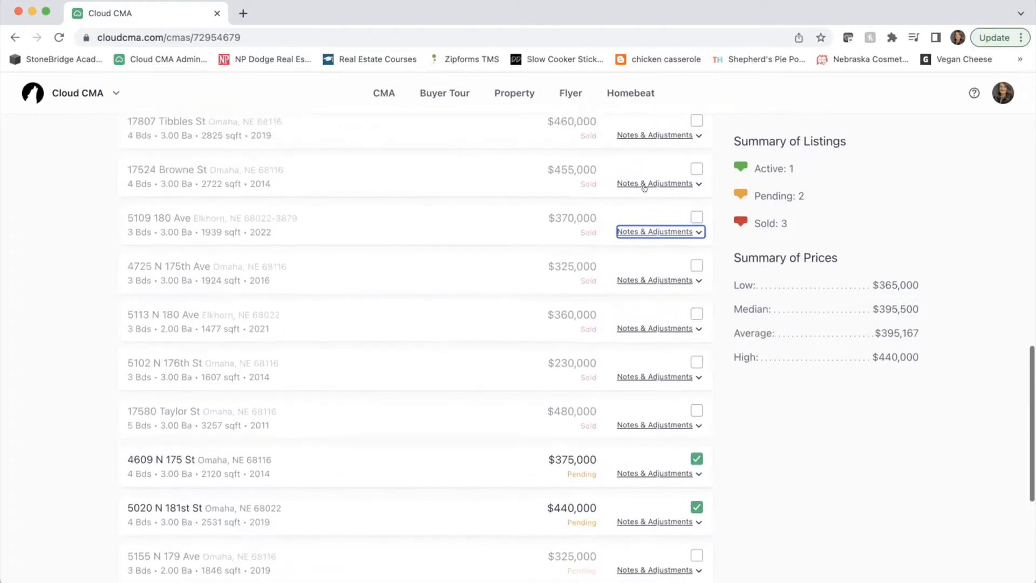
pyautogui.click(688, 215)
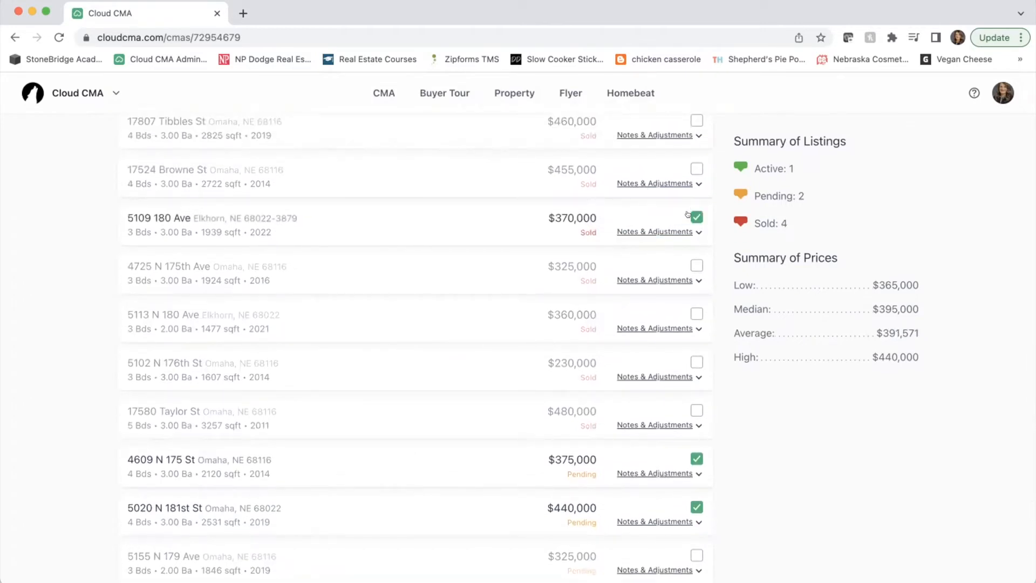
pyautogui.click(691, 214)
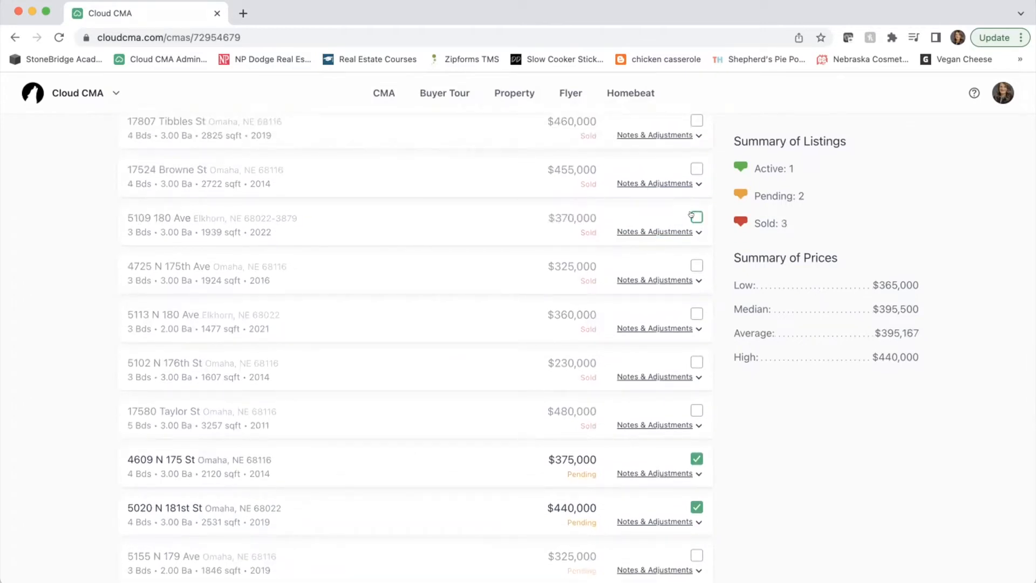
pyautogui.scroll(-3, 653, 334)
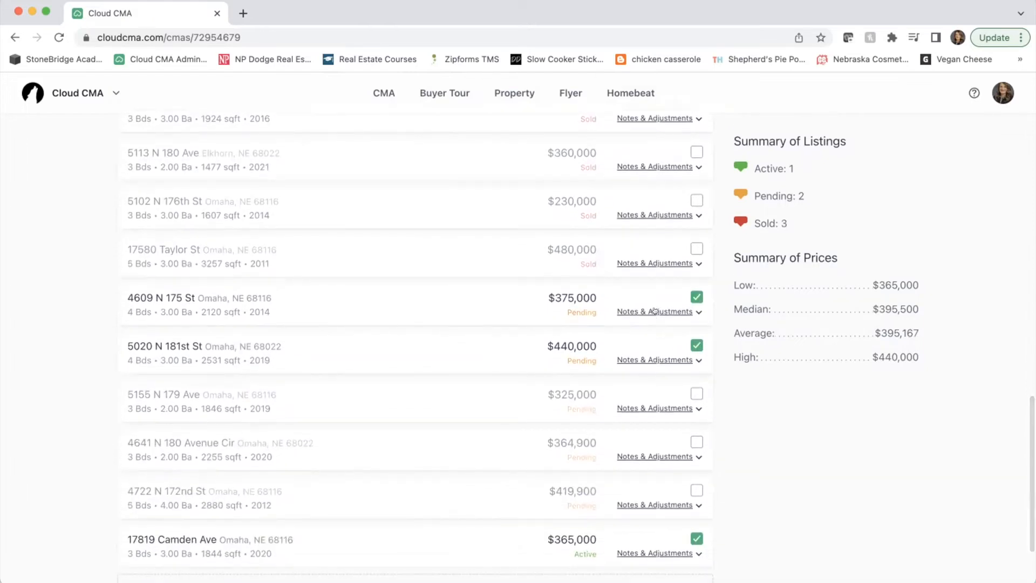
pyautogui.click(654, 309)
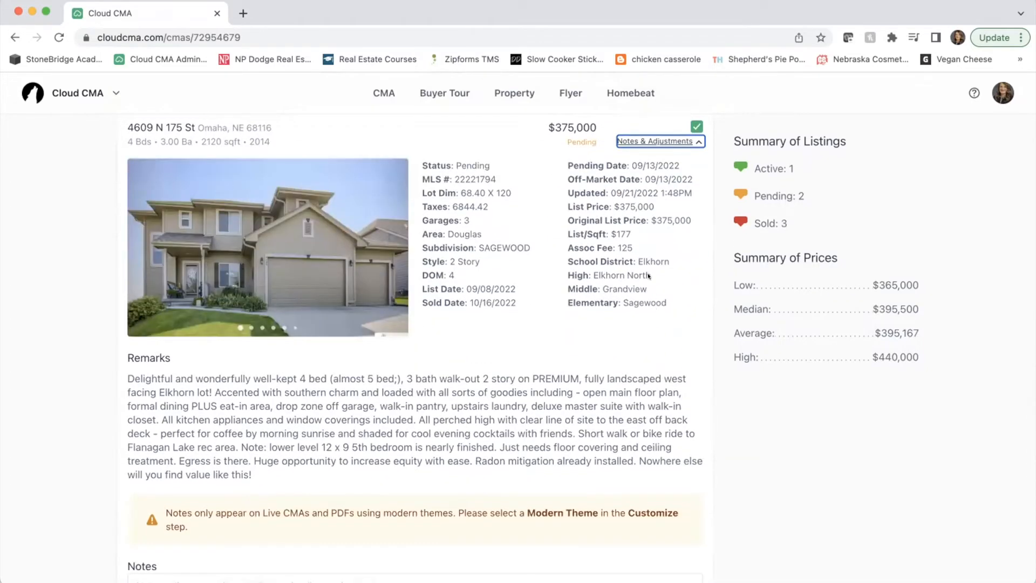
pyautogui.click(633, 142)
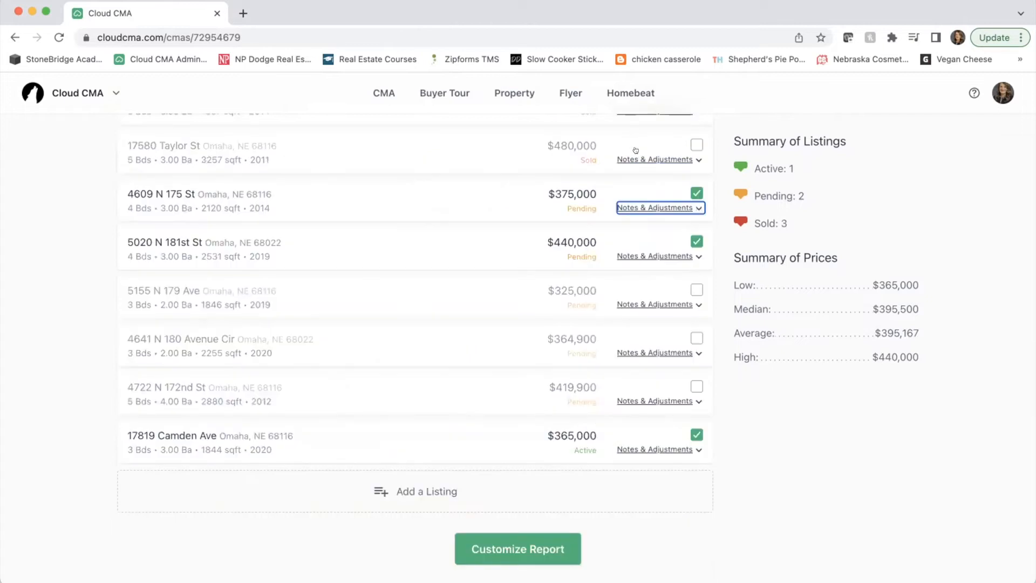
pyautogui.click(642, 256)
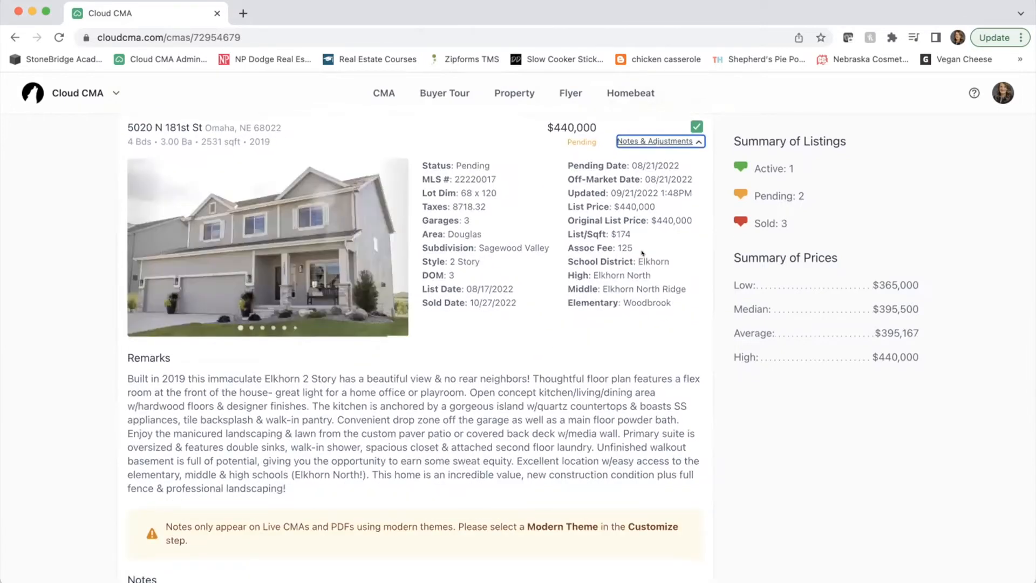
pyautogui.click(646, 141)
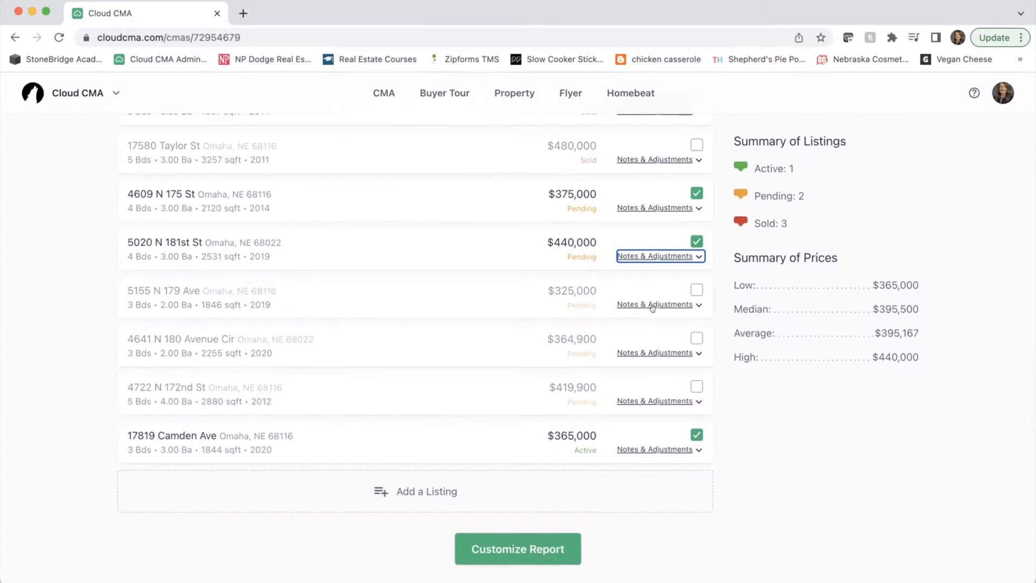
pyautogui.click(652, 352)
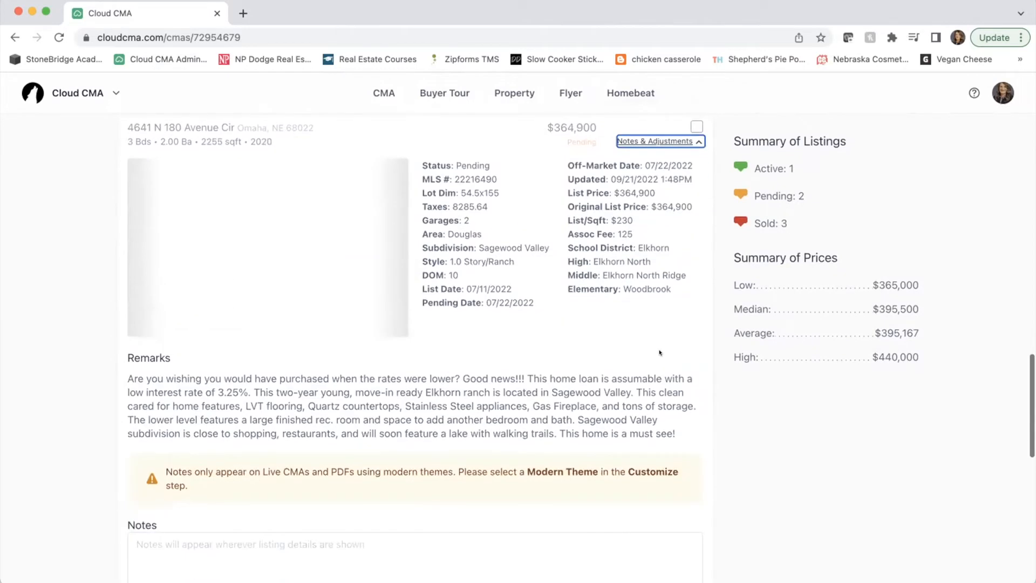
pyautogui.click(653, 139)
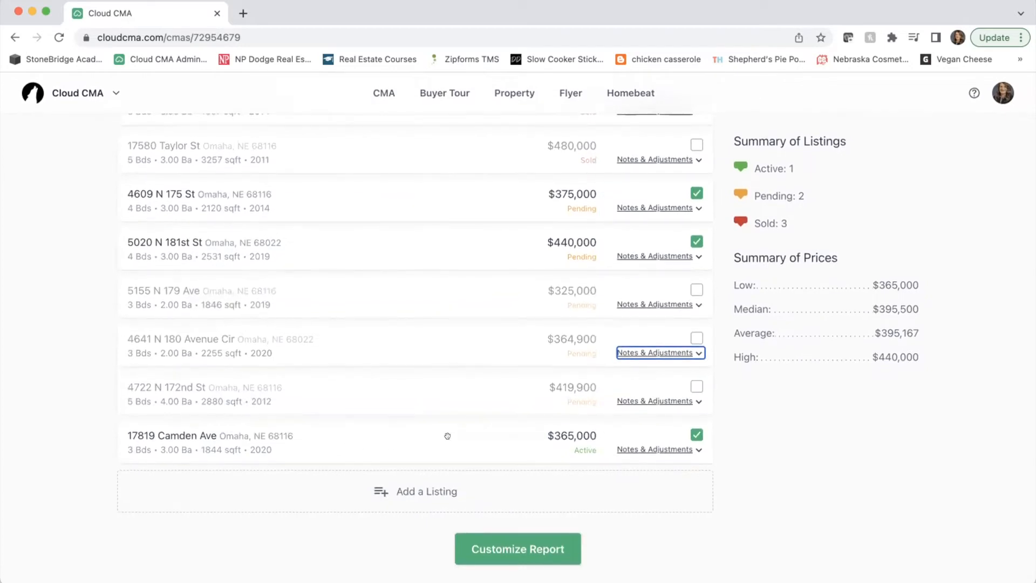
pyautogui.click(637, 449)
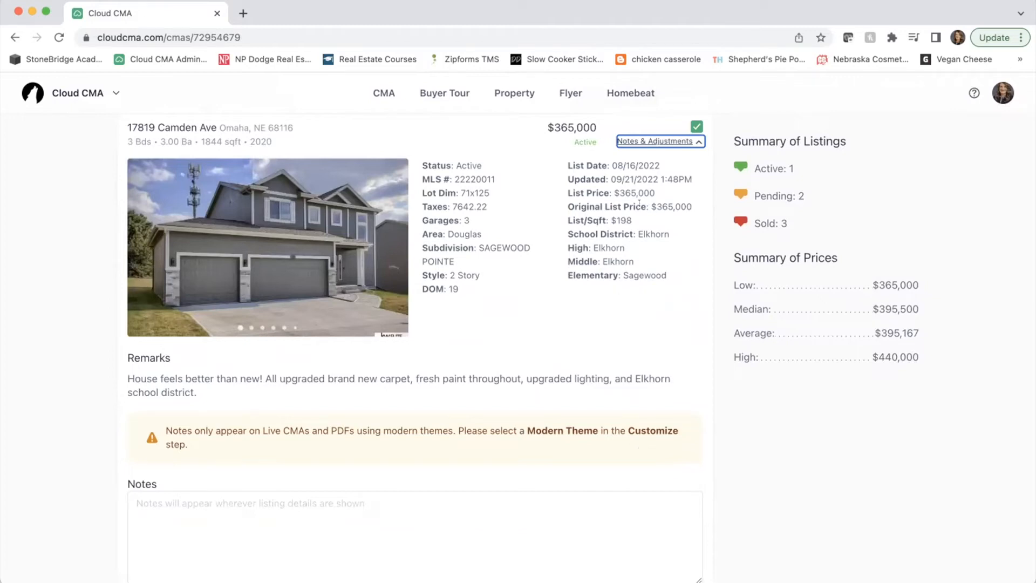
pyautogui.click(641, 142)
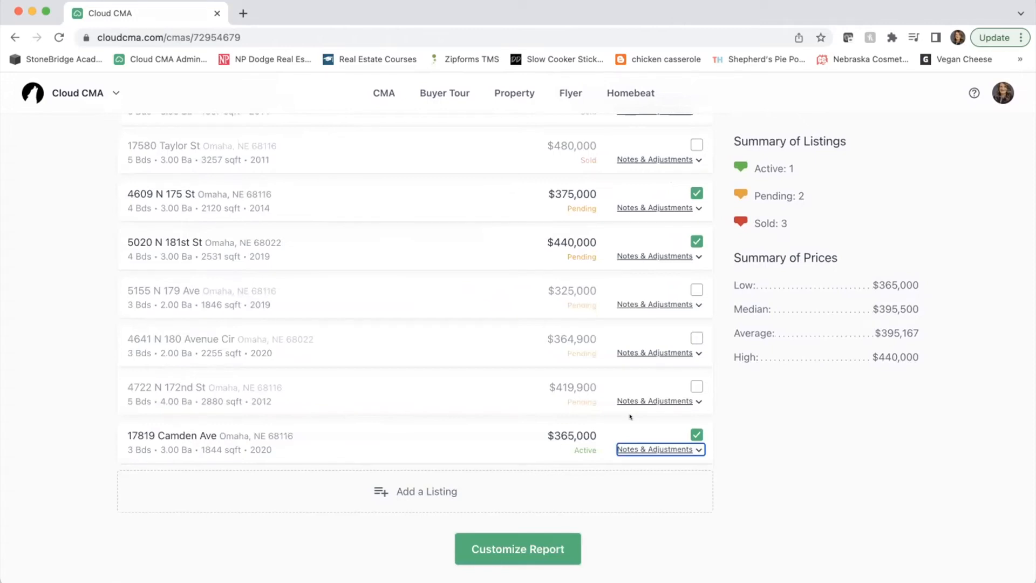
pyautogui.scroll(10, 629, 416)
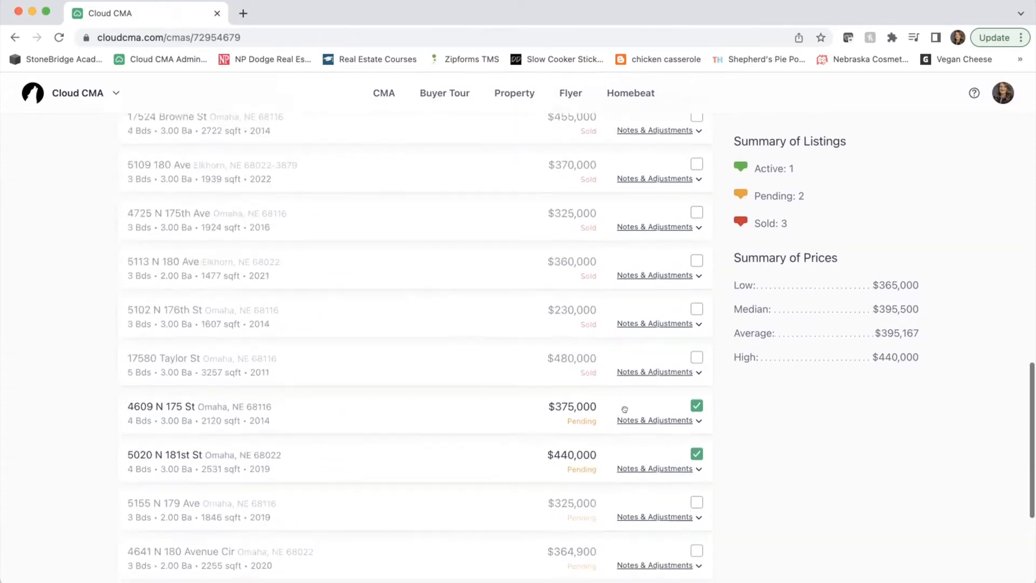
pyautogui.scroll(8, 625, 409)
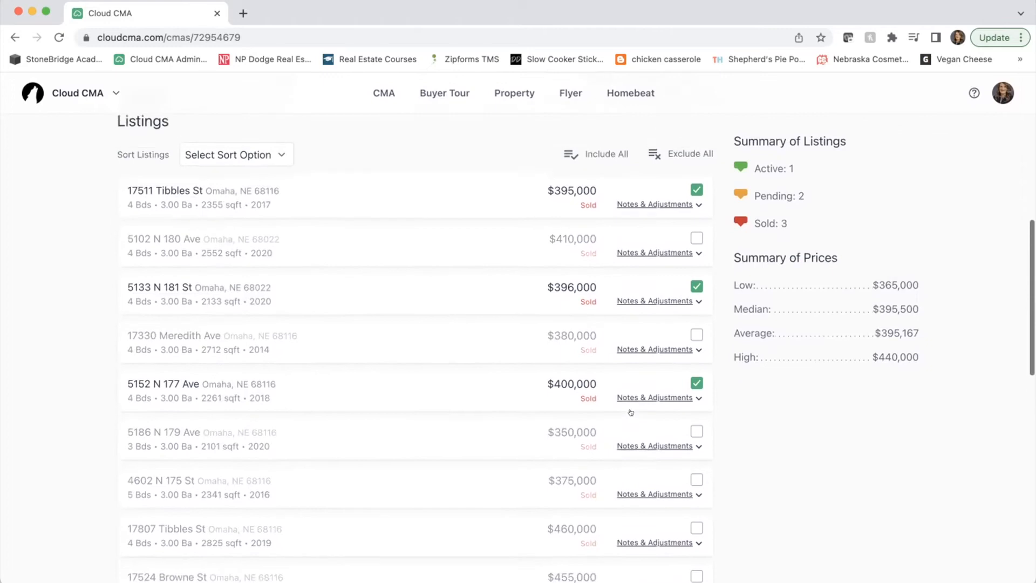
pyautogui.scroll(-1, 624, 409)
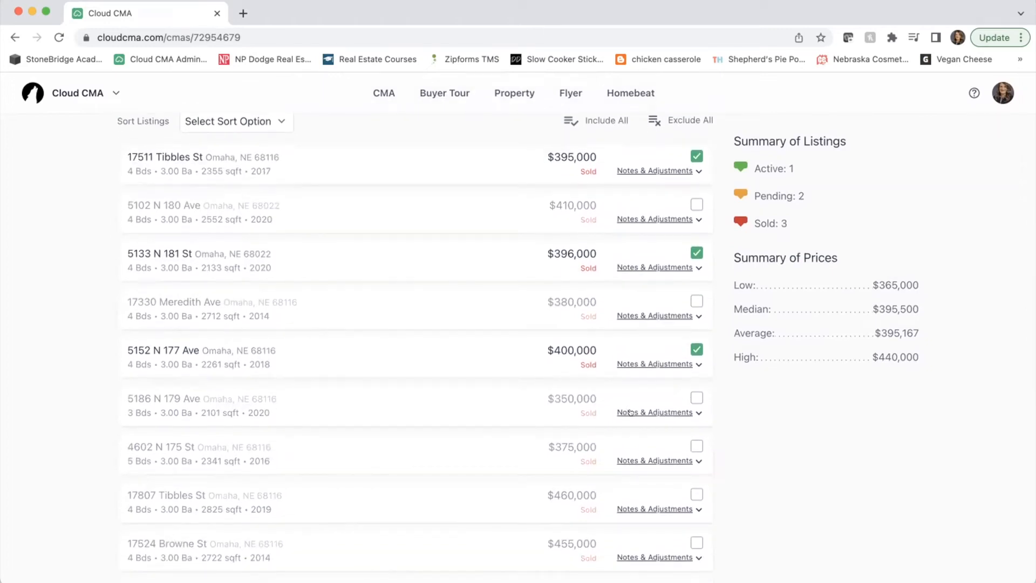
pyautogui.scroll(-5, 629, 412)
pyautogui.click(630, 411)
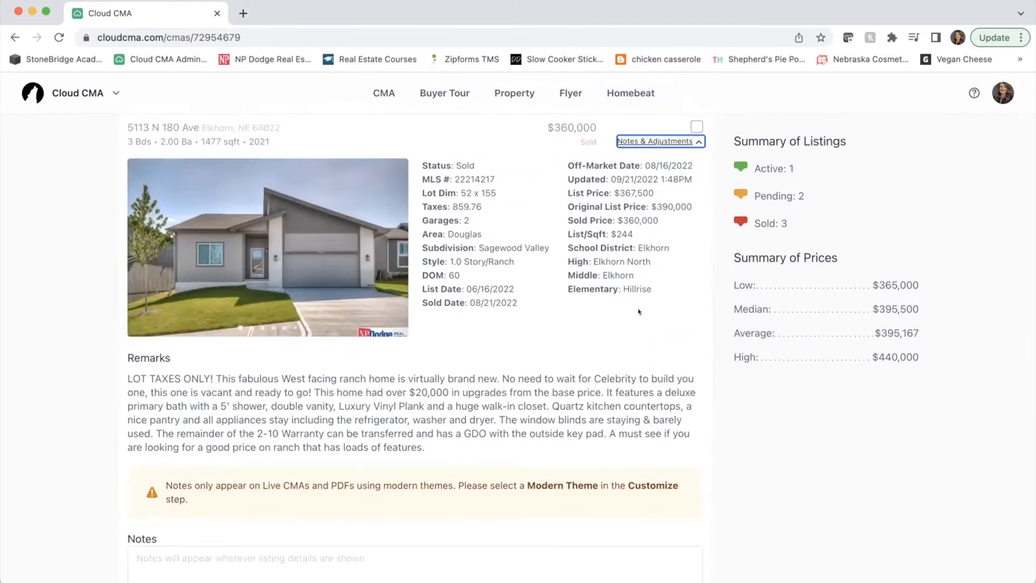
pyautogui.click(653, 141)
pyautogui.click(655, 190)
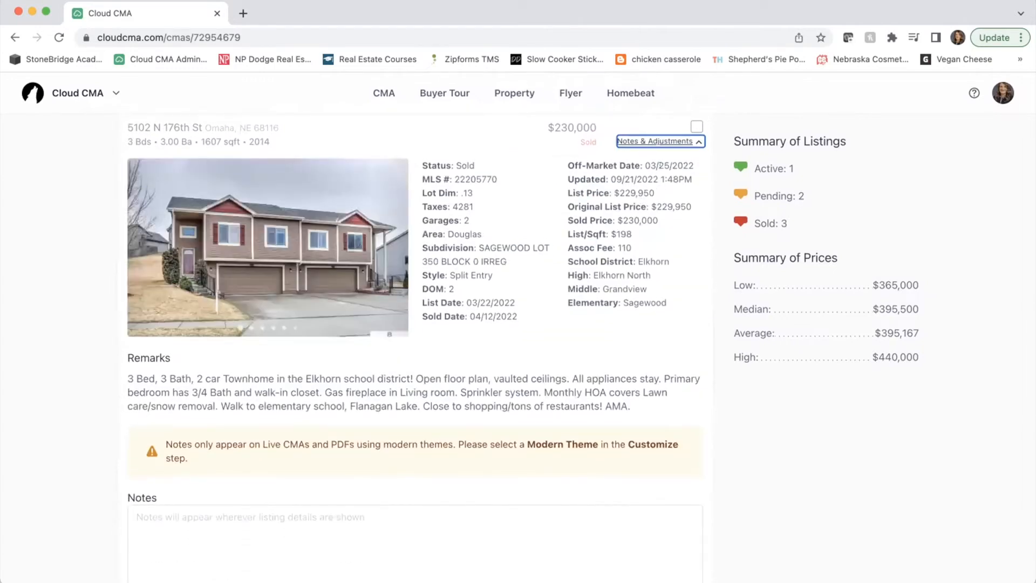
pyautogui.click(655, 140)
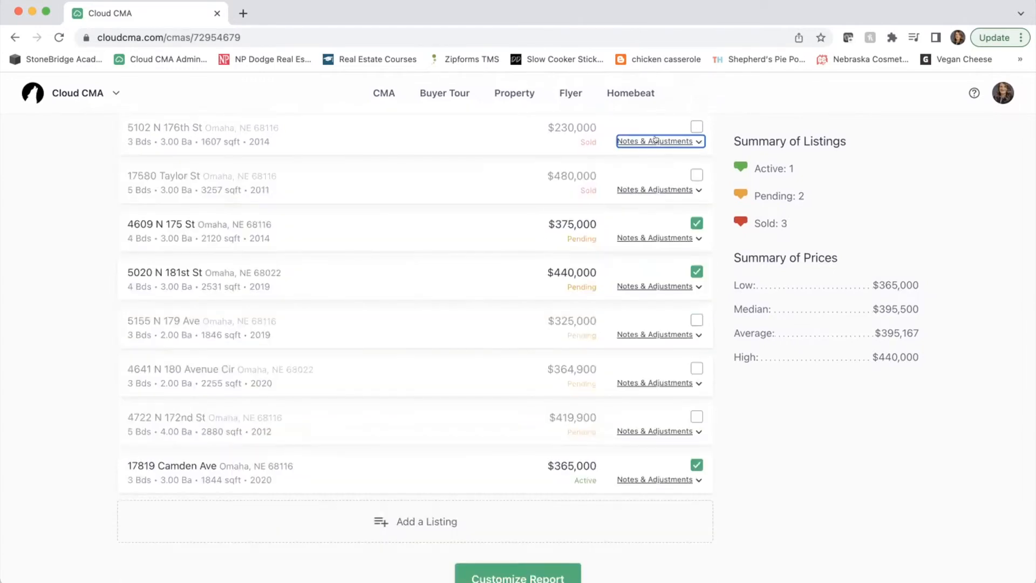
pyautogui.click(655, 189)
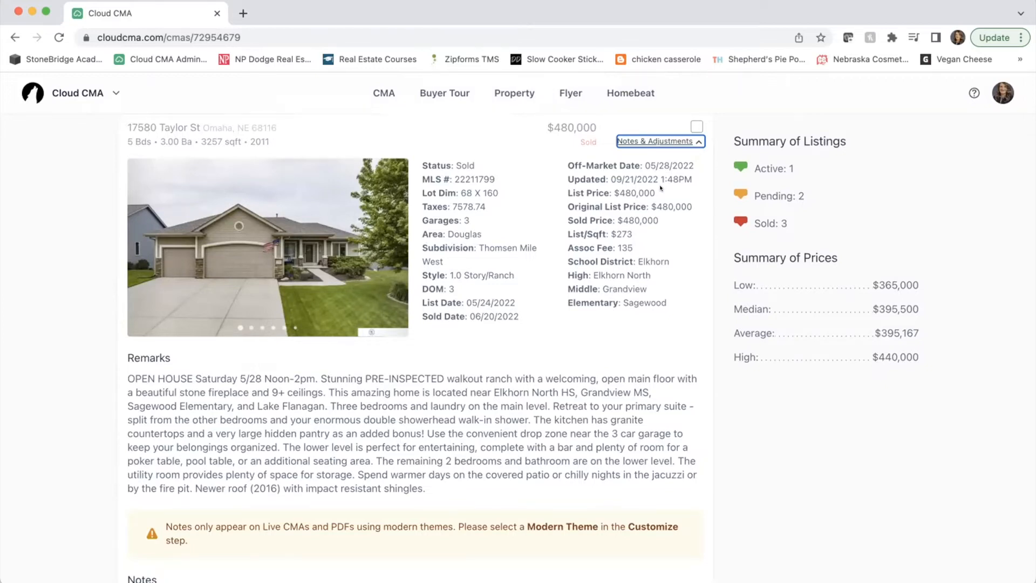
pyautogui.click(655, 140)
pyautogui.scroll(5, 655, 138)
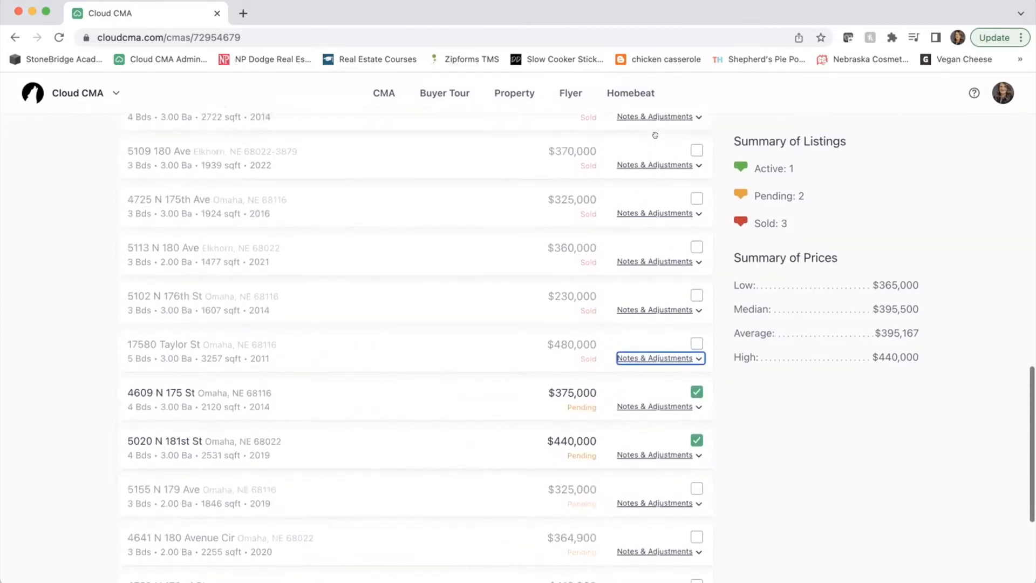
pyautogui.click(642, 212)
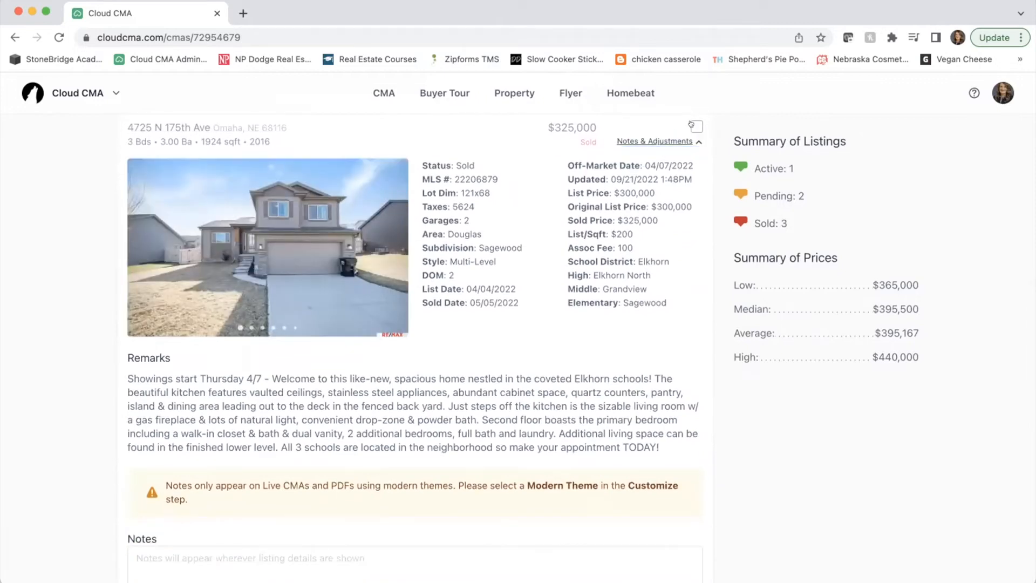
pyautogui.click(695, 126)
pyautogui.scroll(-5, 610, 194)
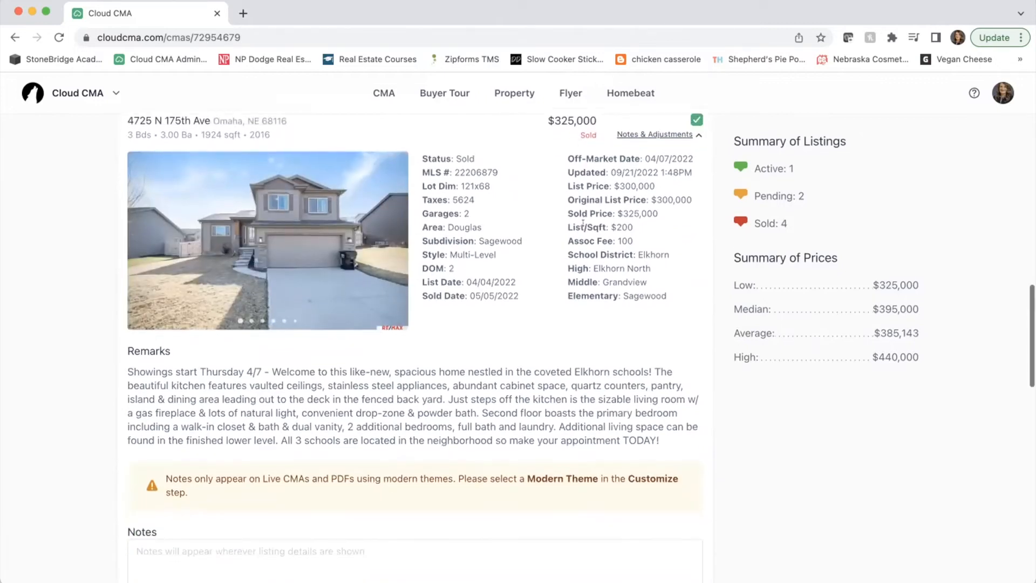
pyautogui.scroll(-5, 583, 230)
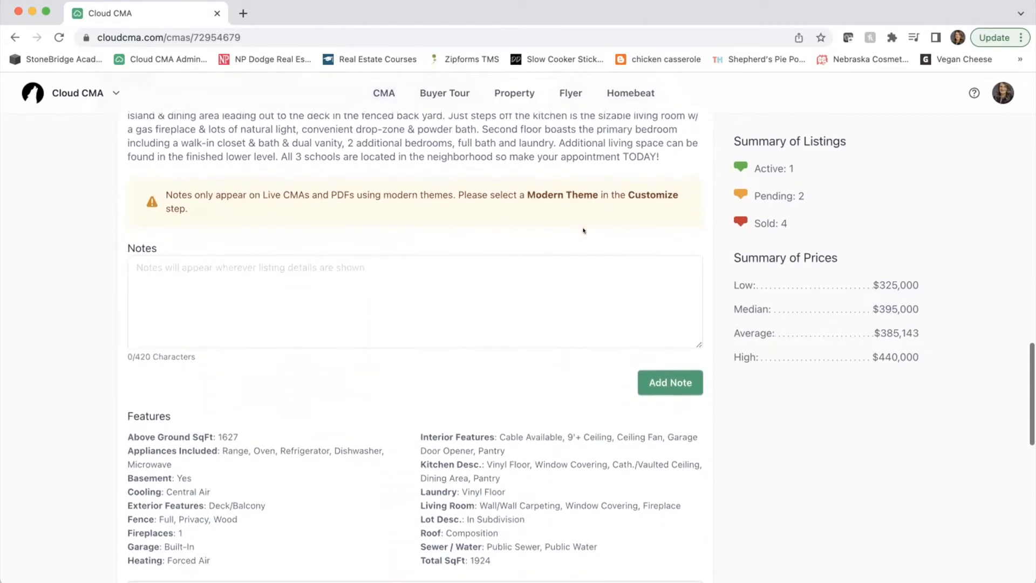
pyautogui.scroll(-1, 465, 257)
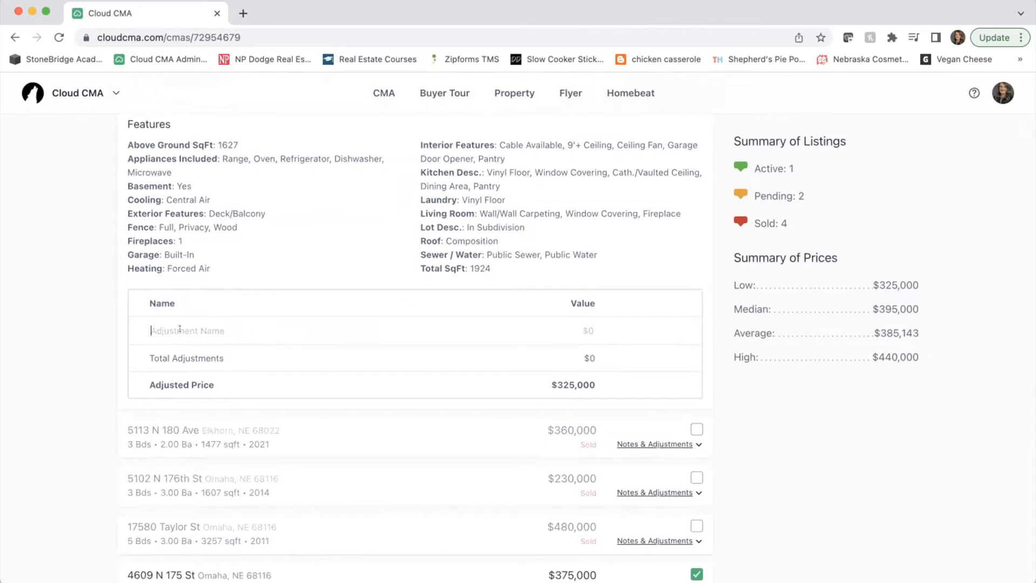
# - Save a $20,000 'Updated Kitchen' adjustment, bringing its adjusted price to $345,000
pyautogui.write('Updated Kitchen')
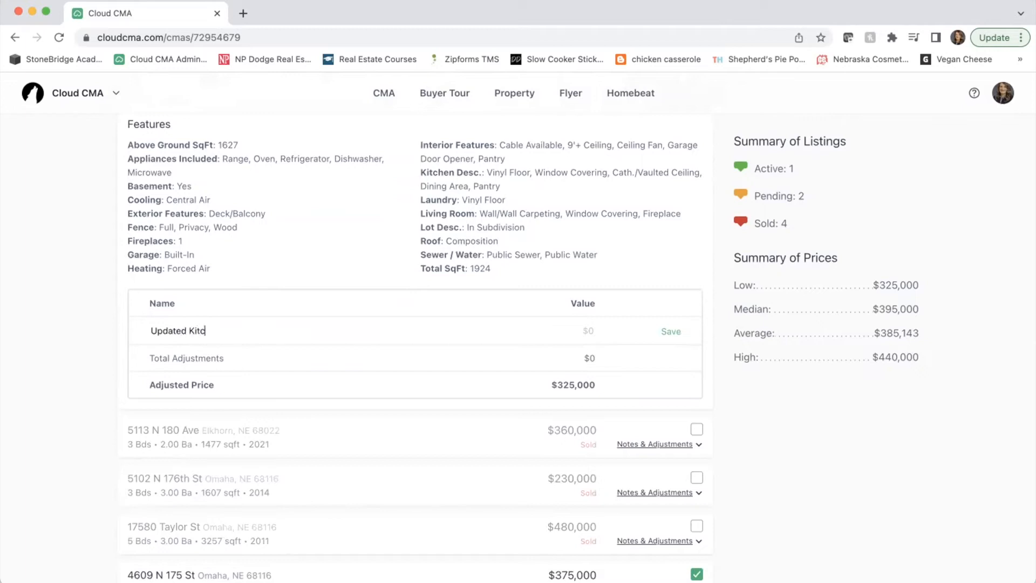
pyautogui.press('Tab')
pyautogui.write('20,000')
pyautogui.click(665, 332)
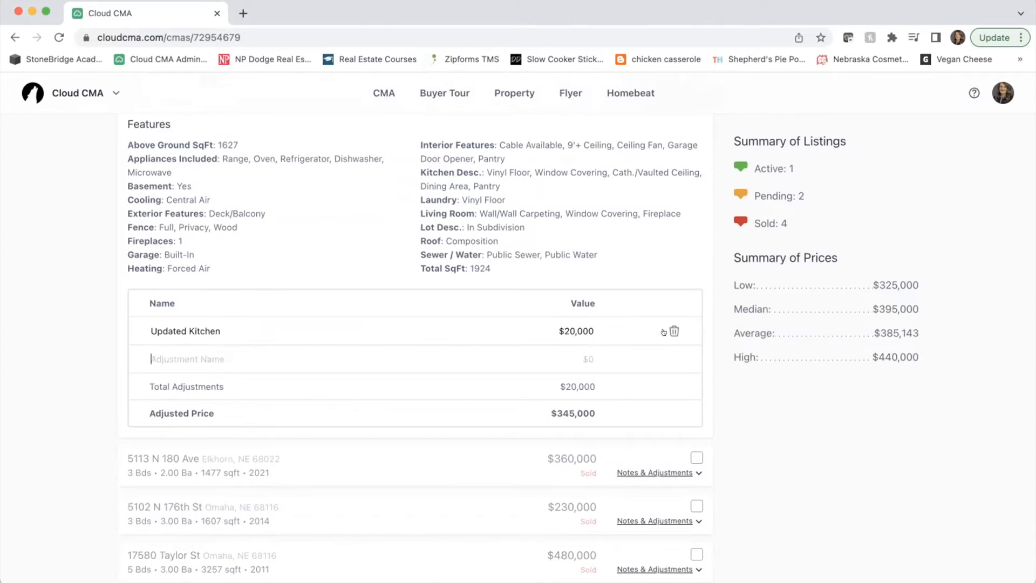
pyautogui.scroll(-1, 663, 331)
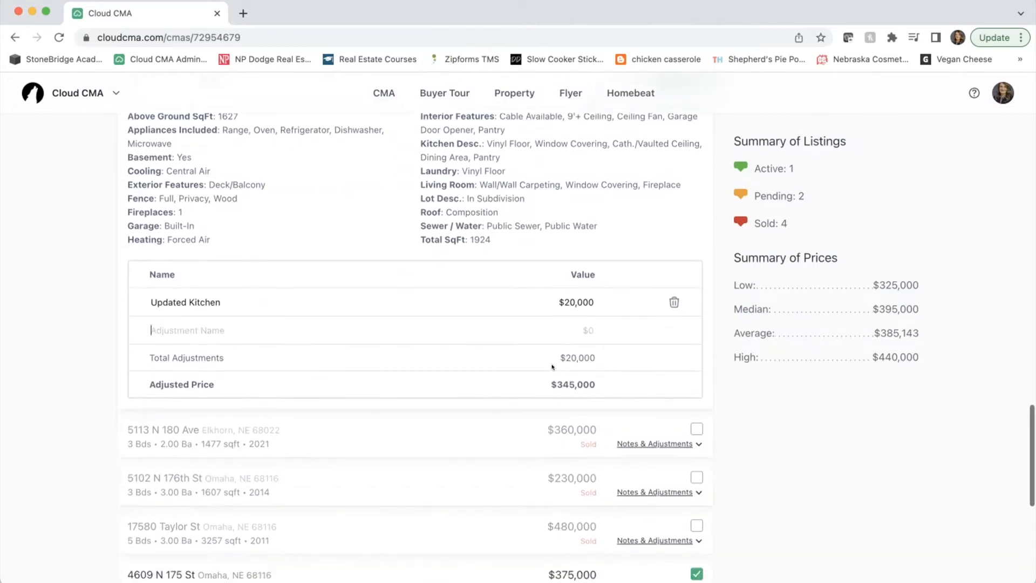
pyautogui.scroll(10, 561, 374)
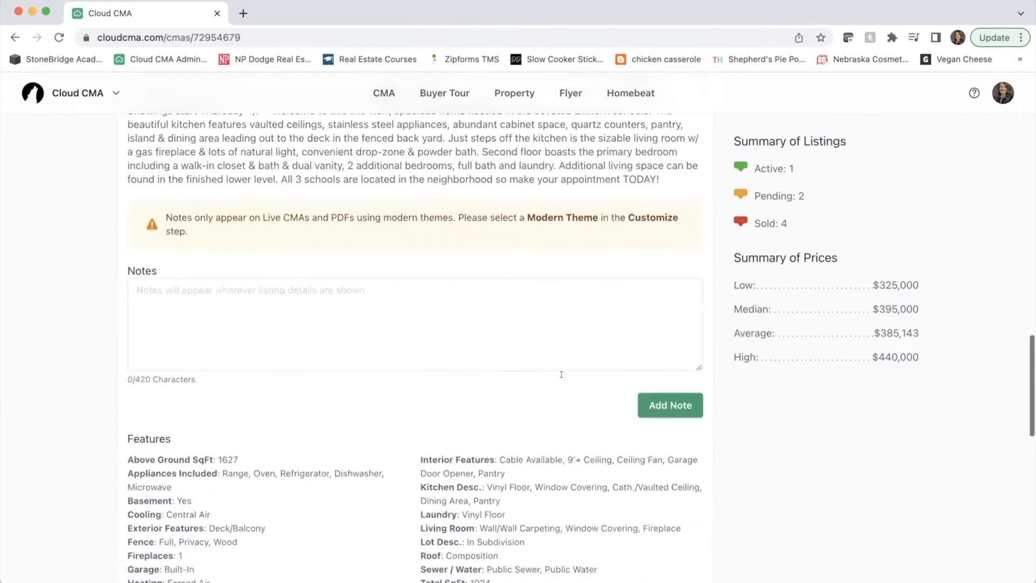
pyautogui.scroll(4, 560, 376)
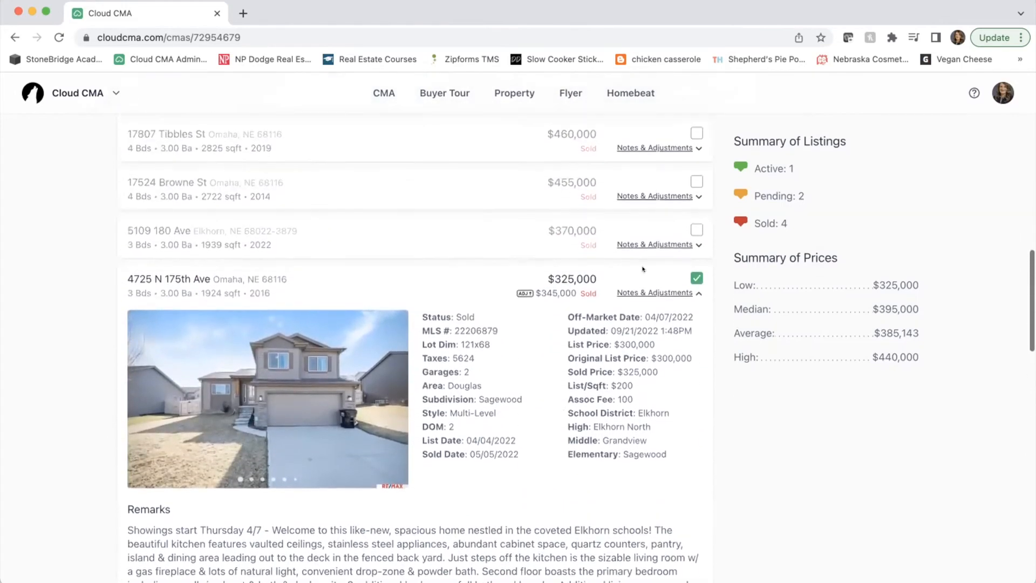
pyautogui.click(658, 291)
pyautogui.scroll(13, 657, 290)
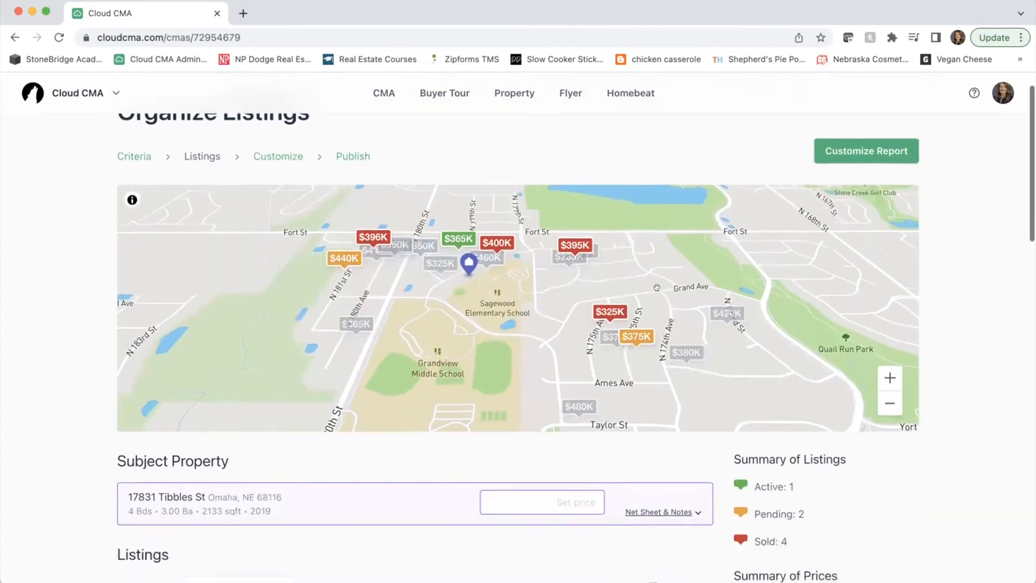
pyautogui.scroll(-3, 657, 287)
pyautogui.scroll(-3, 656, 287)
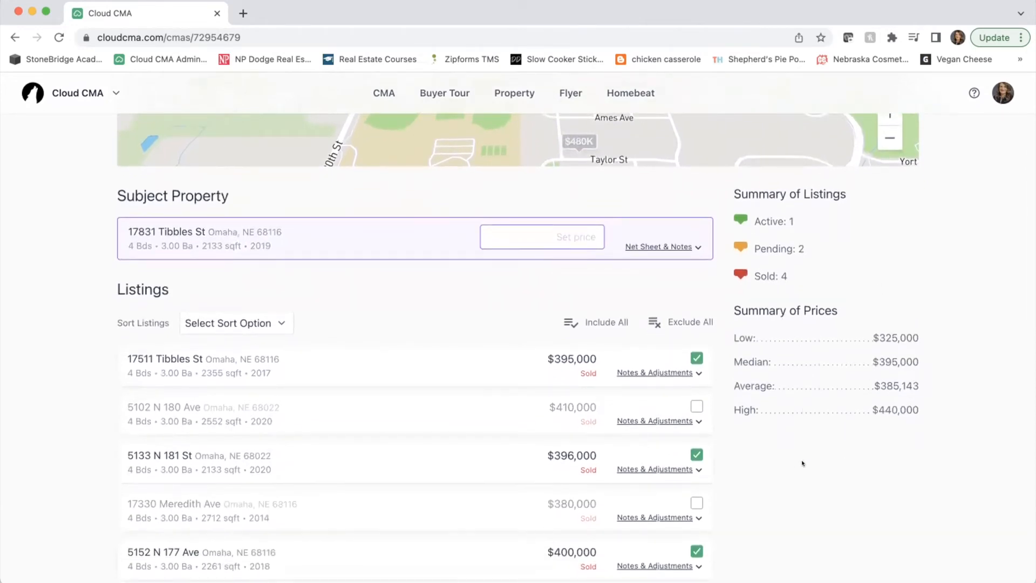
pyautogui.scroll(-10, 802, 463)
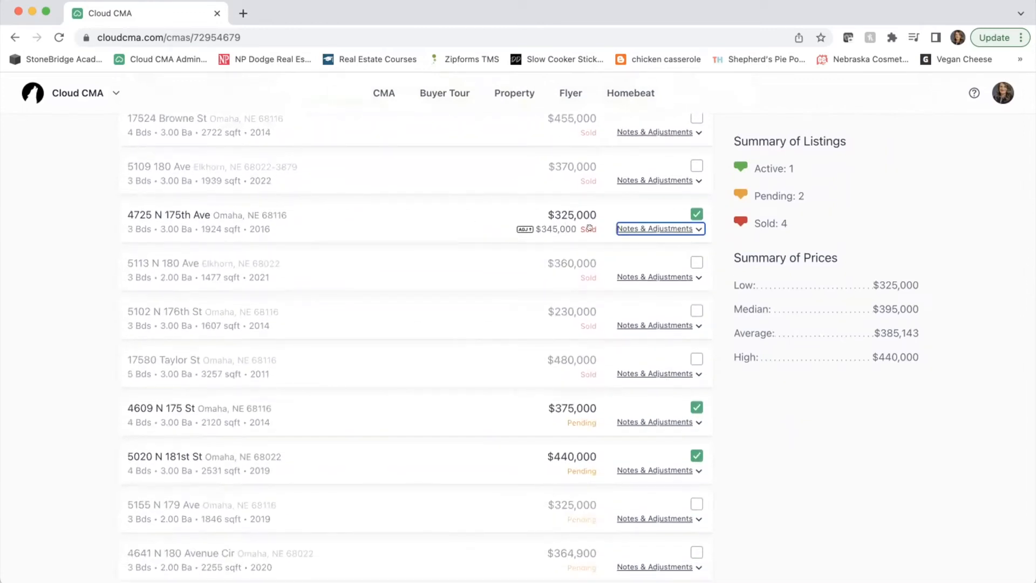
pyautogui.scroll(-4, 577, 248)
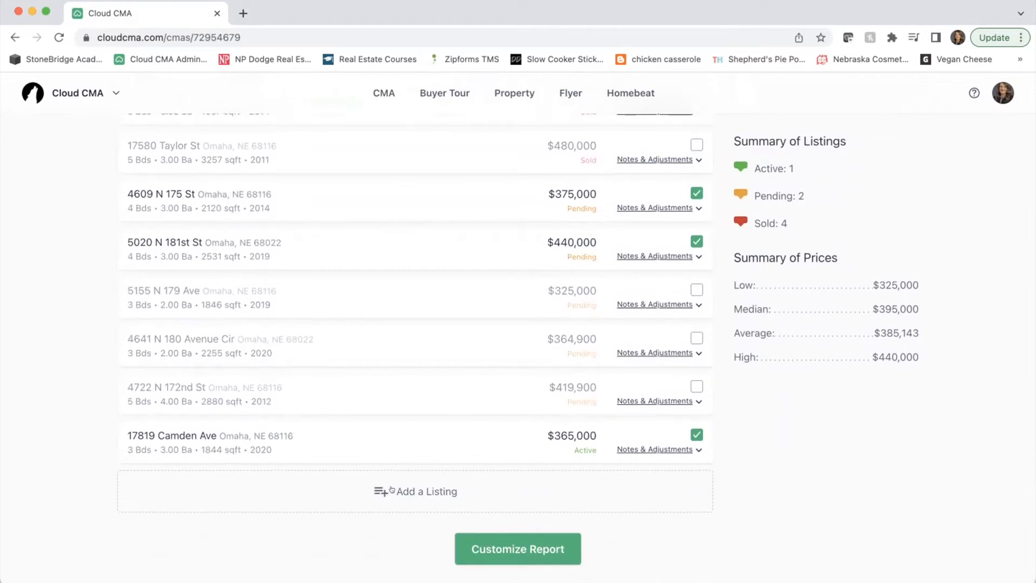
pyautogui.click(422, 487)
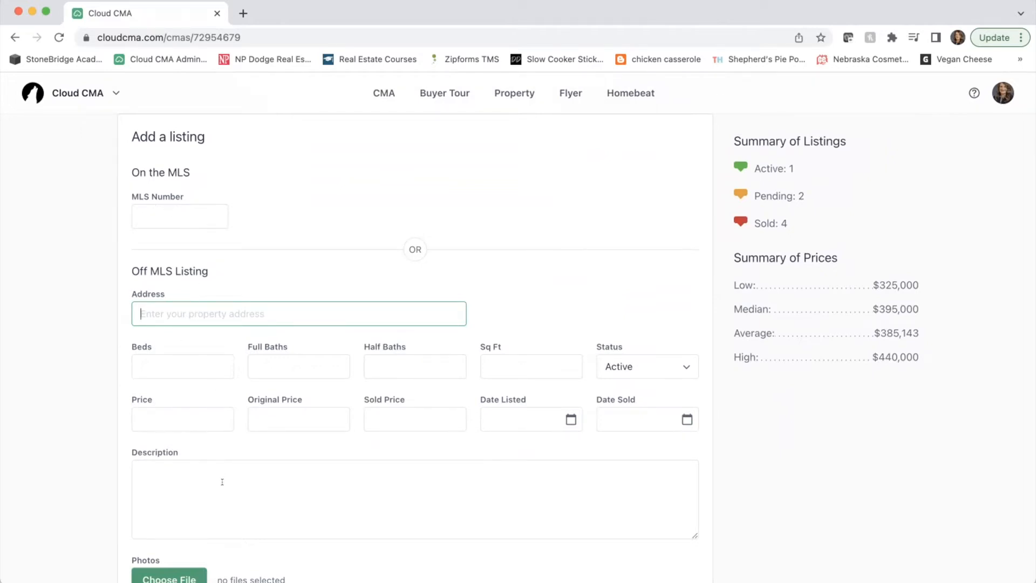
pyautogui.scroll(-2, 221, 475)
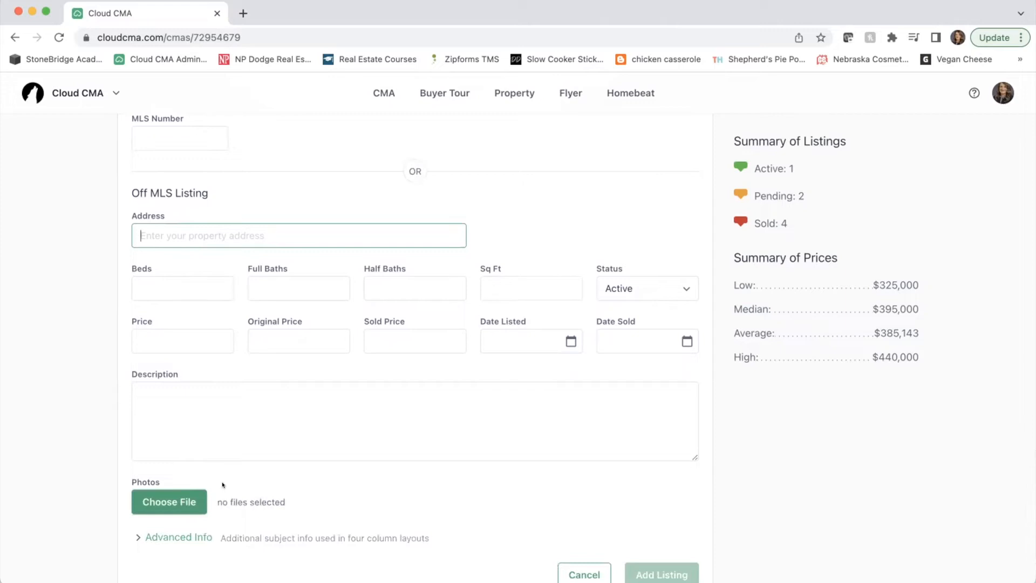
pyautogui.click(581, 574)
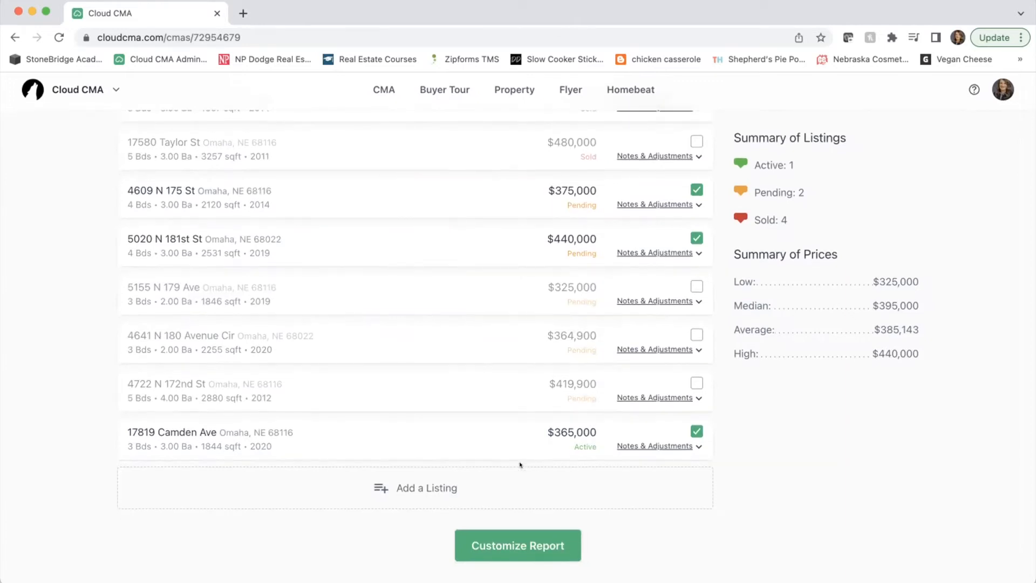
pyautogui.click(514, 541)
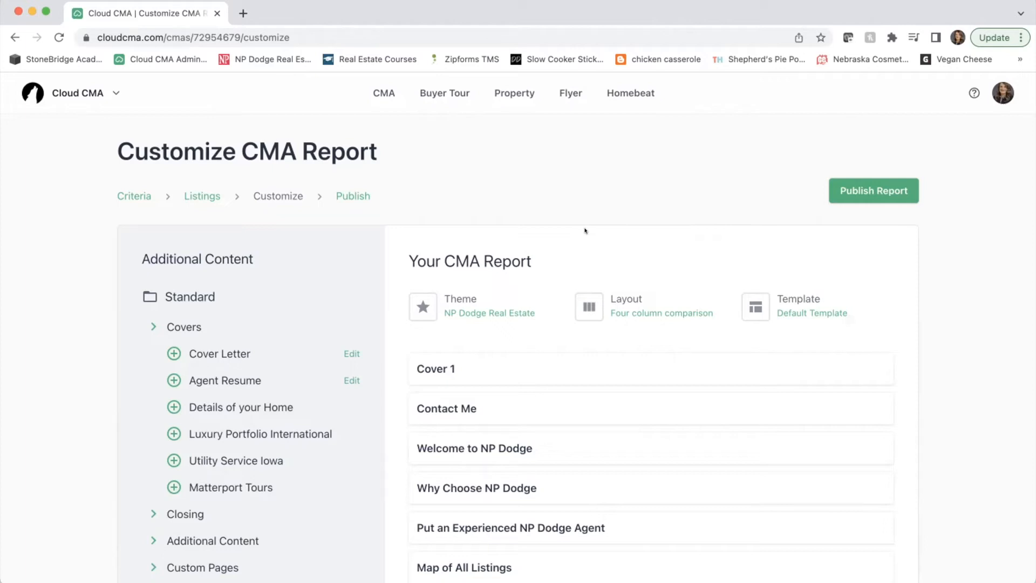
pyautogui.scroll(-1, 584, 231)
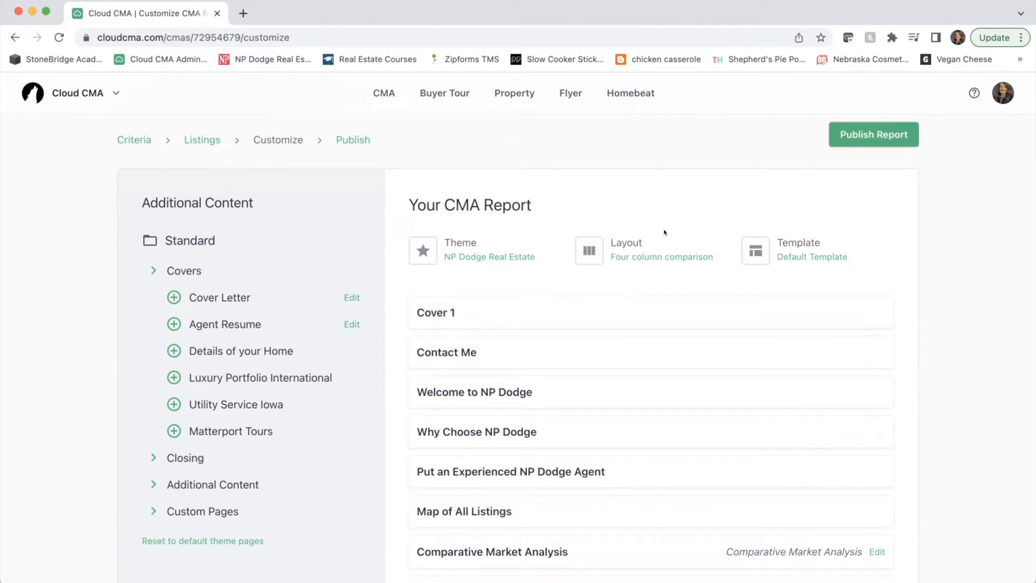
pyautogui.click(587, 254)
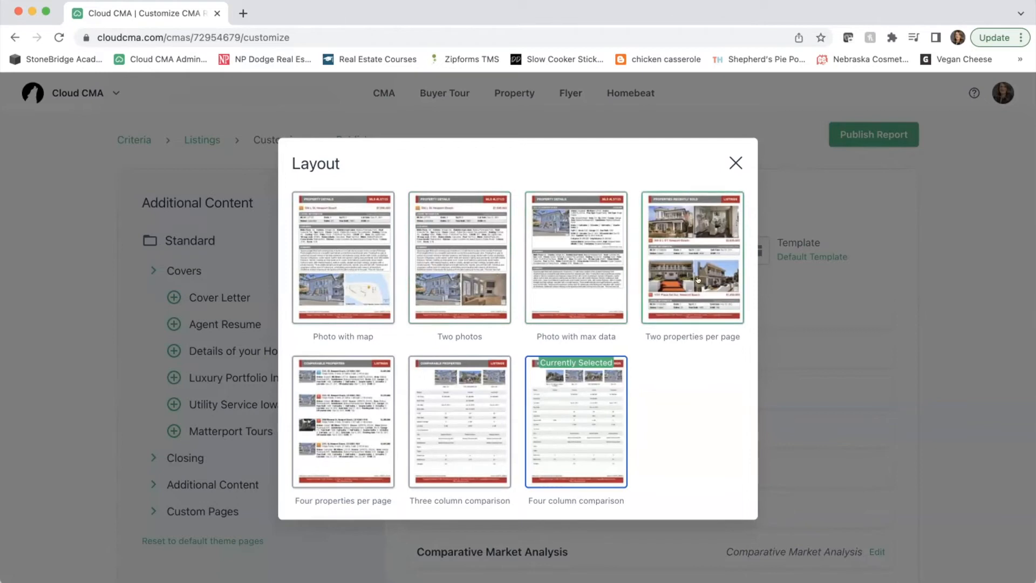
pyautogui.scroll(-1, 403, 442)
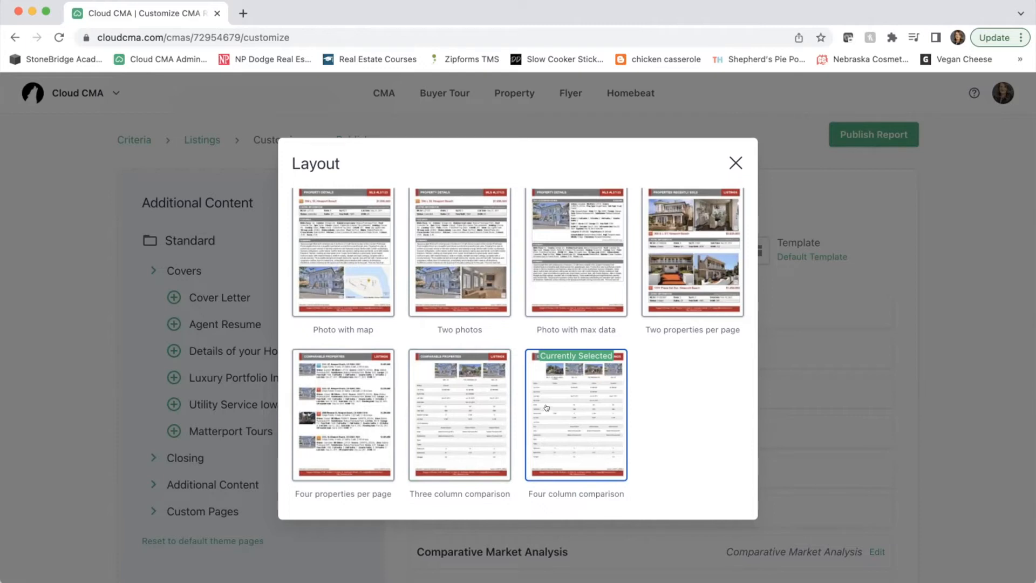
pyautogui.click(733, 159)
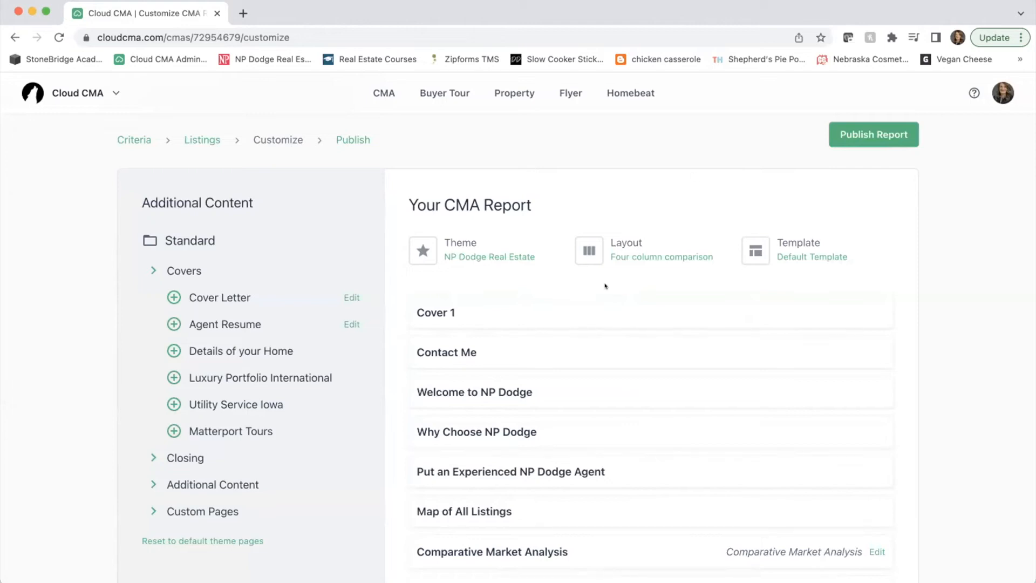
pyautogui.scroll(-3, 604, 286)
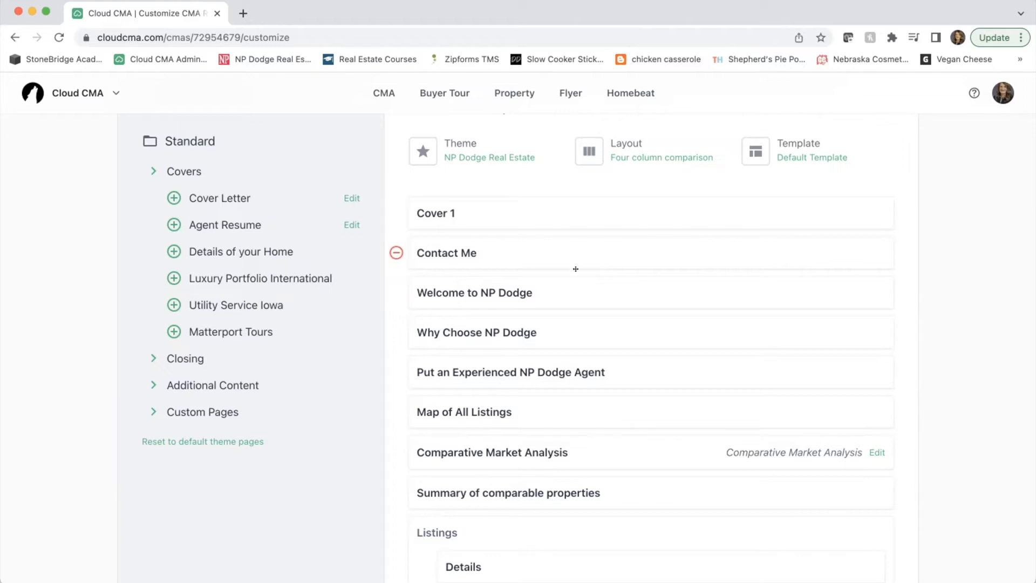
# - Preview Cover 1, then remove it from the report
pyautogui.click(439, 212)
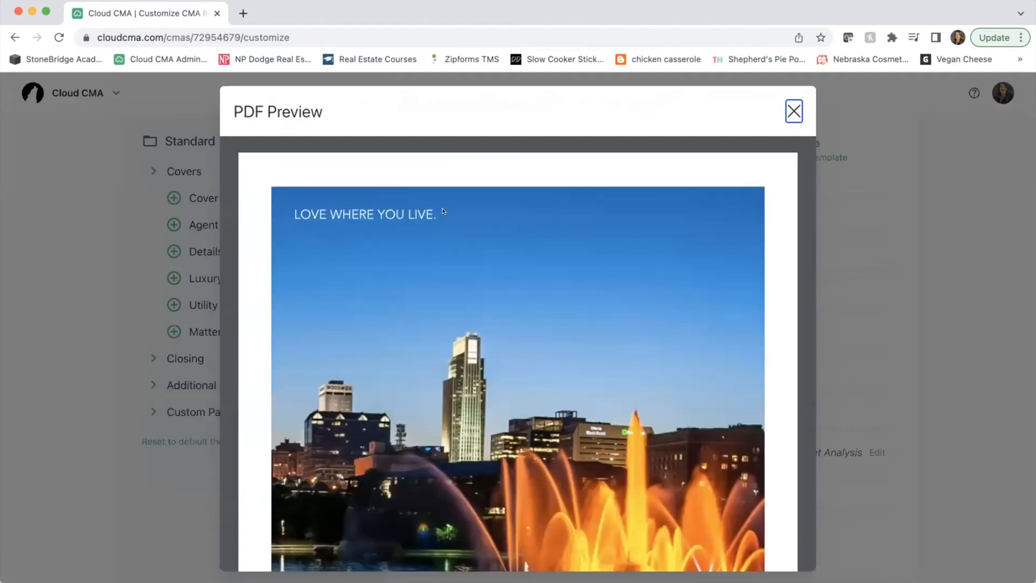
pyautogui.scroll(-2, 443, 211)
pyautogui.scroll(-2, 442, 210)
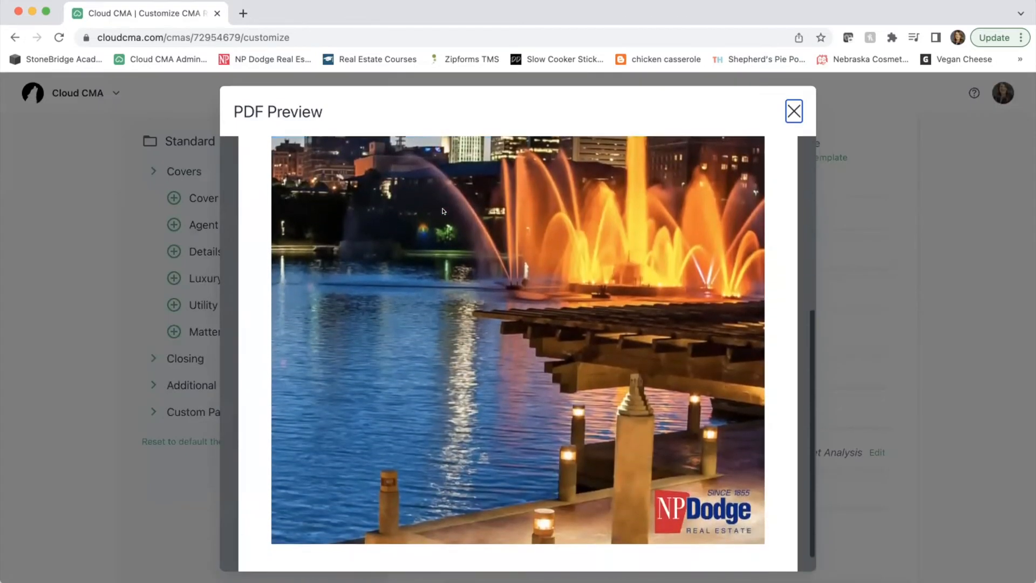
pyautogui.scroll(5, 442, 210)
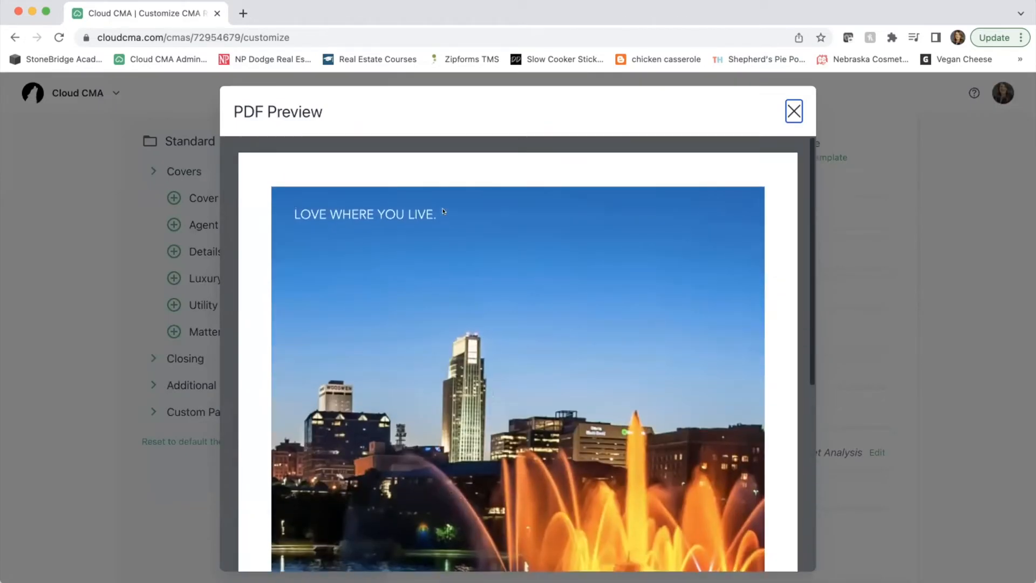
pyautogui.click(792, 112)
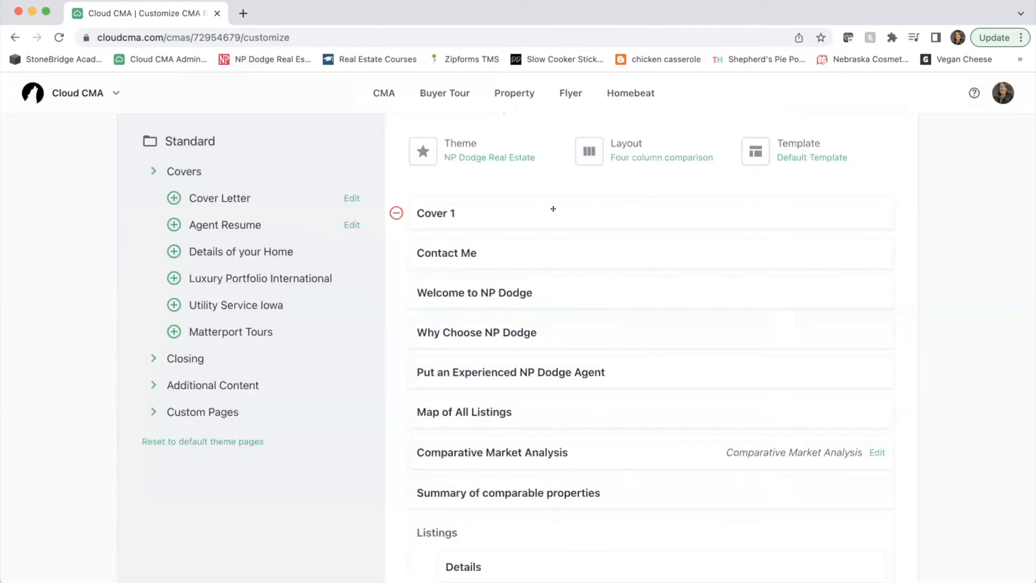
pyautogui.click(396, 212)
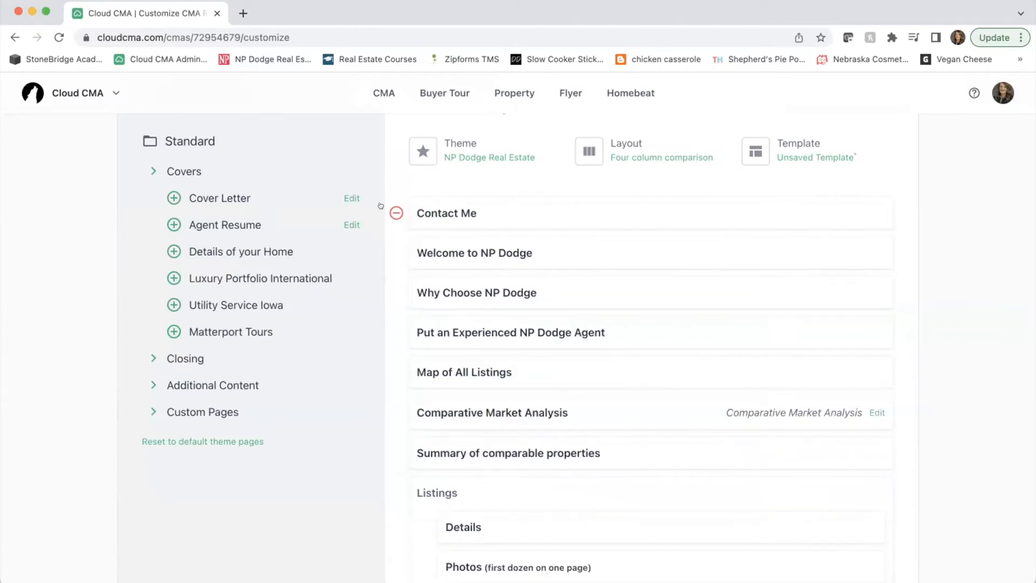
# - Expand the cover designs and preview Cover 2 and Cover 3
pyautogui.click(151, 172)
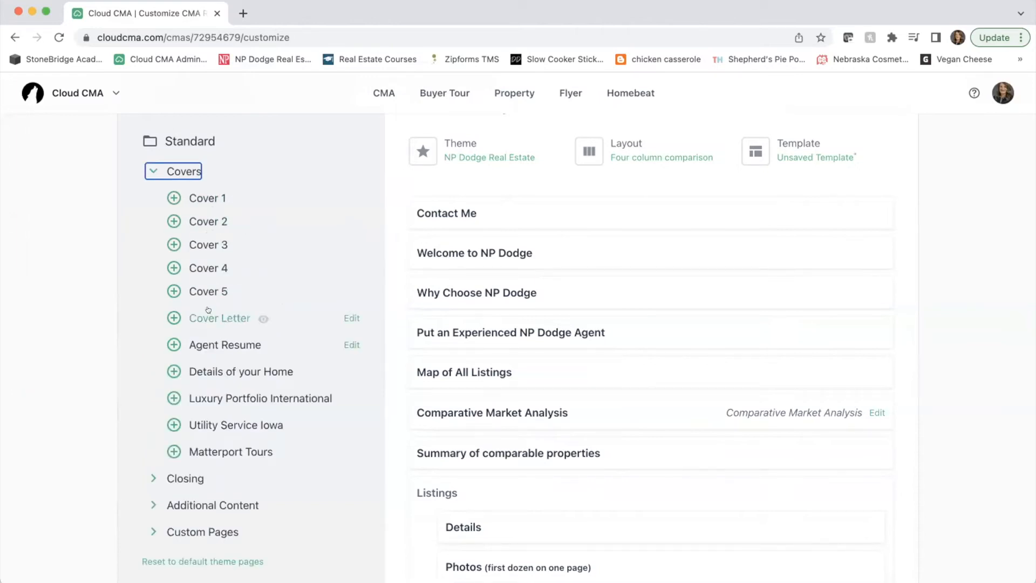
pyautogui.click(211, 221)
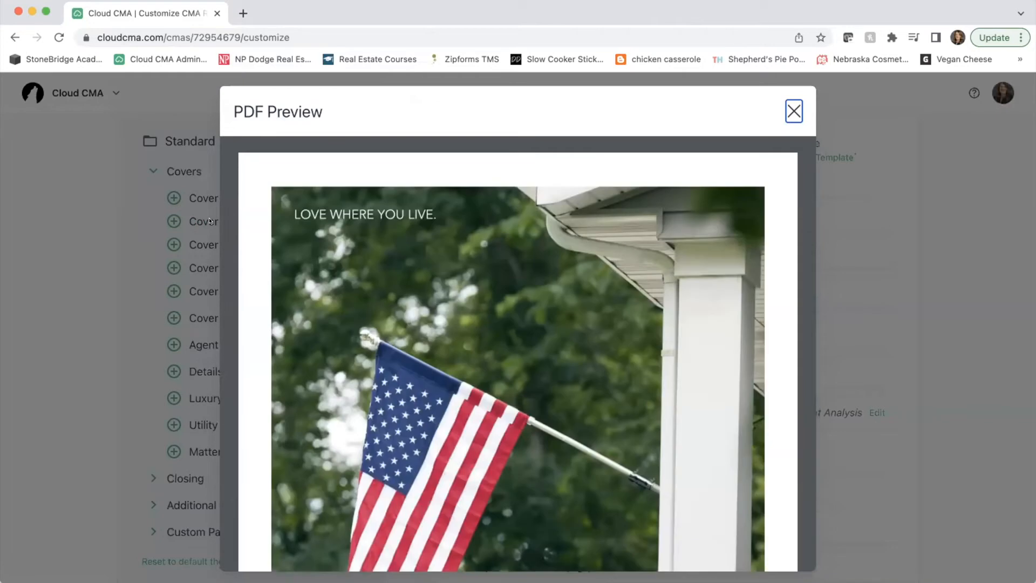
pyautogui.scroll(-4, 648, 216)
pyautogui.click(793, 110)
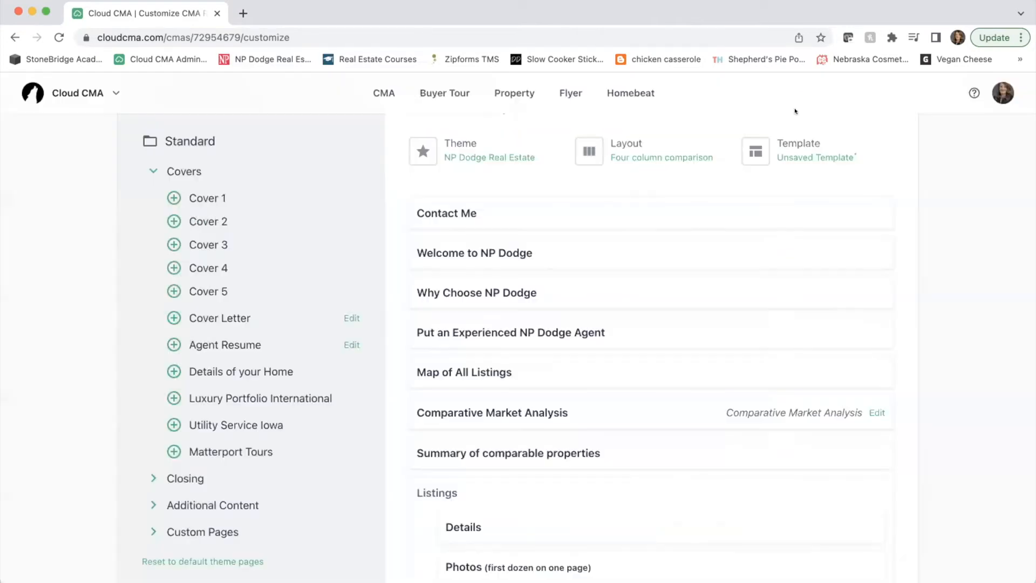
pyautogui.click(192, 245)
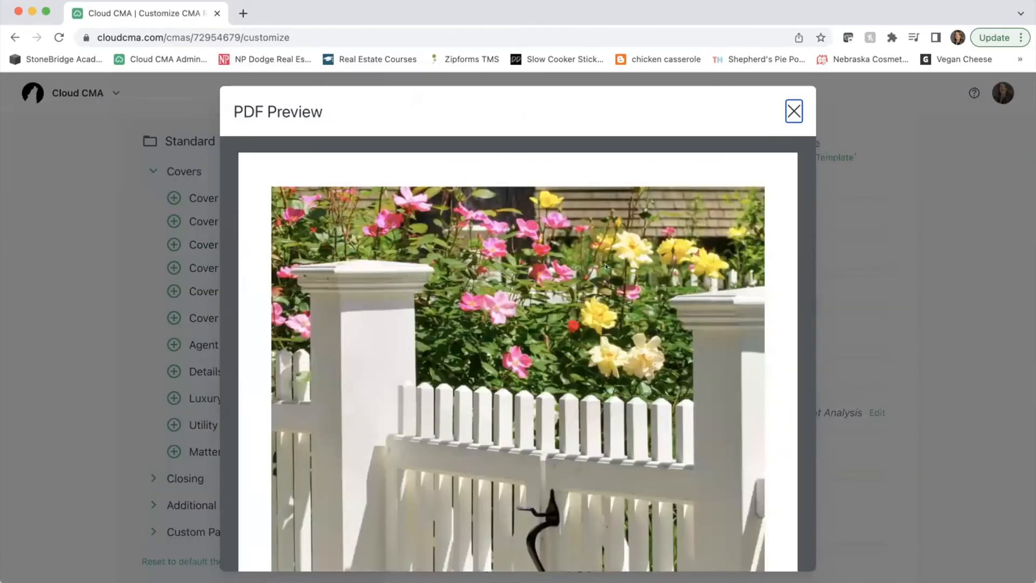
pyautogui.scroll(-5, 604, 264)
pyautogui.click(793, 111)
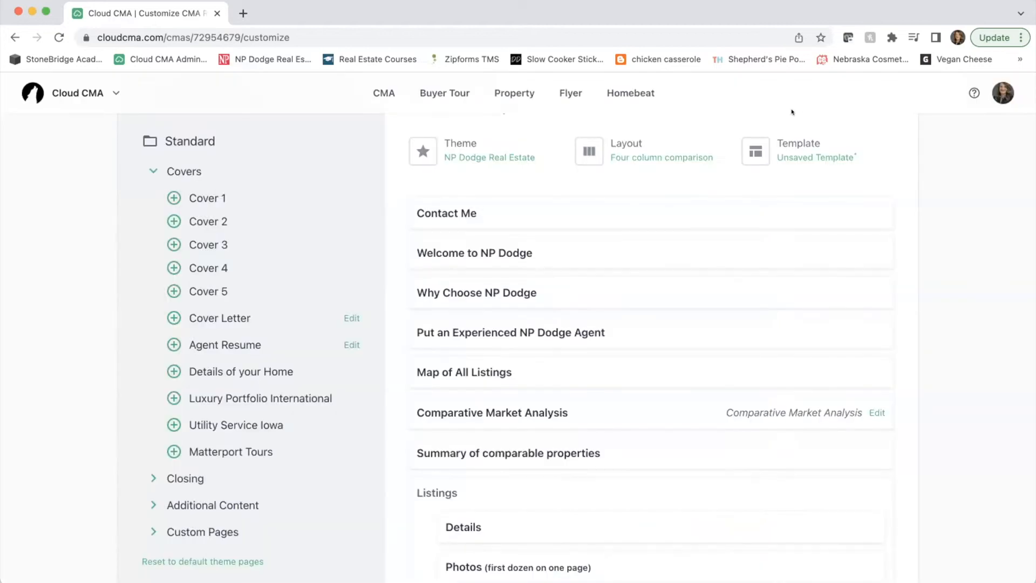
# - Add Cover 3 at the top of the report, then preview the Contact Me page after it
pyautogui.click(171, 244)
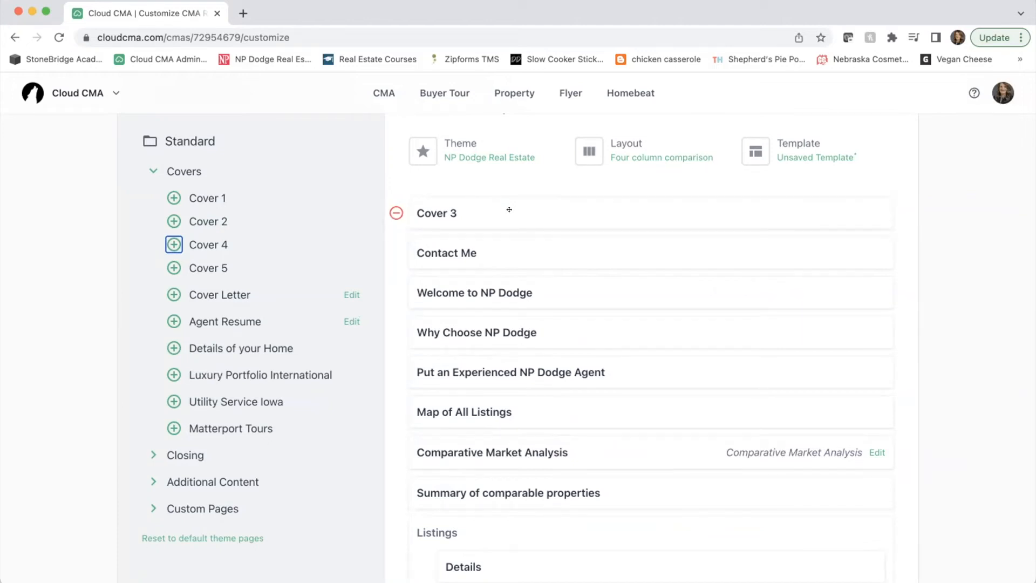
pyautogui.click(451, 253)
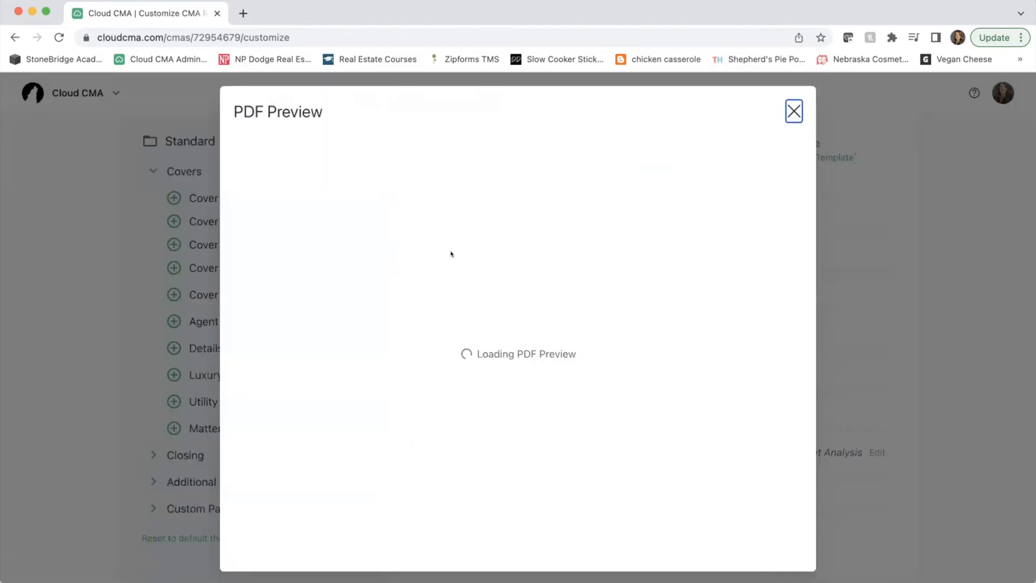
pyautogui.scroll(-5, 451, 254)
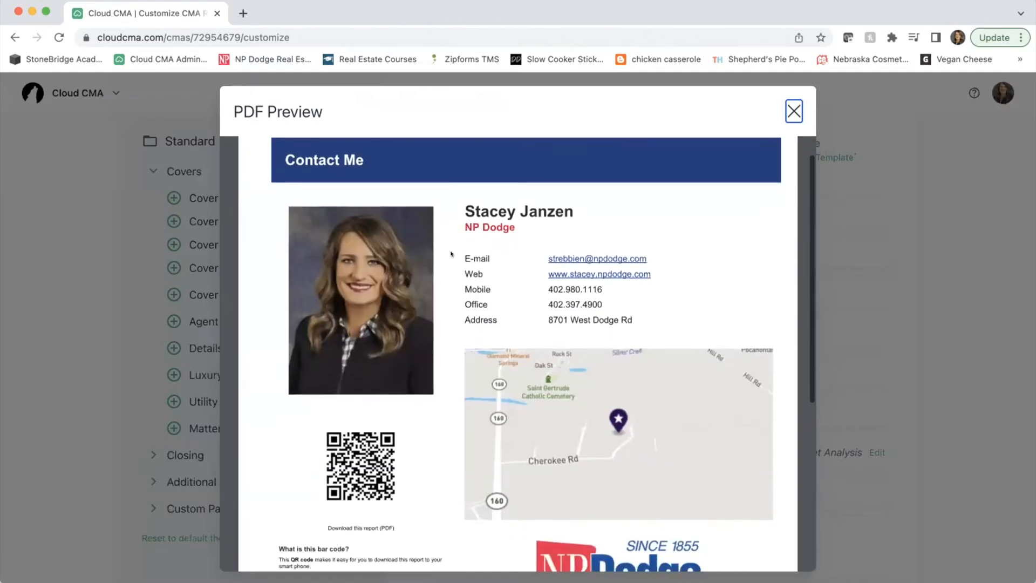
pyautogui.scroll(-1, 451, 253)
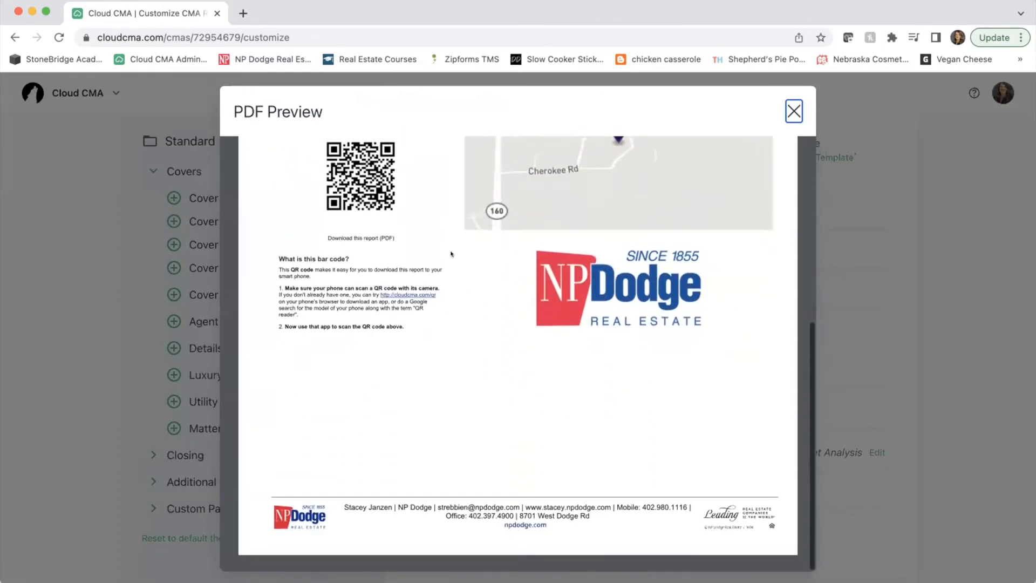
pyautogui.click(791, 110)
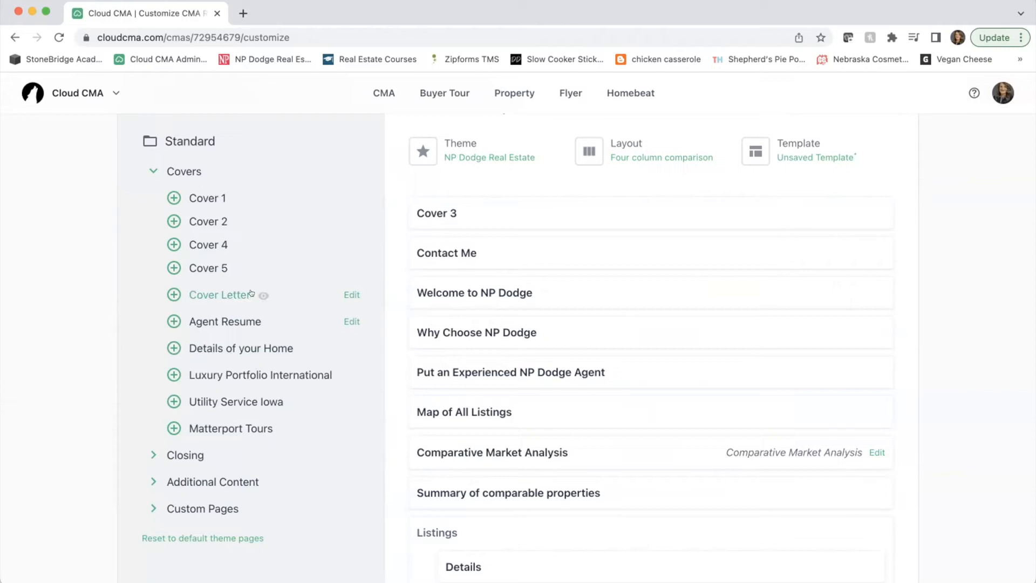
# - Preview the Cover Letter page, then add it right after Cover 3
pyautogui.click(205, 295)
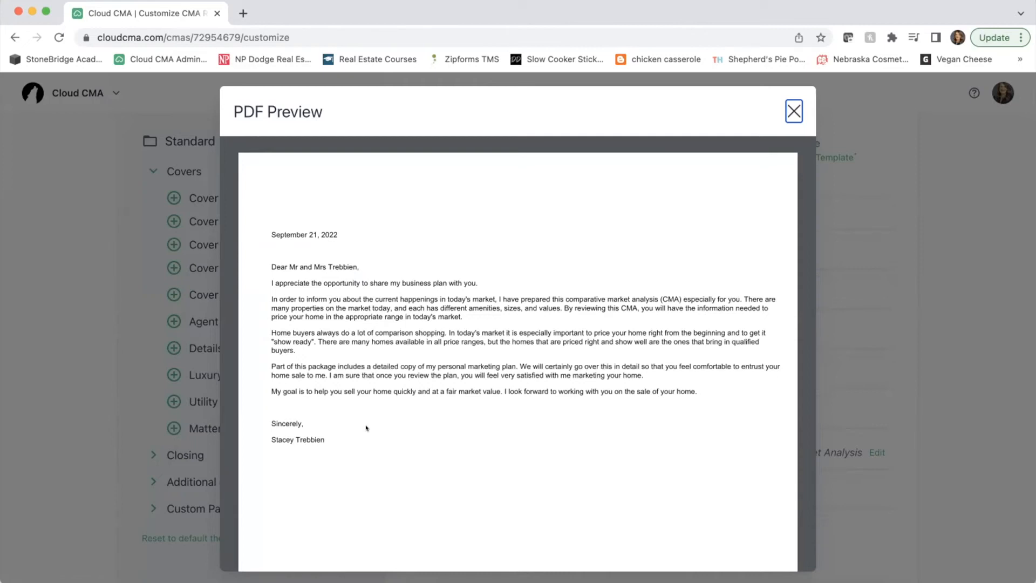
pyautogui.click(788, 107)
pyautogui.click(174, 295)
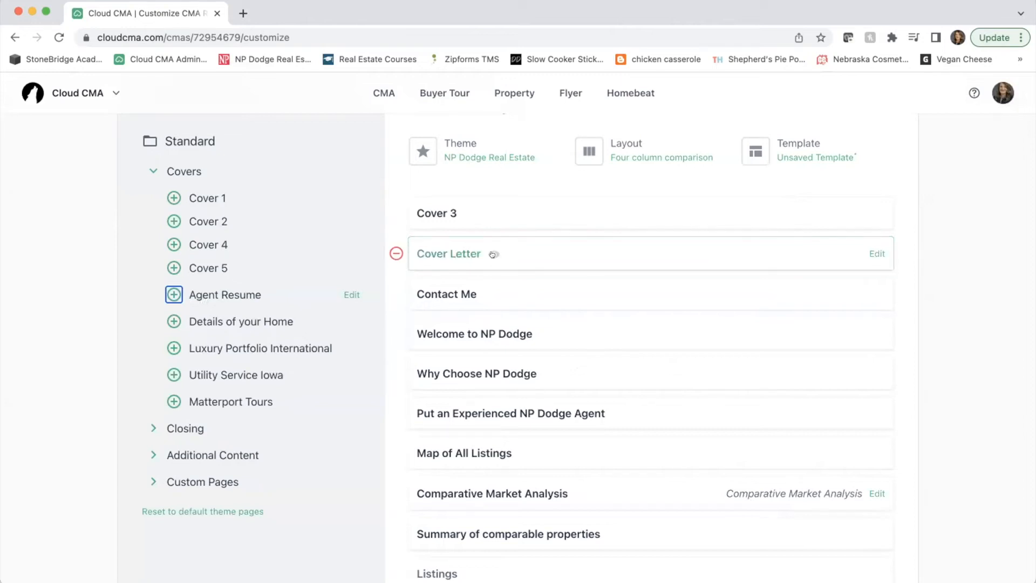
# - Replace the names after 'Dear' with the clients' first names and save the letter for this report
pyautogui.click(876, 253)
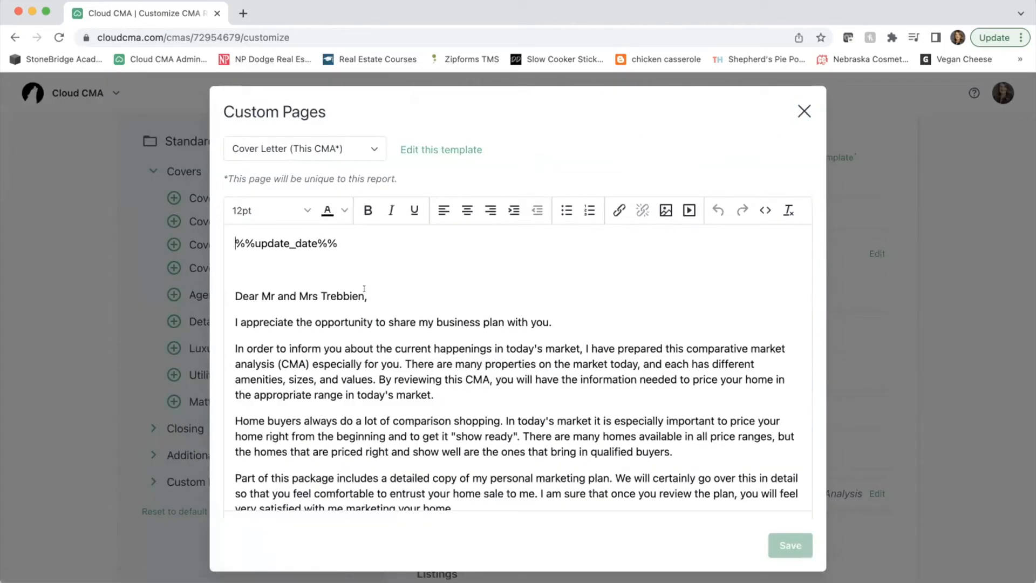
pyautogui.moveTo(365, 296); pyautogui.dragTo(257, 295)
pyautogui.press('BackSpace')
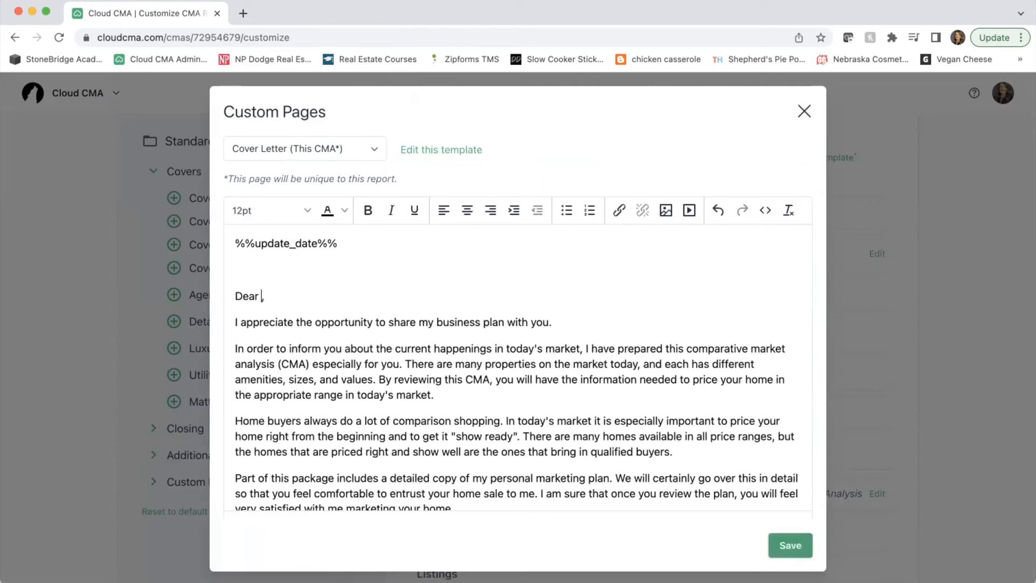
pyautogui.write('Ben and Stacey')
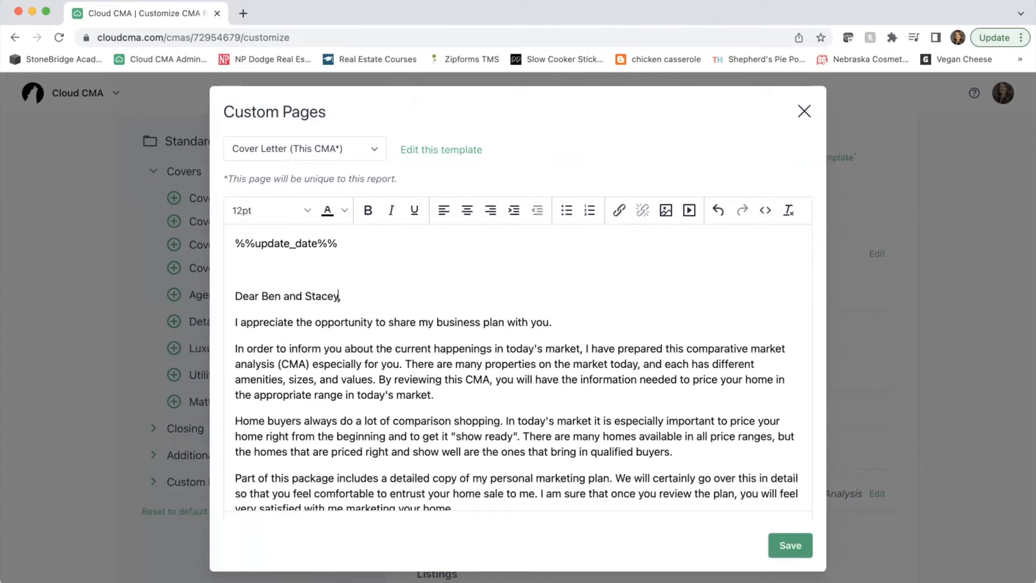
pyautogui.click(783, 540)
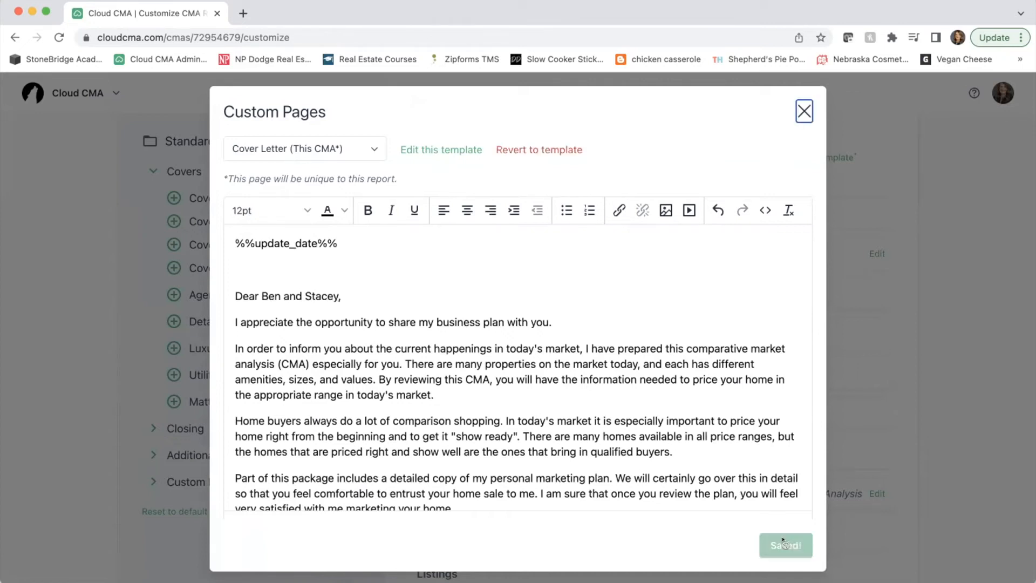
pyautogui.click(803, 112)
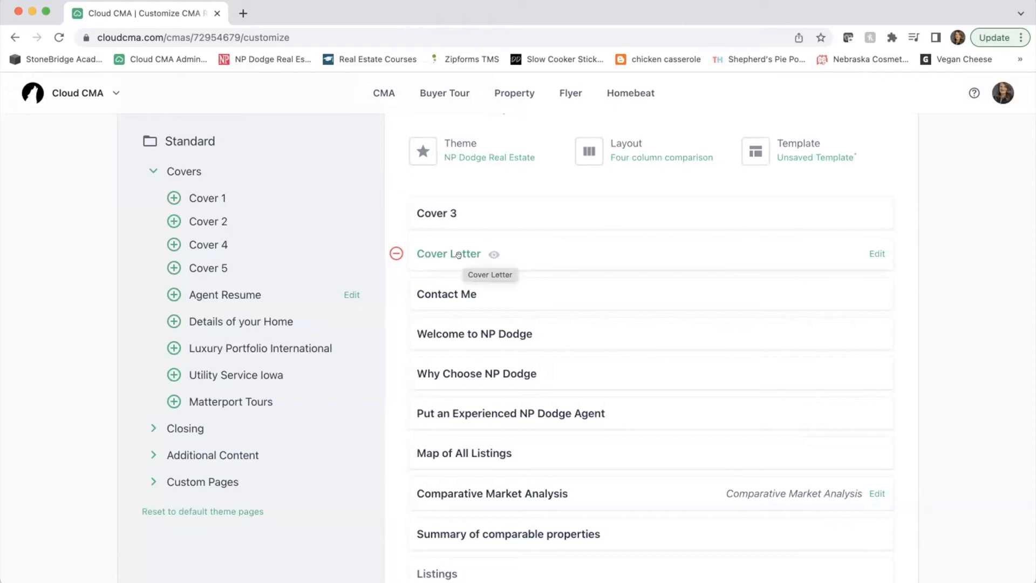
pyautogui.click(226, 290)
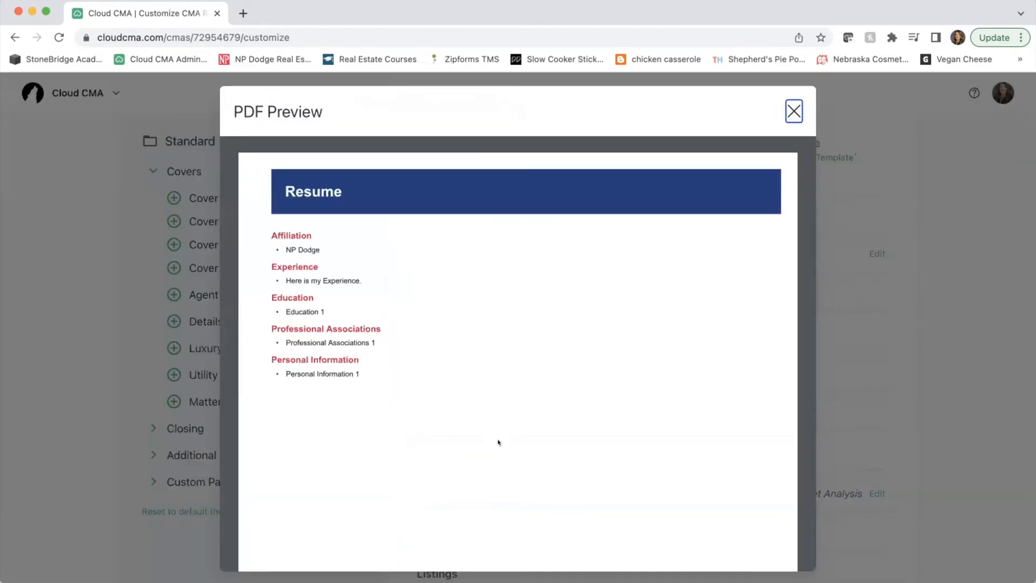
pyautogui.scroll(-5, 498, 442)
pyautogui.scroll(5, 497, 441)
pyautogui.click(793, 111)
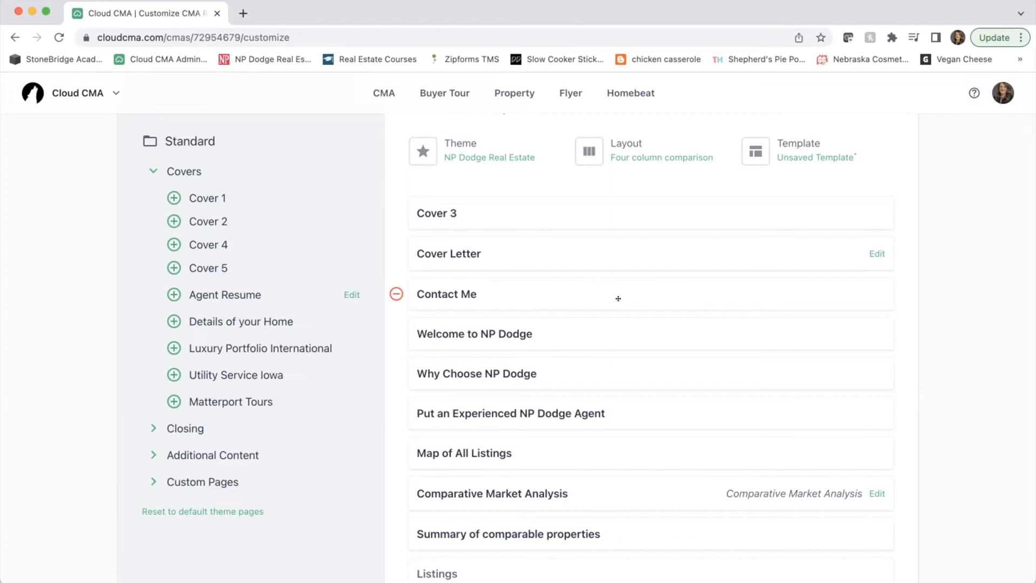
pyautogui.scroll(-3, 216, 364)
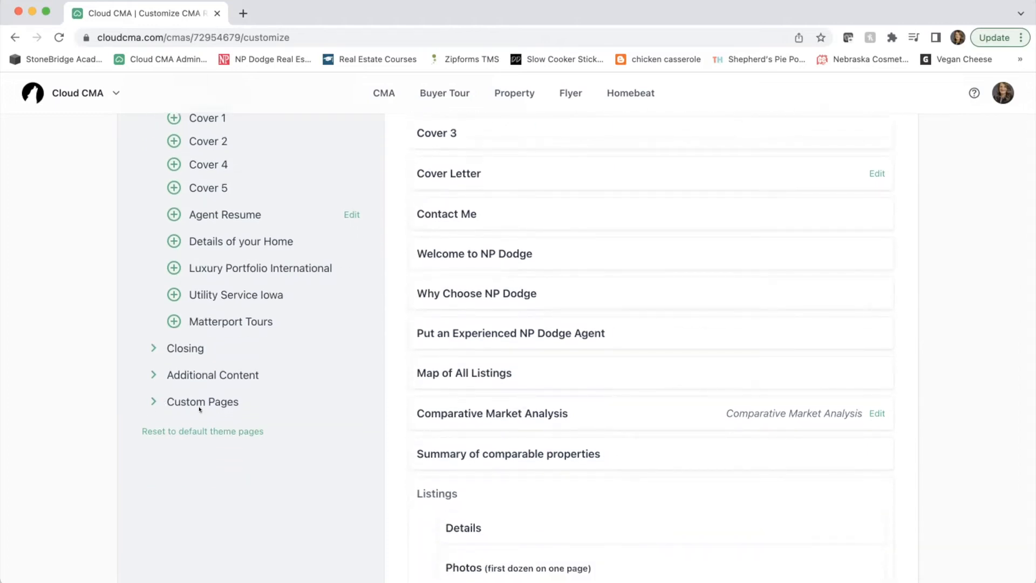
# - Preview the About me and My Custom Page custom pages, then add My Custom Page to the report
pyautogui.click(196, 400)
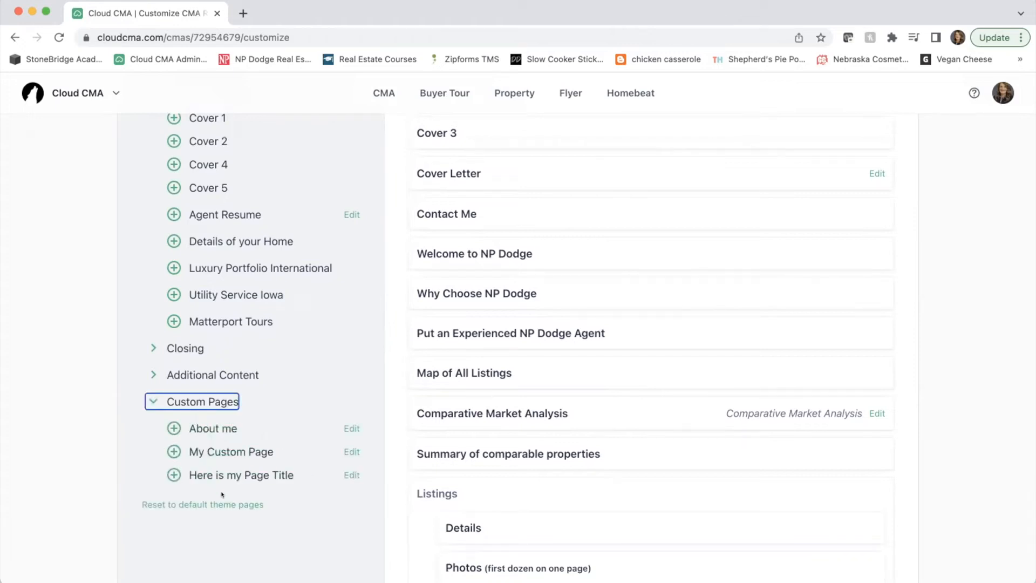
pyautogui.click(206, 427)
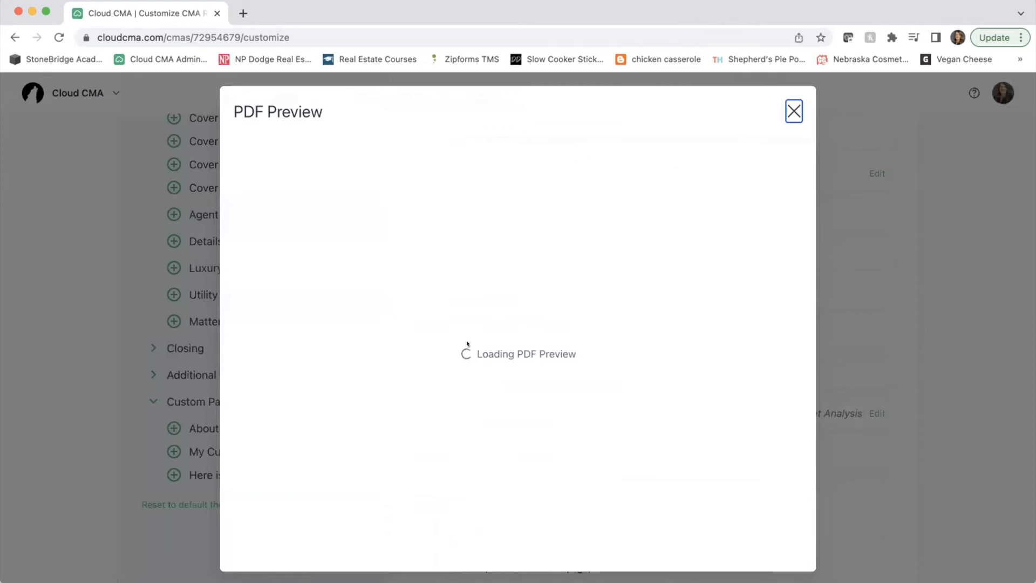
pyautogui.scroll(-1, 467, 344)
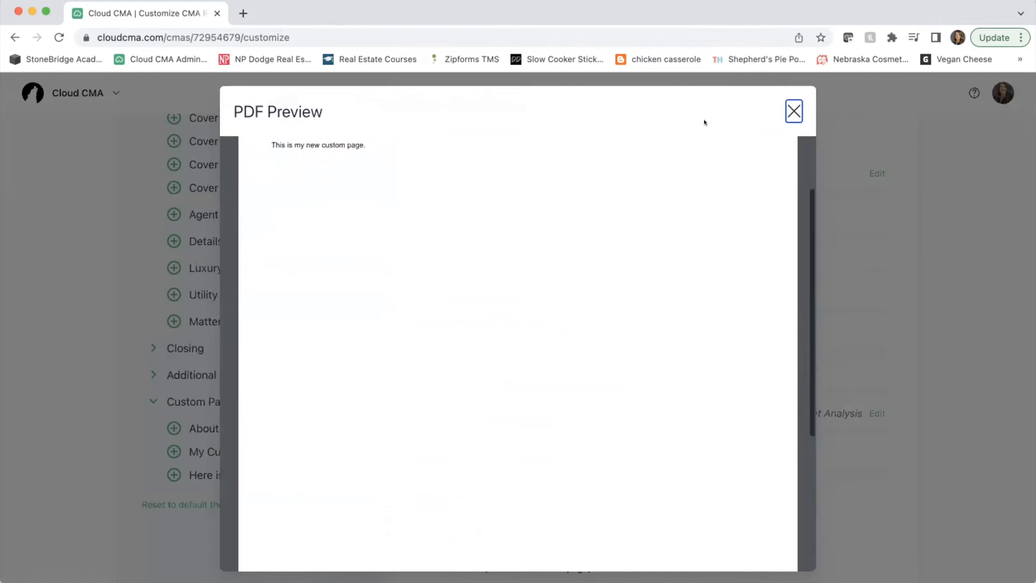
pyautogui.click(794, 112)
pyautogui.click(232, 452)
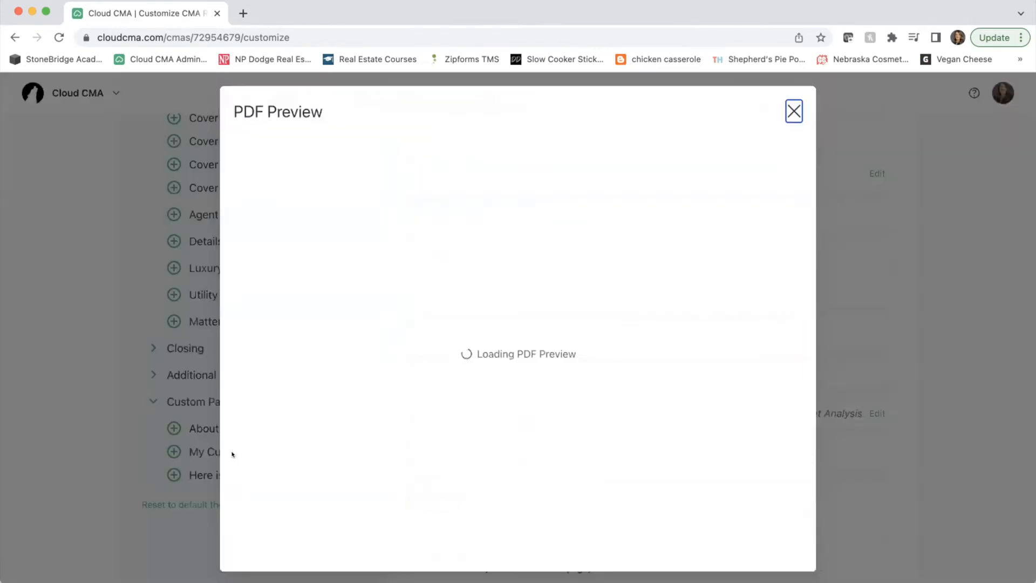
pyautogui.scroll(-5, 495, 352)
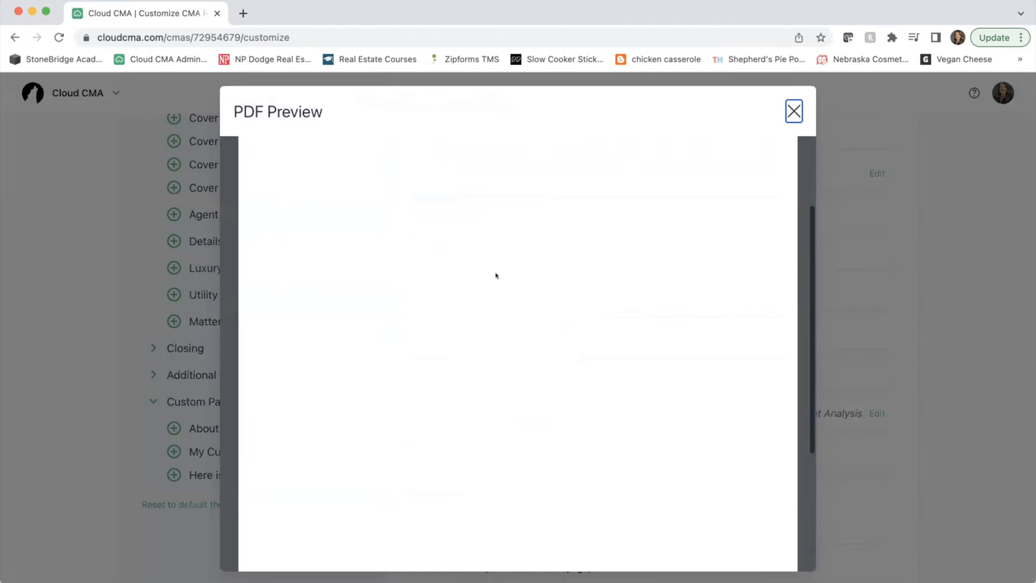
pyautogui.scroll(5, 496, 275)
pyautogui.click(783, 98)
pyautogui.click(793, 111)
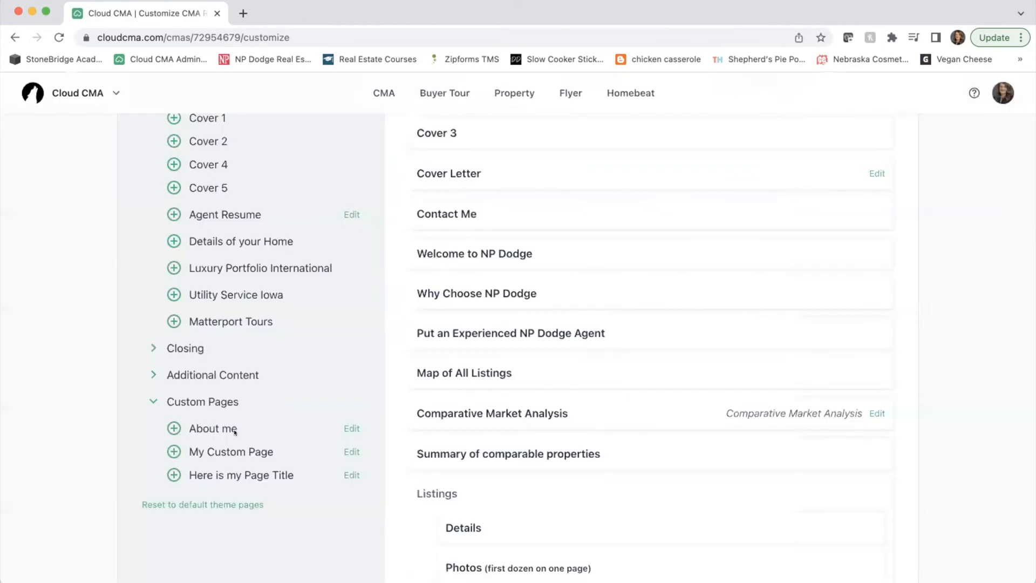
pyautogui.click(173, 451)
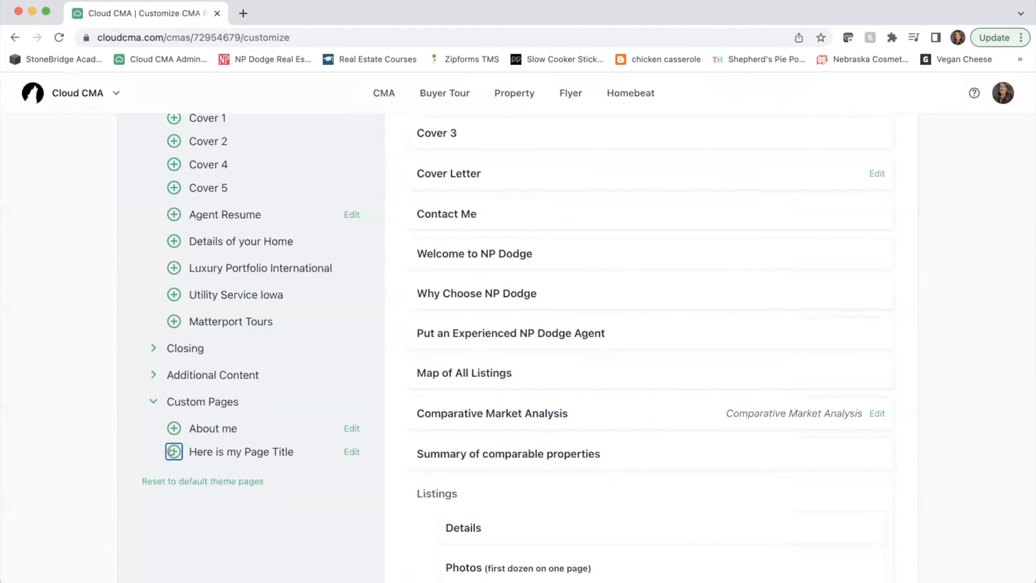
# - Drag Preparing Your Home to Attract Buyers above Pricing Your Home
pyautogui.scroll(4, 543, 352)
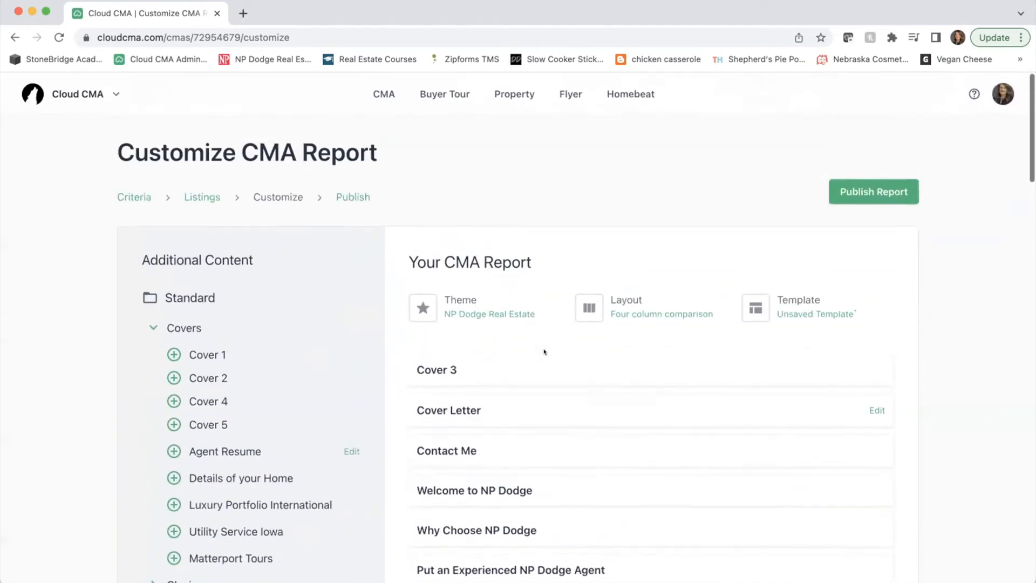
pyautogui.scroll(-2, 543, 345)
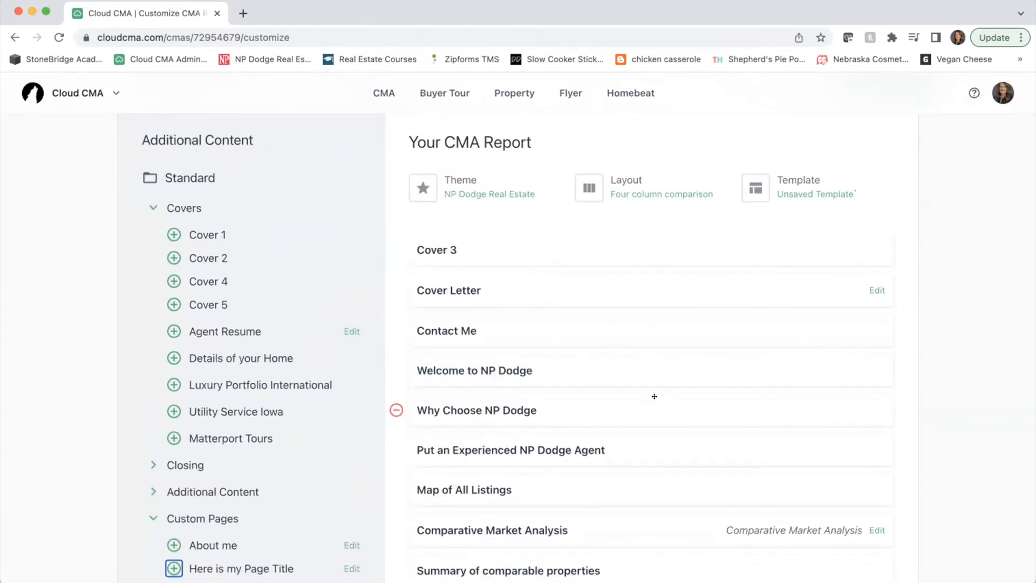
pyautogui.scroll(-15, 654, 396)
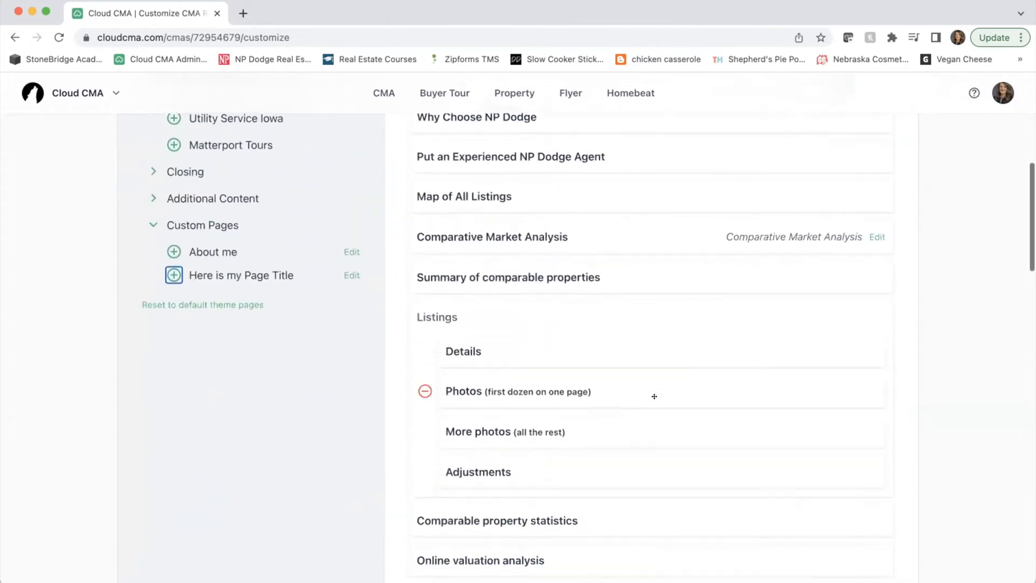
pyautogui.scroll(-2, 654, 396)
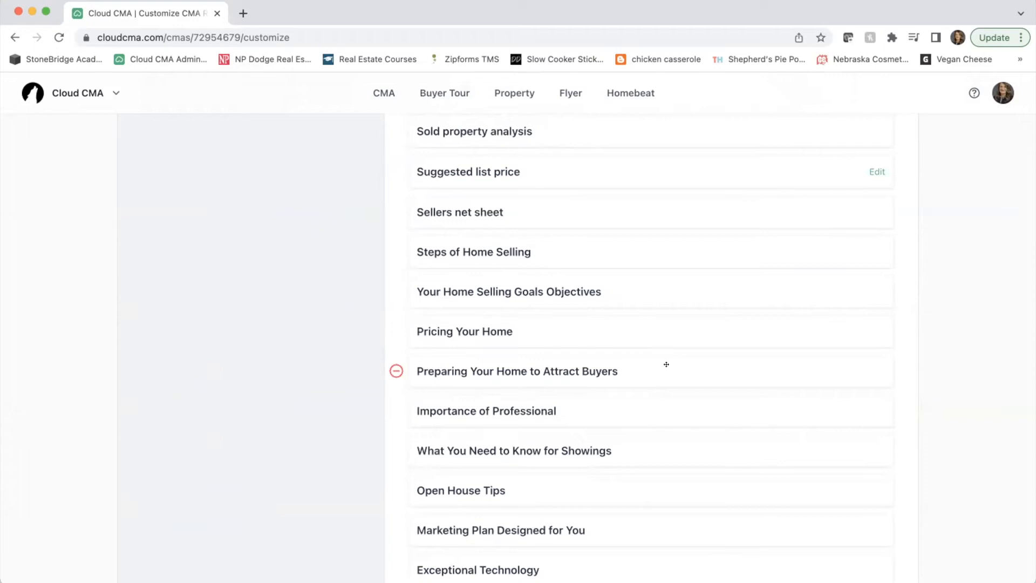
pyautogui.moveTo(665, 364); pyautogui.dragTo(663, 308)
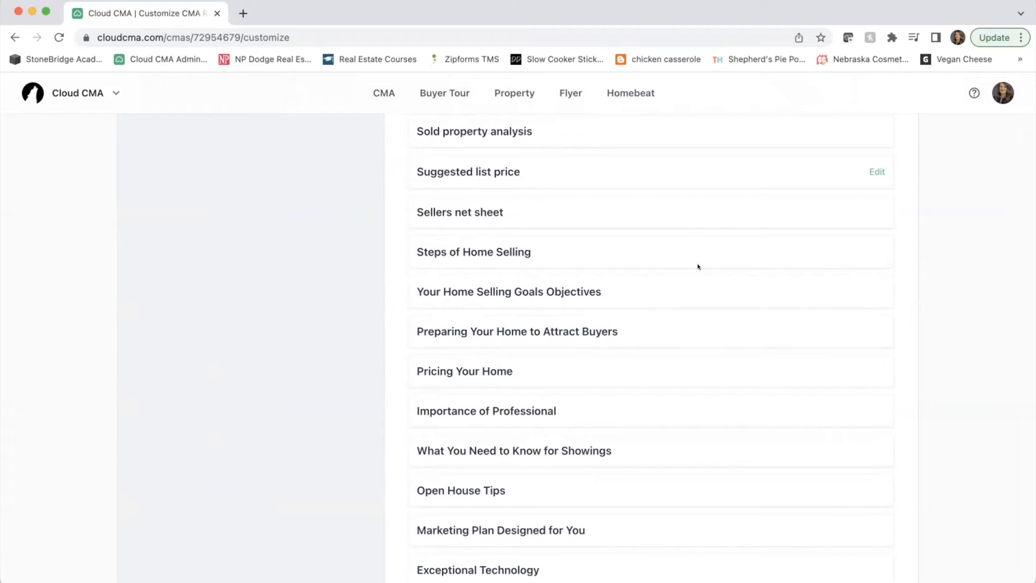
# - Scroll through the reordered report to confirm it ends with My Custom Page and the three PDFs
pyautogui.scroll(-10, 717, 508)
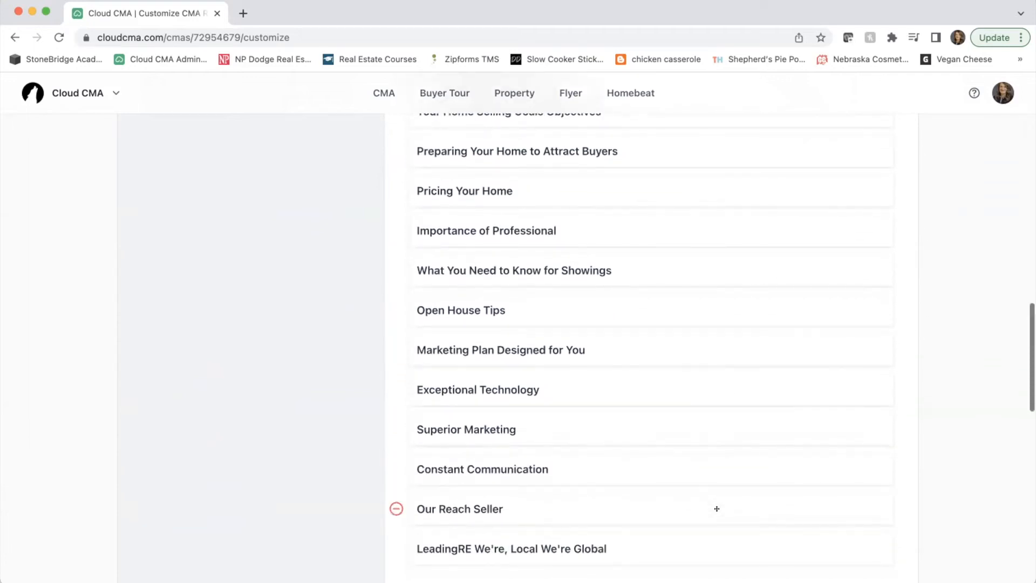
pyautogui.scroll(1, 716, 508)
pyautogui.scroll(-15, 716, 508)
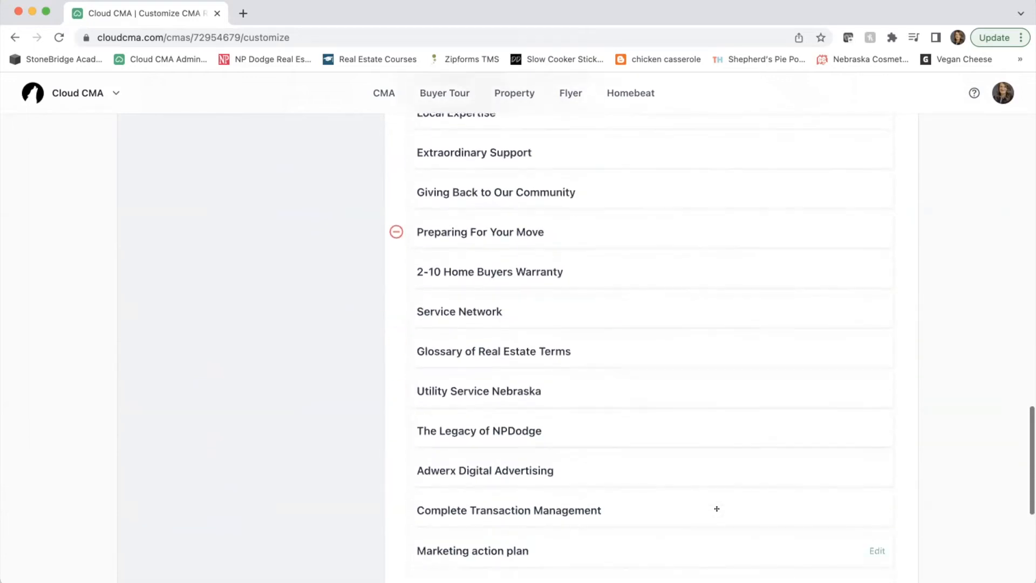
pyautogui.scroll(10, 717, 516)
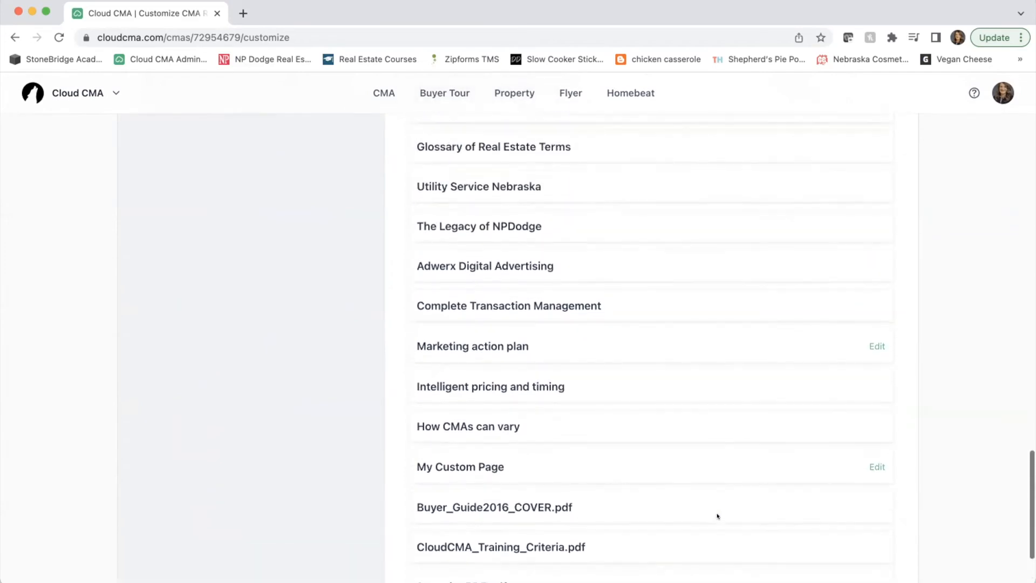
pyautogui.scroll(15, 717, 516)
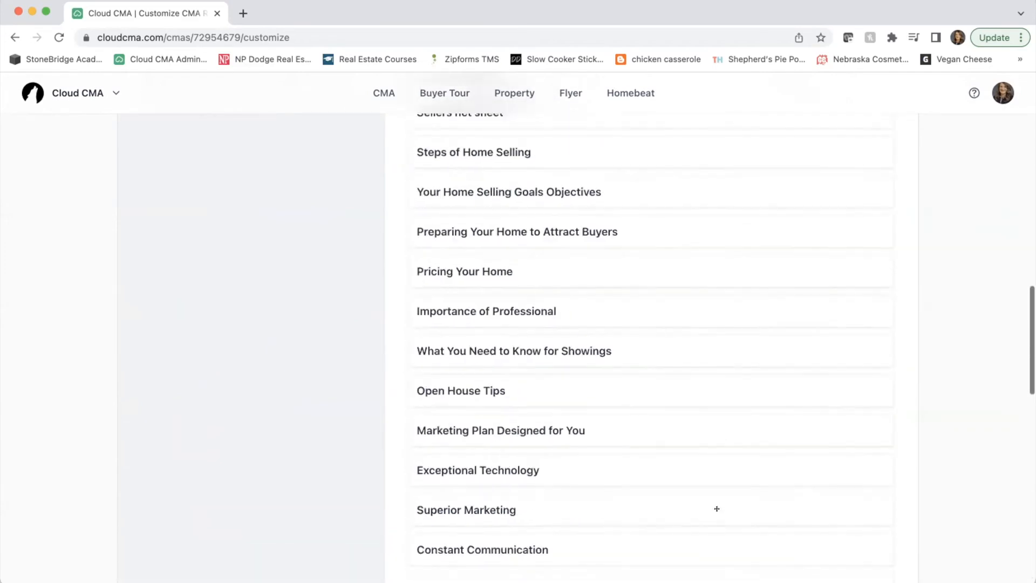
pyautogui.scroll(10, 716, 508)
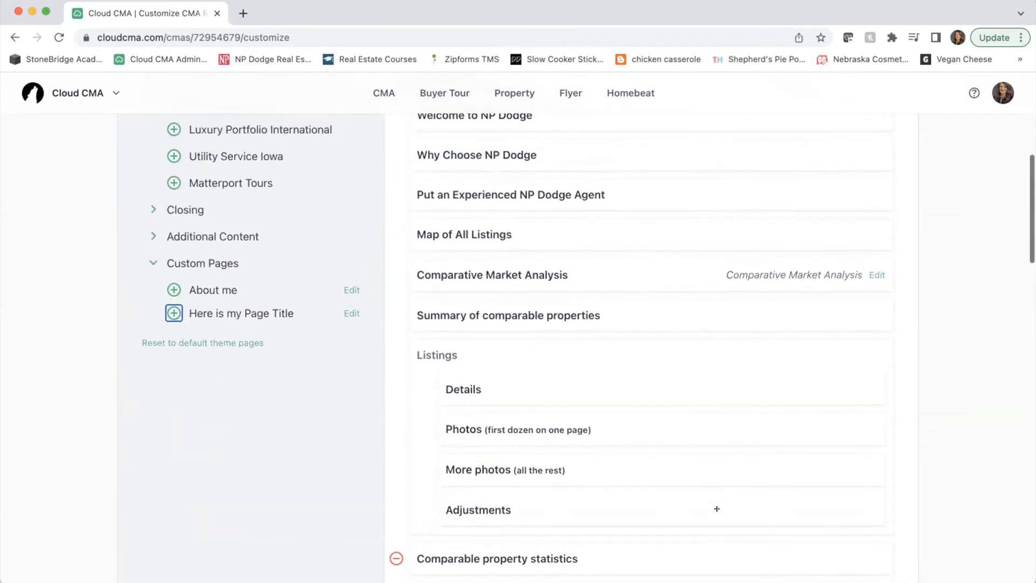
pyautogui.scroll(-3, 716, 508)
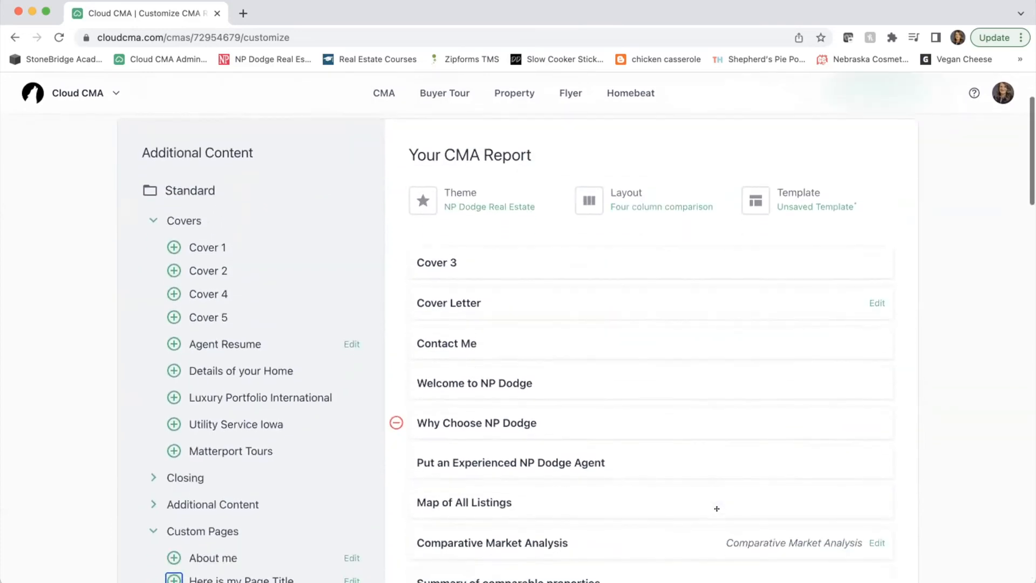
pyautogui.scroll(2, 716, 508)
pyautogui.scroll(1, 717, 508)
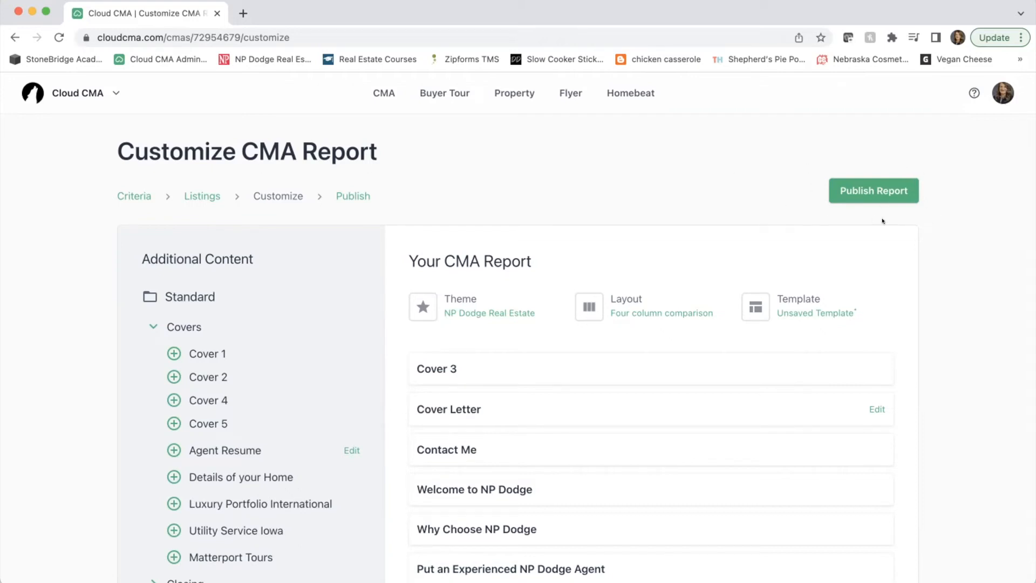
pyautogui.scroll(-20, 578, 353)
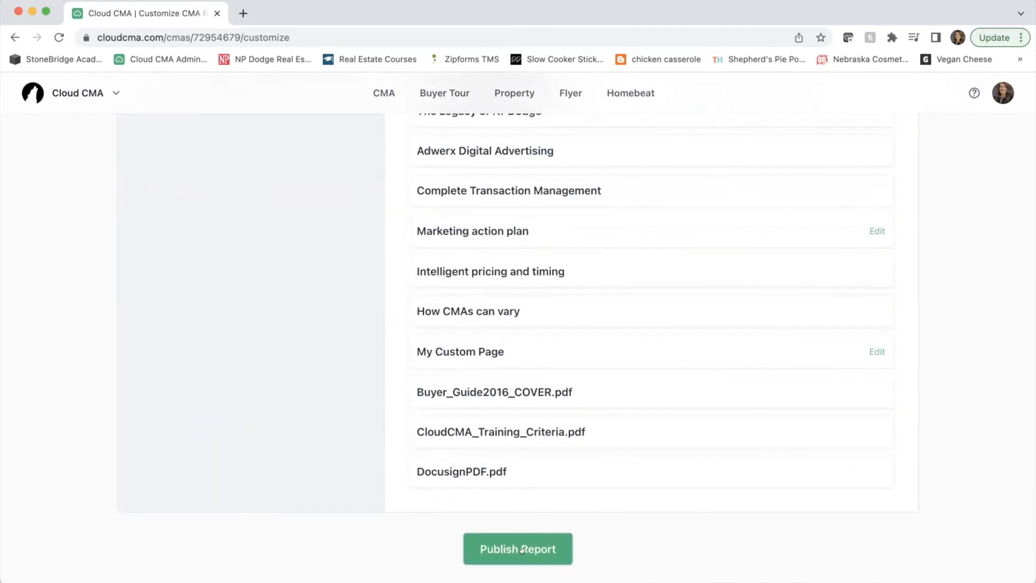
# - Publish the customized CMA report so its PDF and live versions become available
pyautogui.click(521, 550)
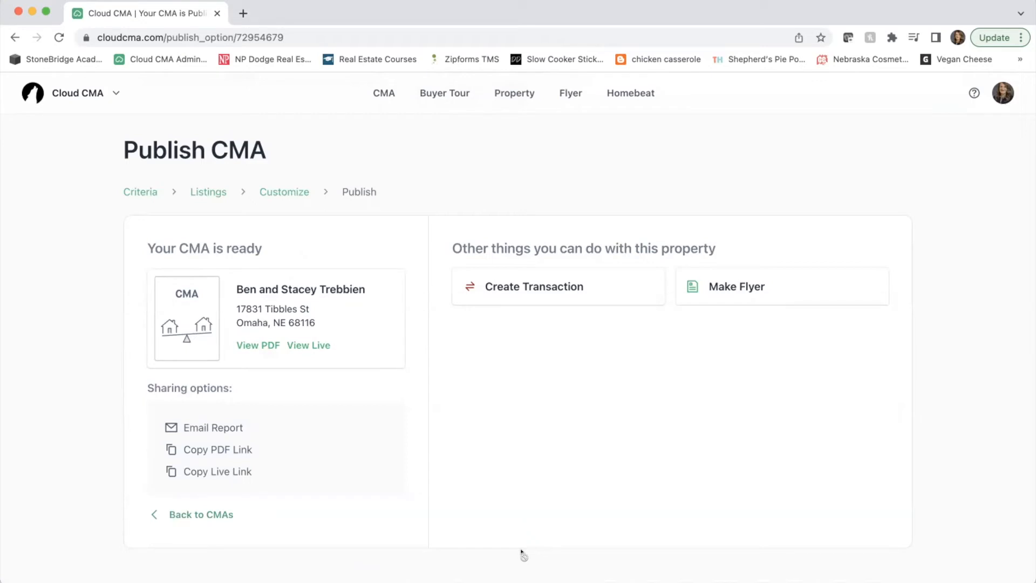
# - Open the 51-page report PDF and review its cover, cover letter and Contact Me page
pyautogui.click(257, 345)
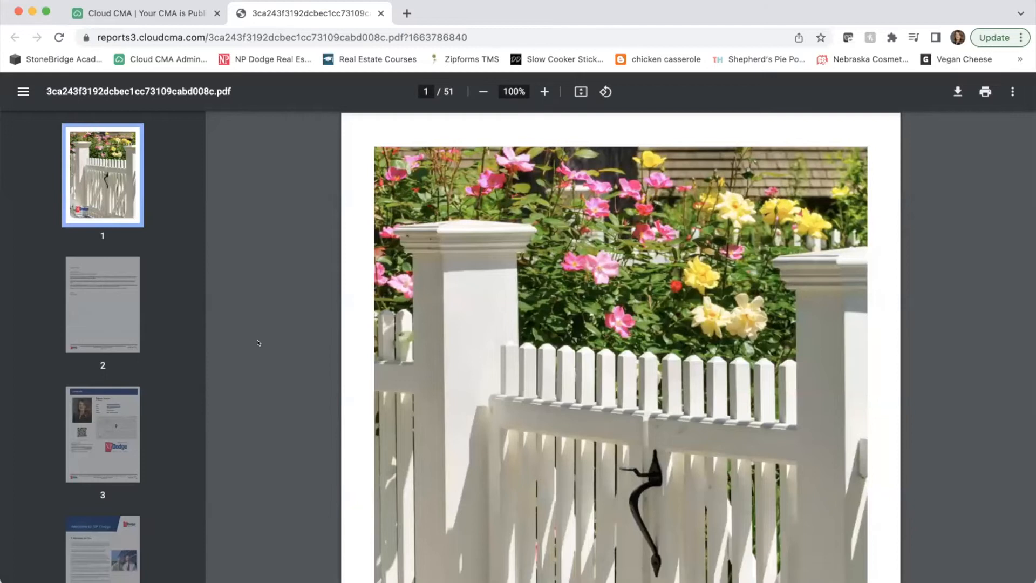
pyautogui.scroll(-10, 368, 374)
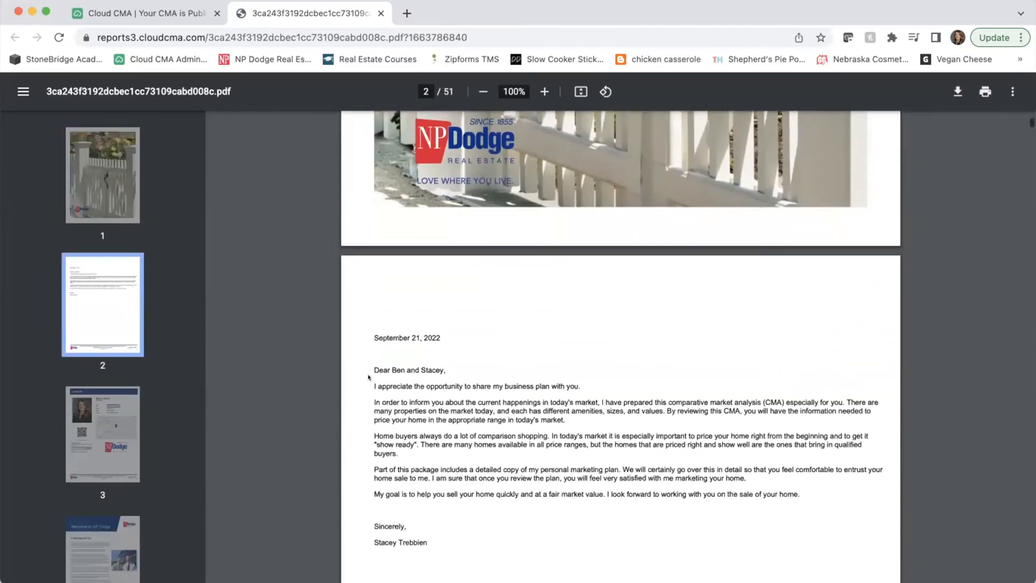
pyautogui.scroll(-5, 368, 376)
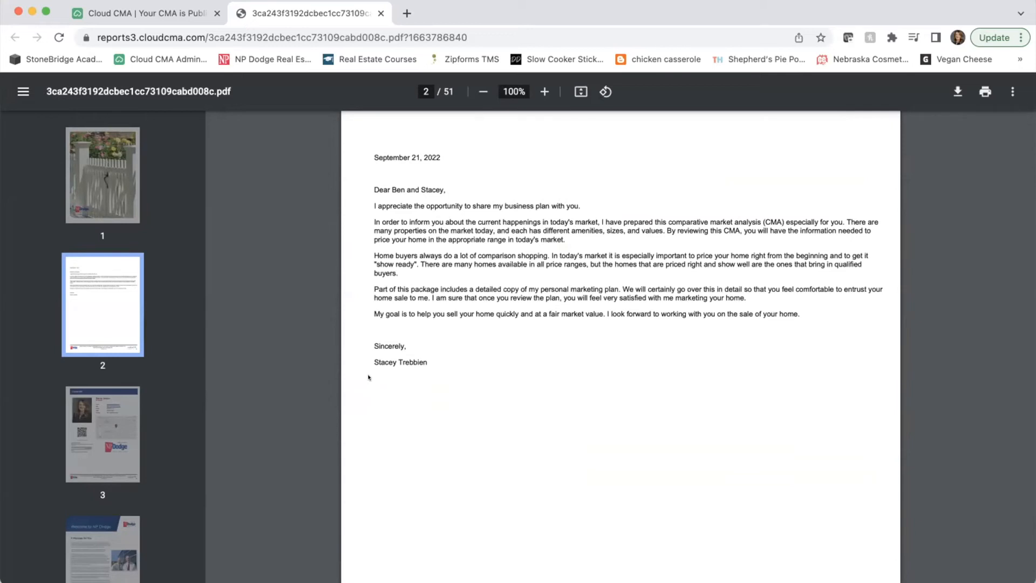
pyautogui.scroll(-15, 369, 376)
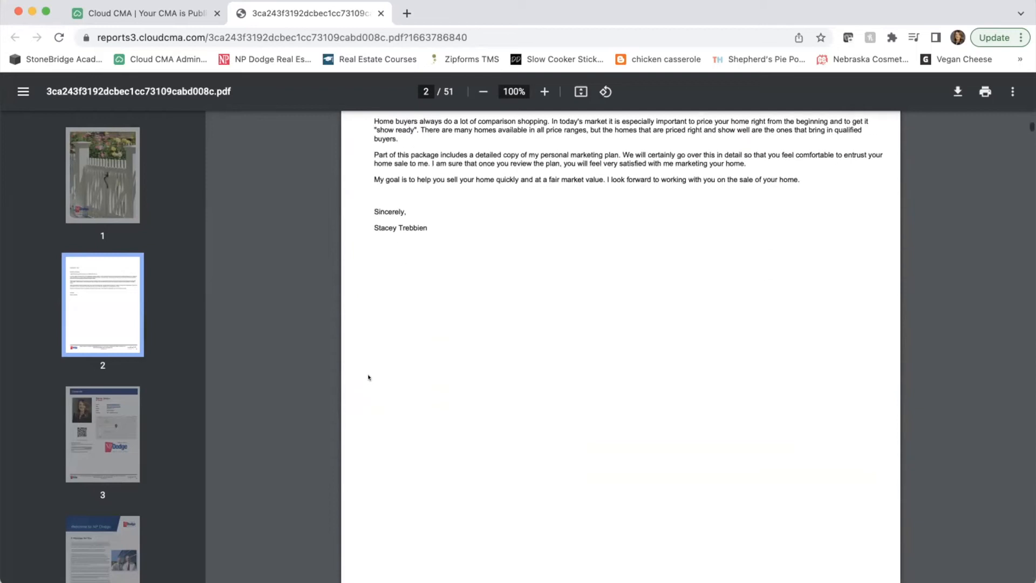
pyautogui.scroll(3, 368, 377)
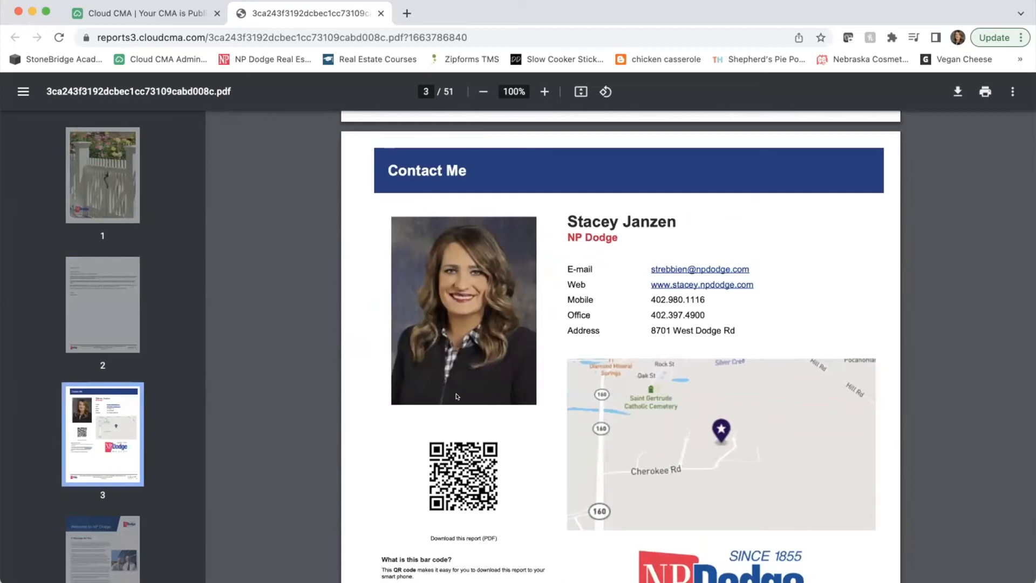
pyautogui.scroll(-3, 484, 409)
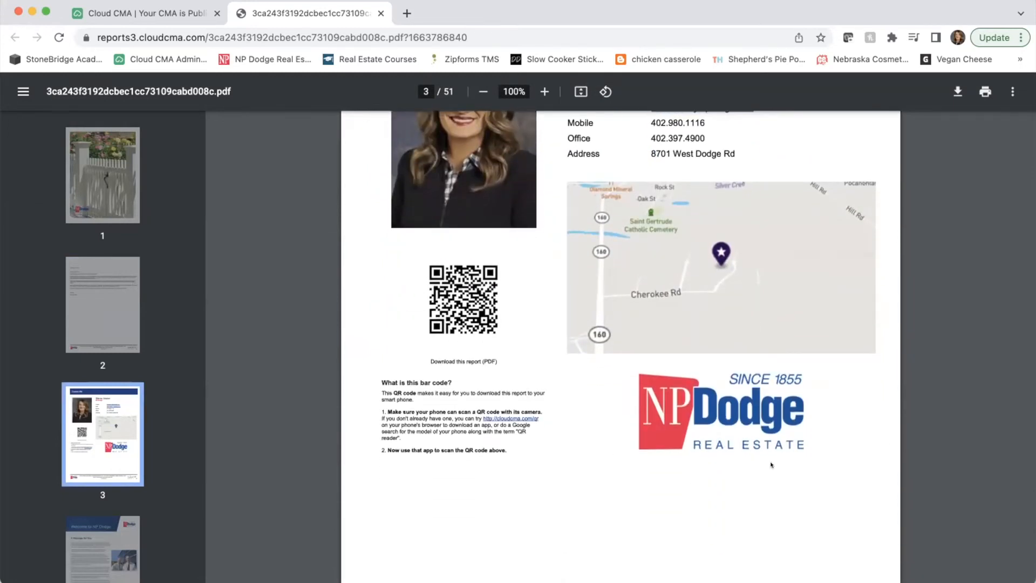
pyautogui.scroll(3, 598, 438)
pyautogui.scroll(1, 598, 438)
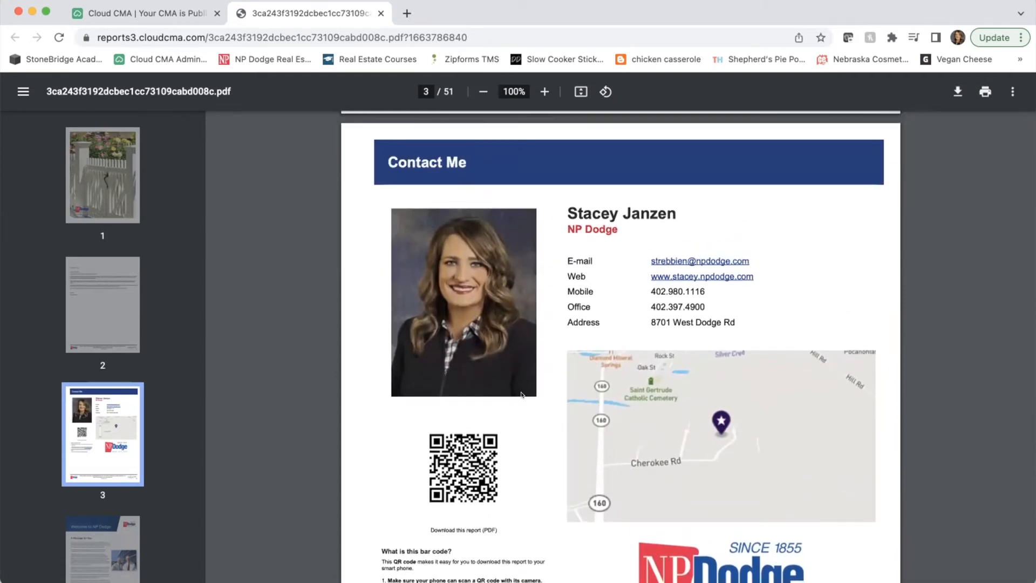
pyautogui.scroll(-6, 521, 394)
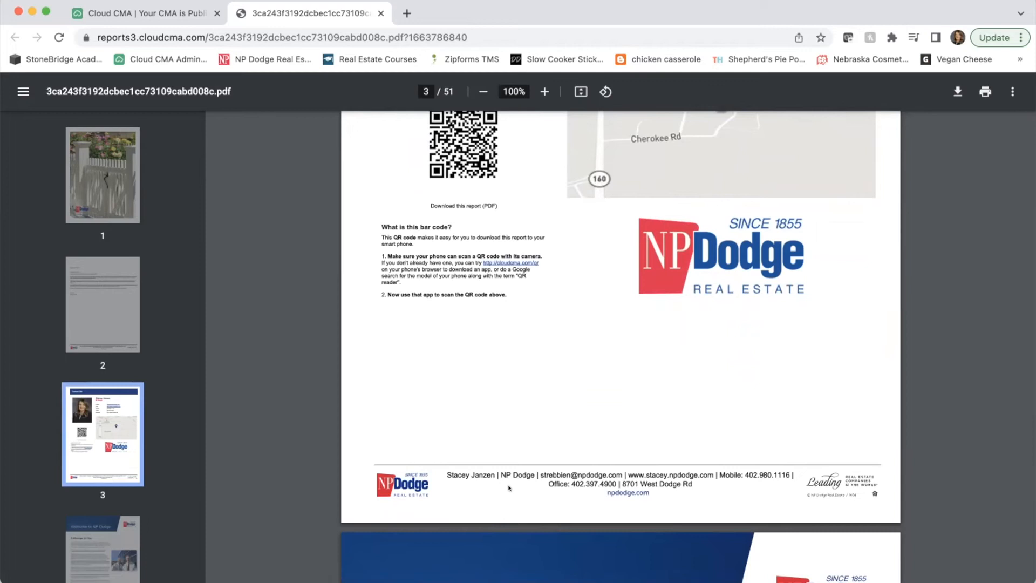
# - Scroll past the cover pages and jump to the Map Of All Listings on page 7
pyautogui.scroll(-1, 508, 488)
pyautogui.scroll(-6, 150, 461)
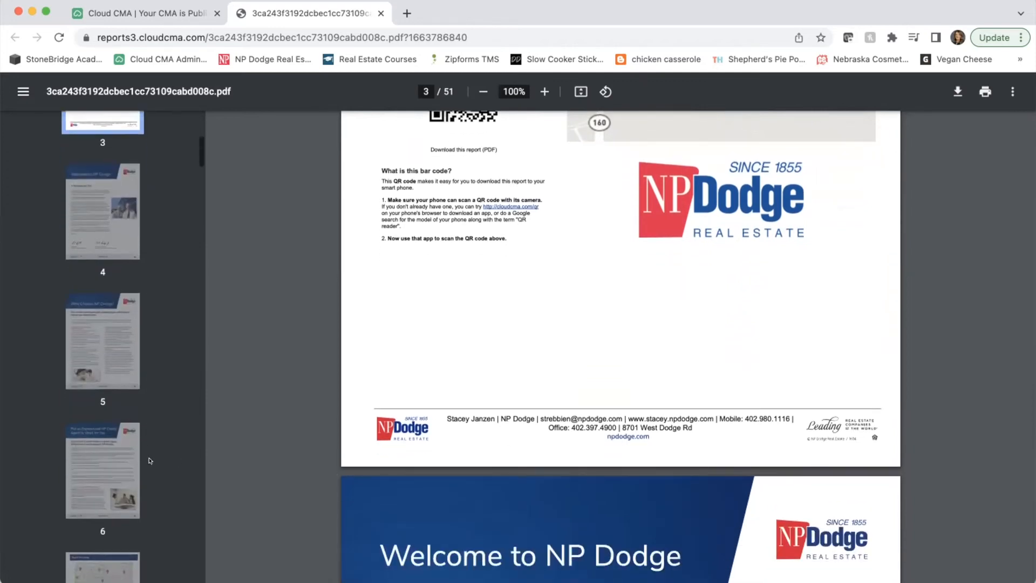
pyautogui.scroll(-5, 150, 460)
pyautogui.click(132, 329)
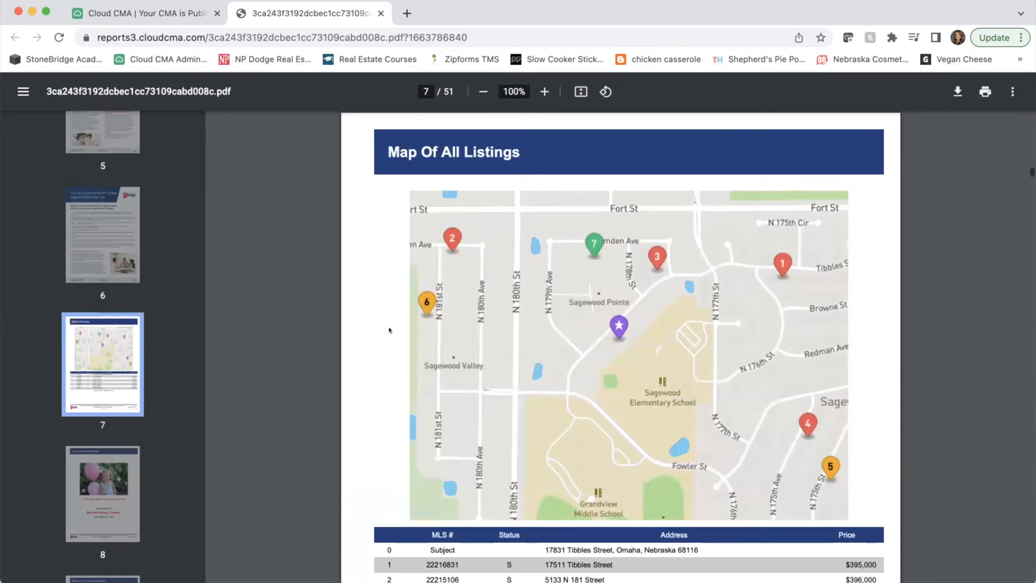
# - Scroll through pages 7 and 8 to the Summary Of Comparable Properties on page 9
pyautogui.scroll(-3, 389, 330)
pyautogui.scroll(3, 389, 329)
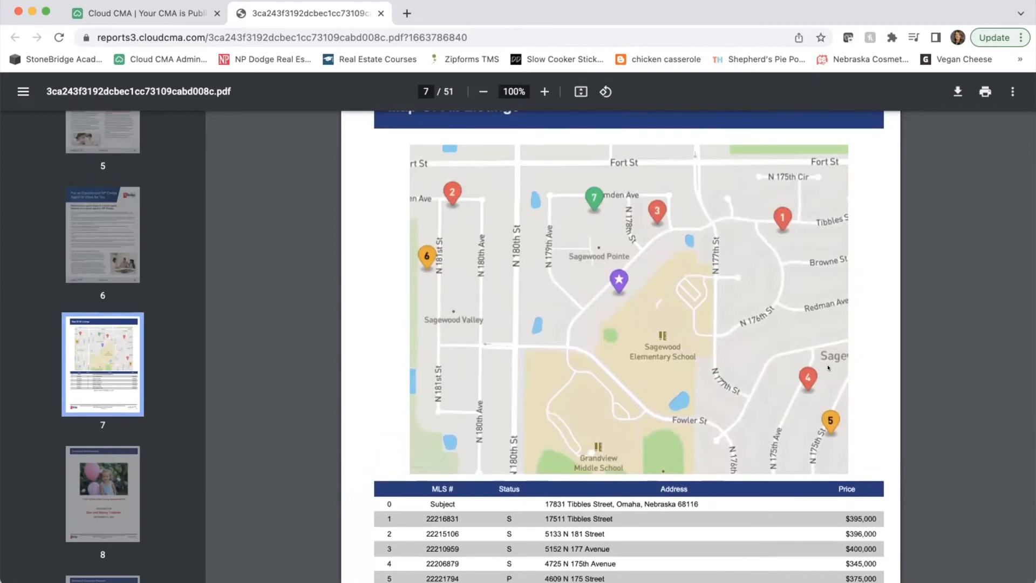
pyautogui.scroll(-4, 747, 397)
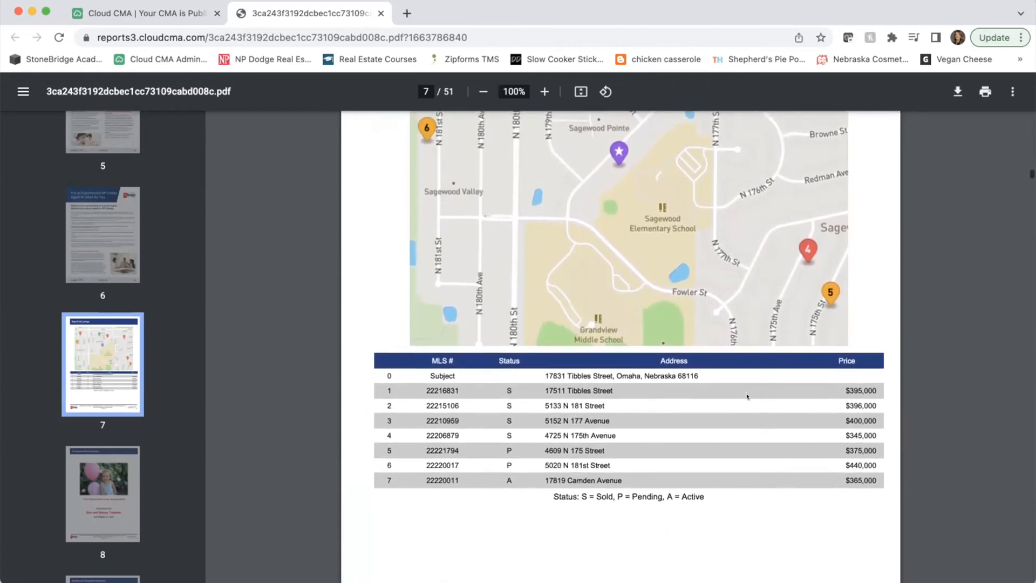
pyautogui.scroll(-7, 746, 396)
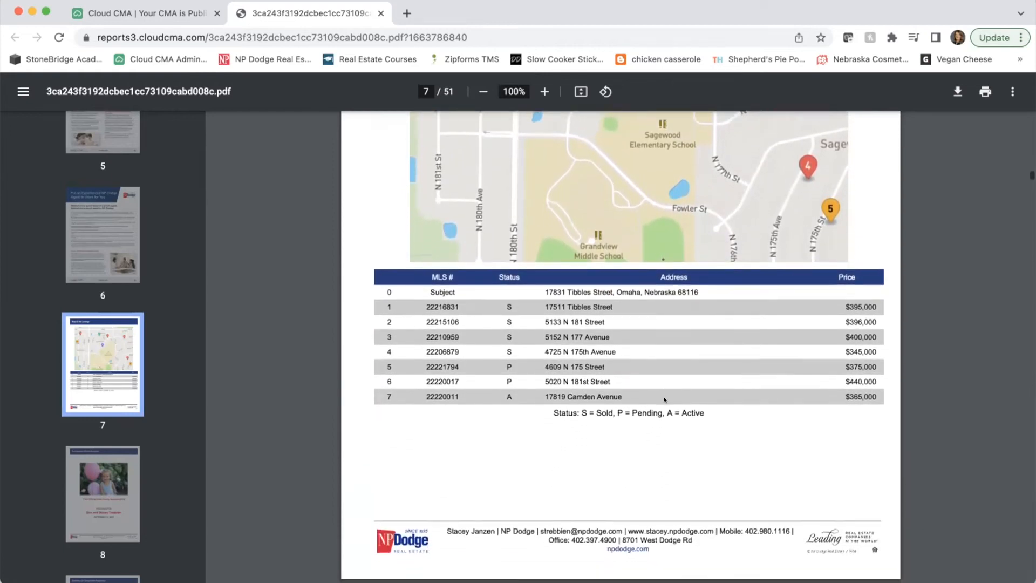
pyautogui.scroll(-2, 665, 399)
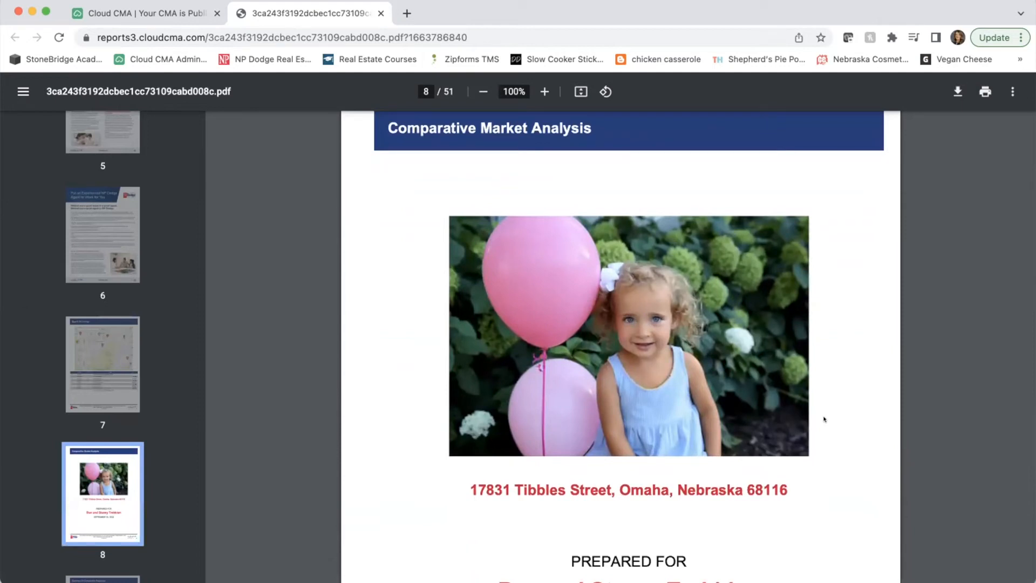
pyautogui.scroll(-1, 824, 419)
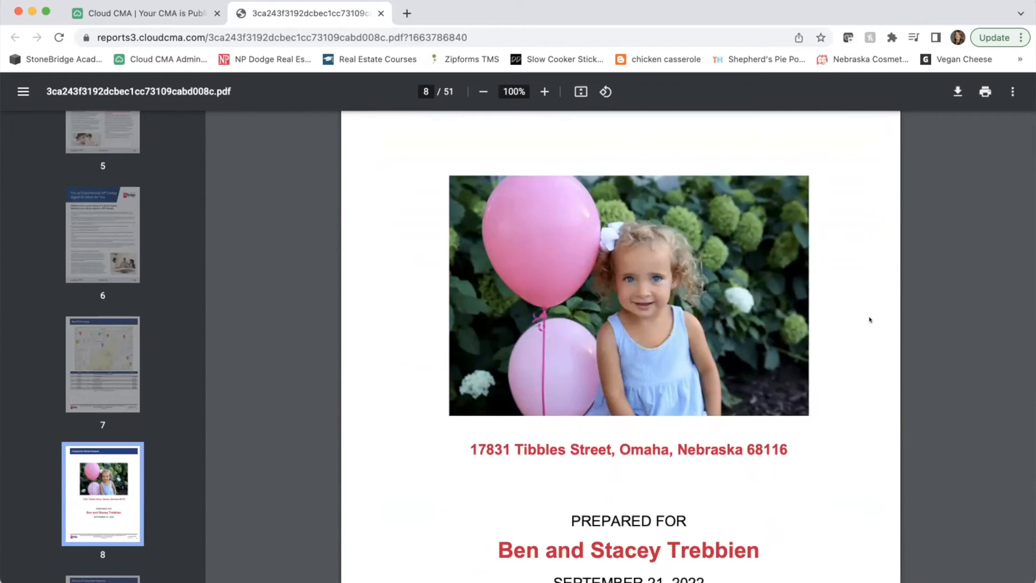
pyautogui.scroll(-2, 869, 318)
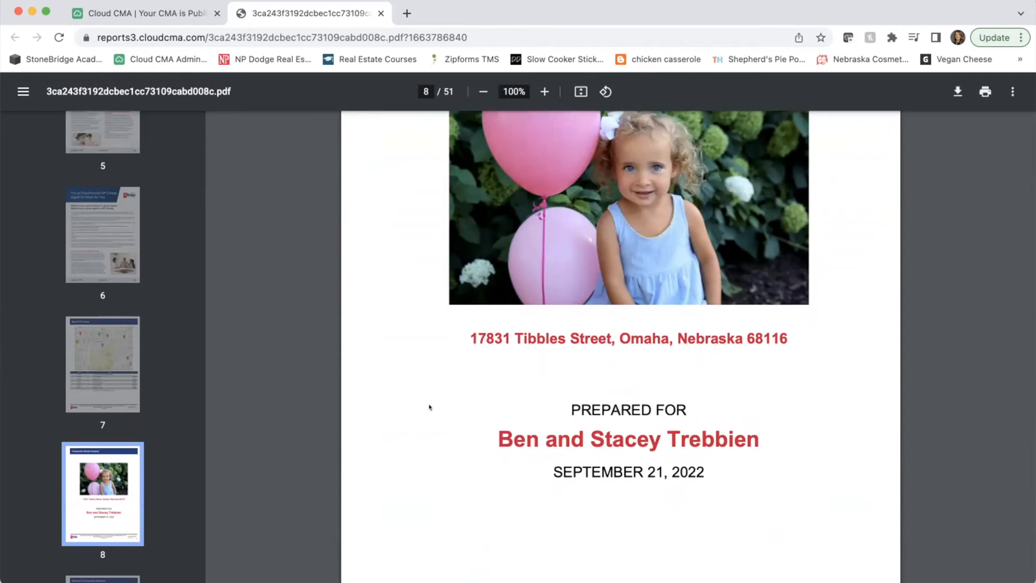
pyautogui.scroll(-8, 429, 407)
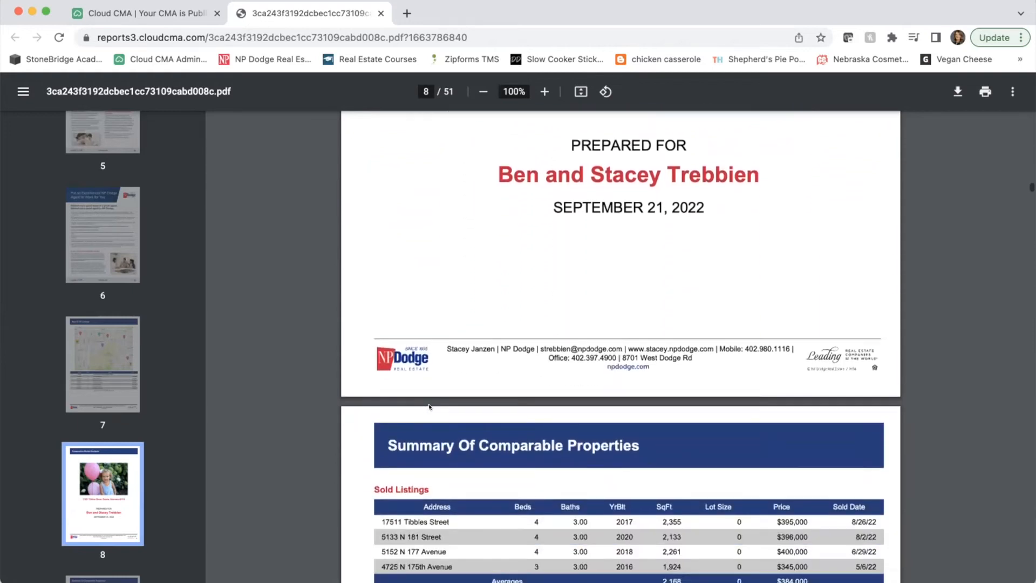
pyautogui.scroll(-4, 429, 406)
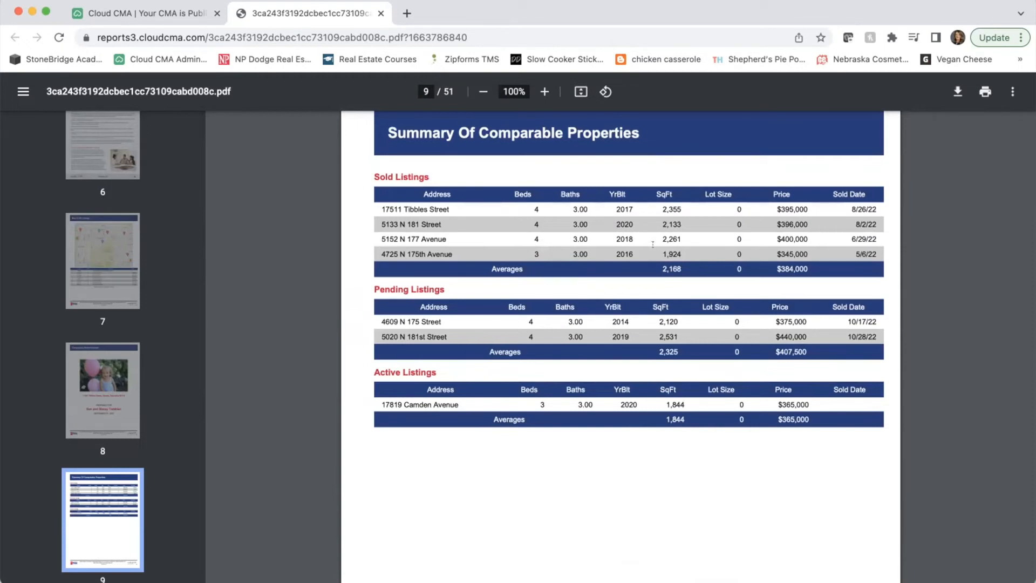
# - Scroll through the Comparable Properties pages that follow the summary
pyautogui.scroll(-5, 652, 244)
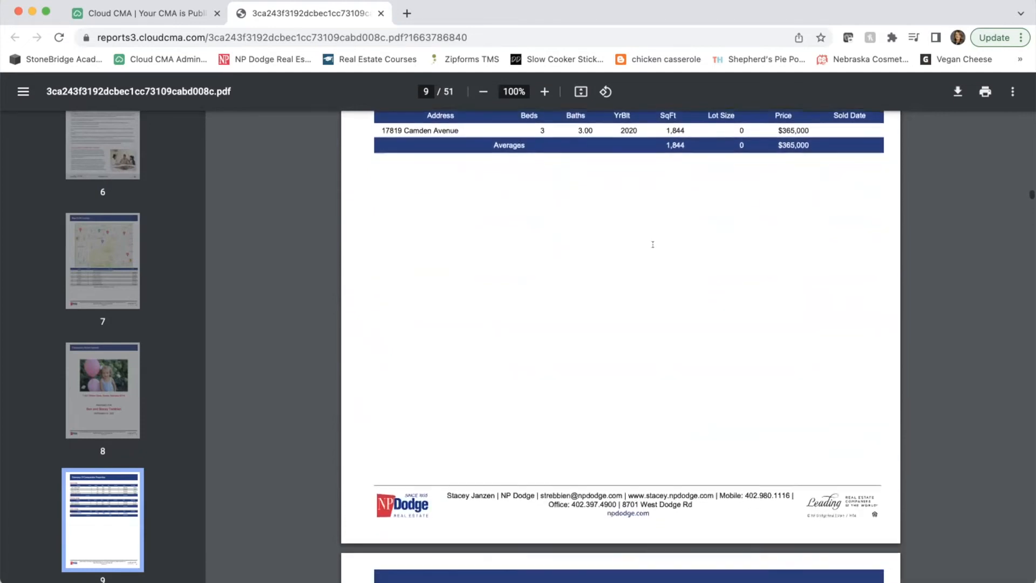
pyautogui.scroll(-8, 652, 244)
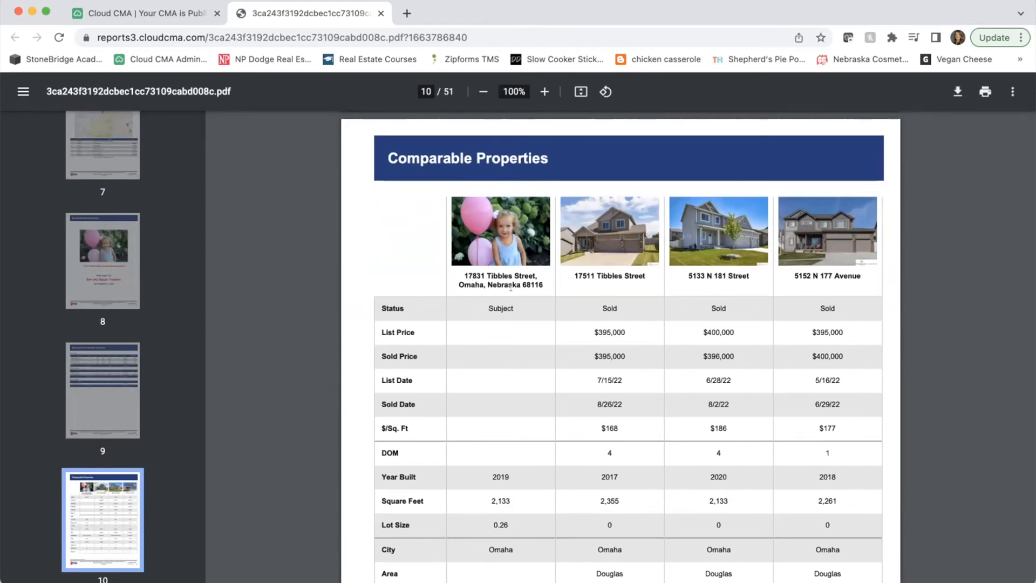
pyautogui.scroll(-1, 478, 362)
pyautogui.scroll(-5, 478, 362)
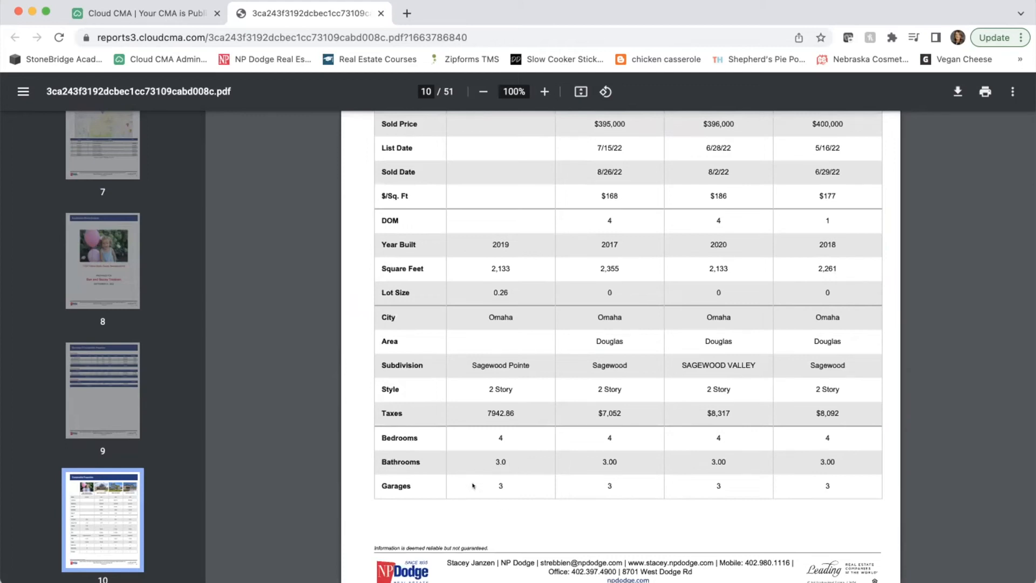
pyautogui.scroll(2, 528, 484)
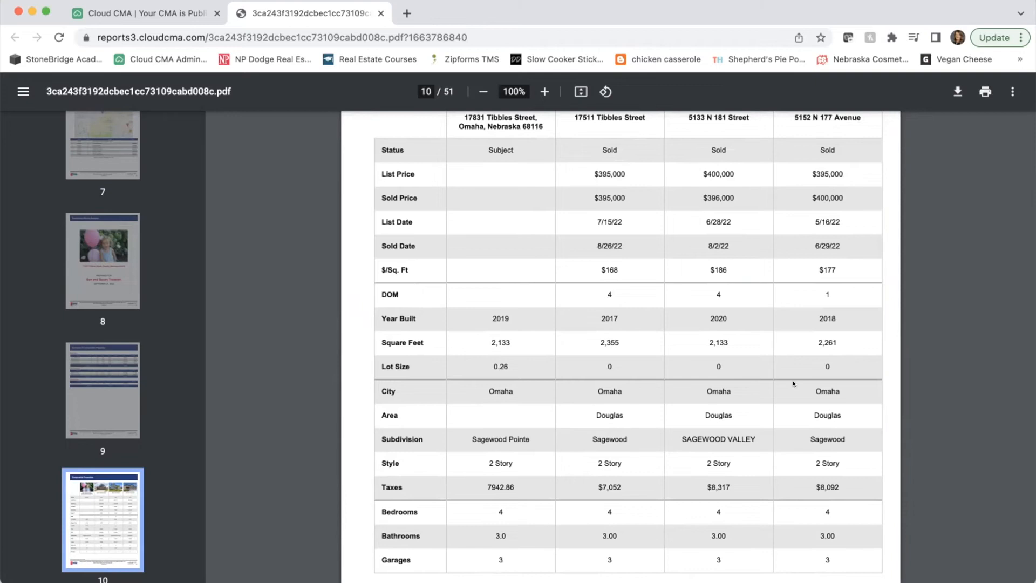
pyautogui.scroll(3, 793, 384)
# - Continue past the Comparable Property Statistics on page 13 to the Online Valuation Analysis on page 14
pyautogui.scroll(-1, 793, 384)
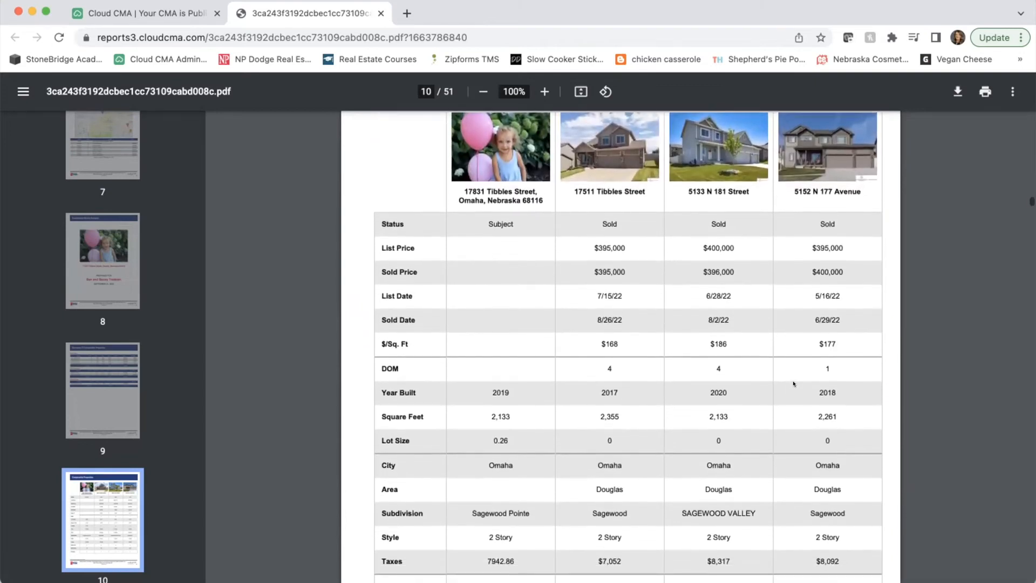
pyautogui.scroll(-10, 792, 383)
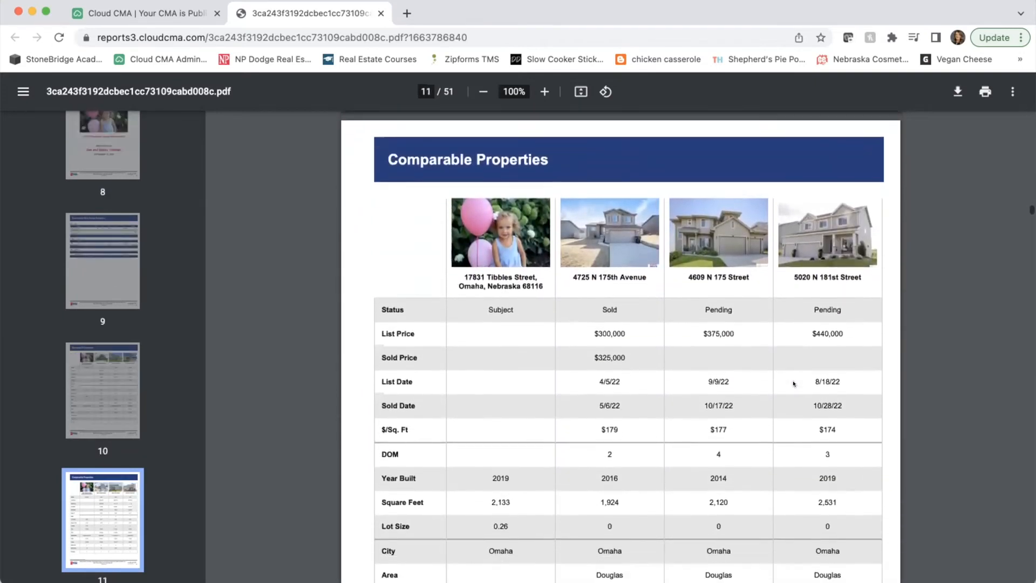
pyautogui.scroll(-2, 793, 384)
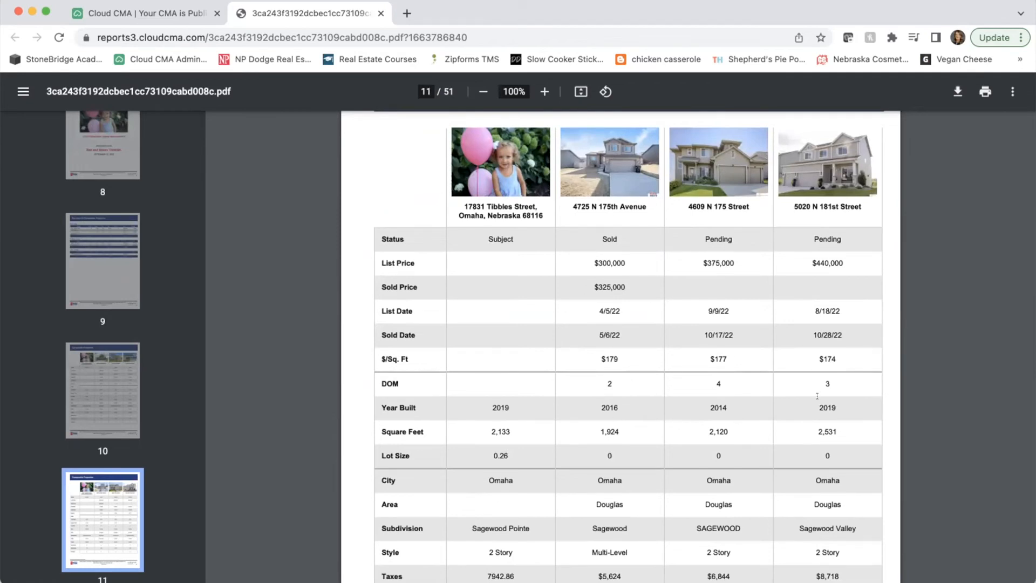
pyautogui.scroll(-4, 816, 395)
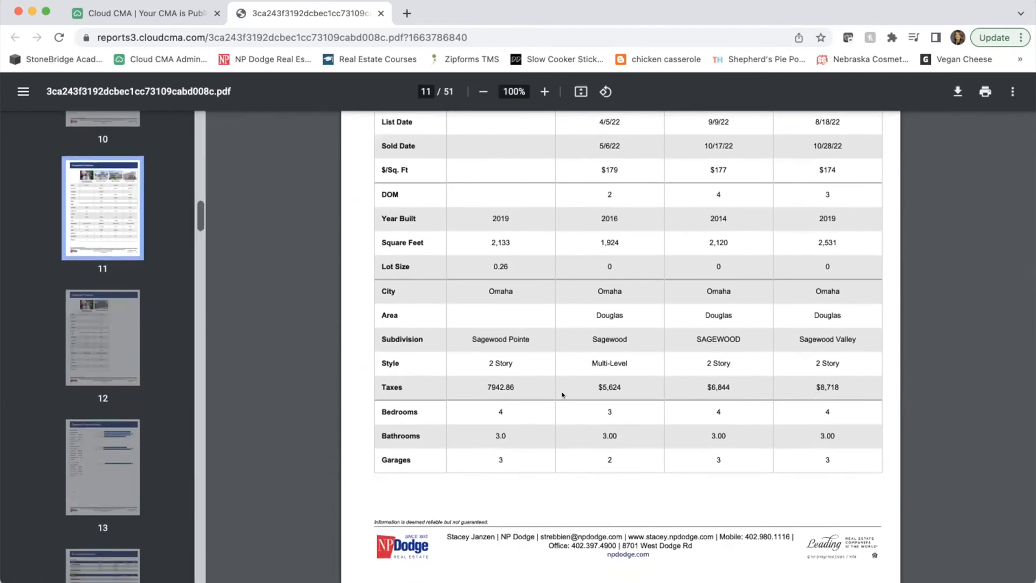
pyautogui.scroll(-10, 562, 395)
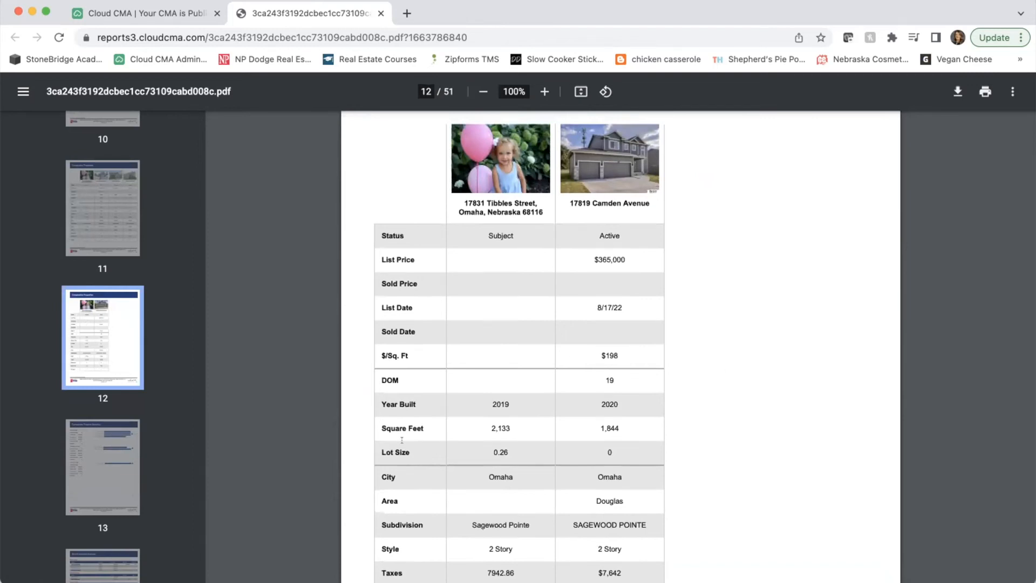
pyautogui.scroll(-15, 402, 440)
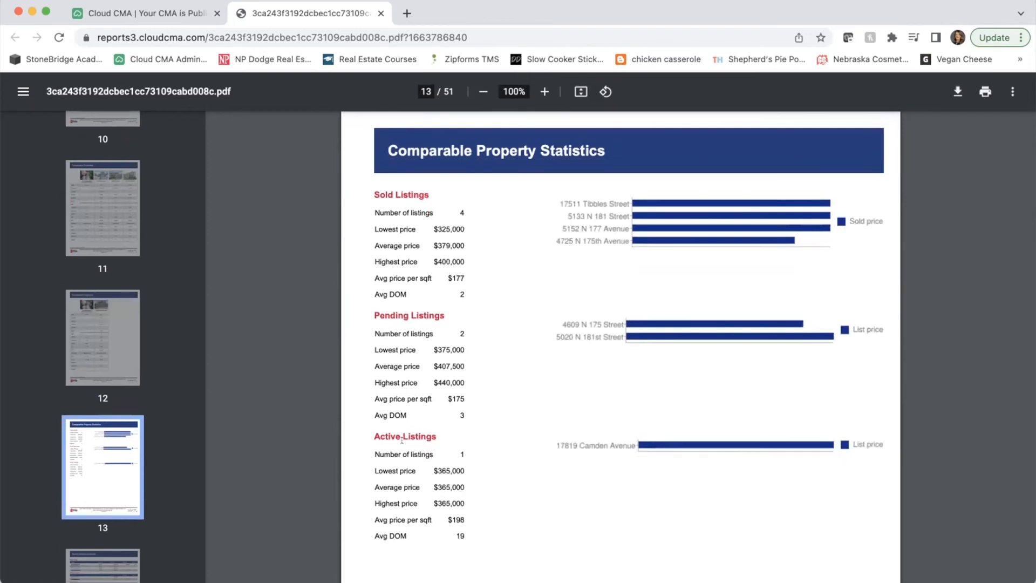
pyautogui.scroll(-12, 402, 440)
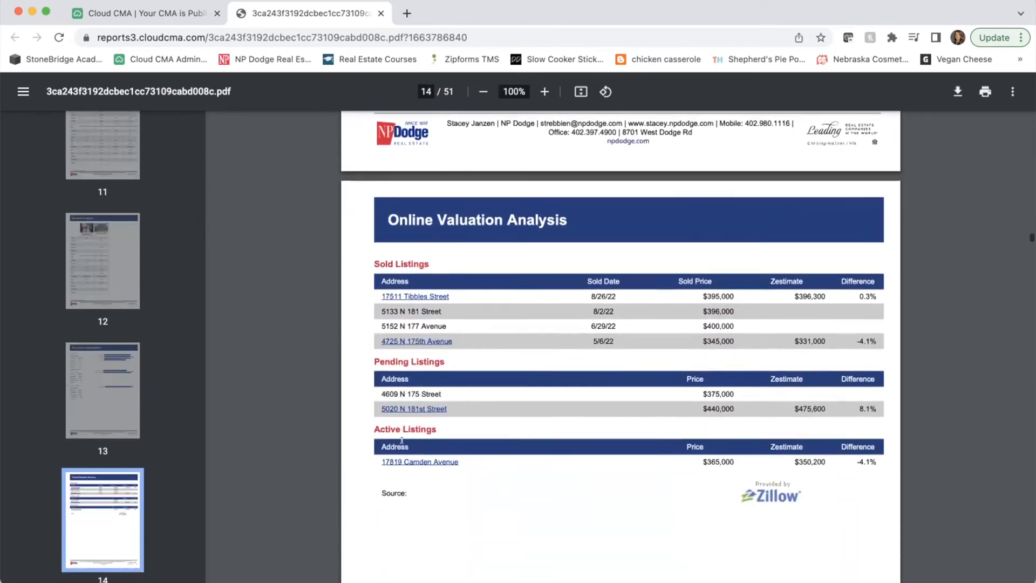
pyautogui.scroll(-2, 402, 440)
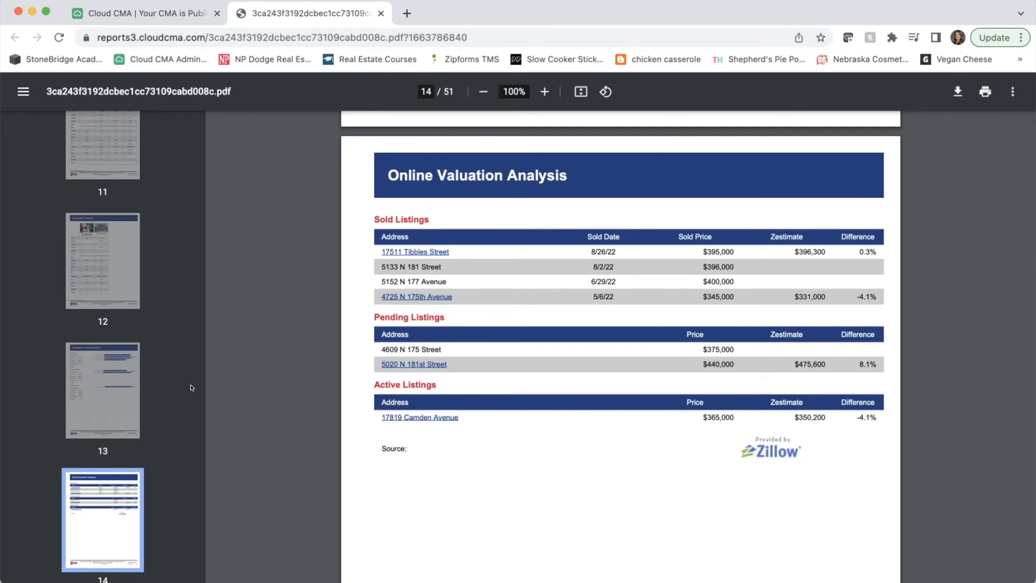
# - Scroll the report forward to page 19, Pricing Your Home in Today's Market
pyautogui.scroll(-6, 192, 387)
pyautogui.scroll(-15, 552, 421)
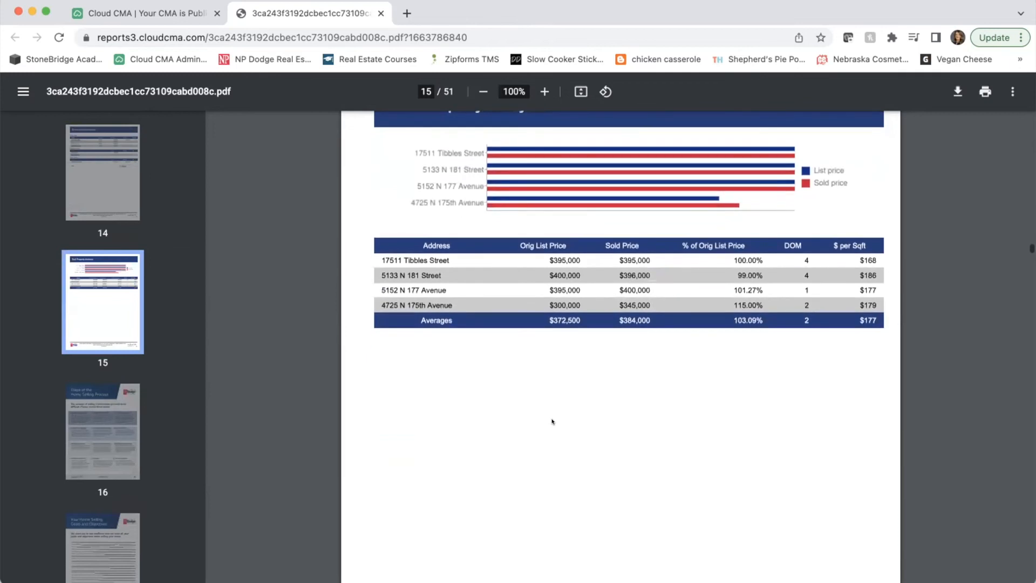
pyautogui.scroll(-10, 552, 421)
pyautogui.scroll(-1, 552, 421)
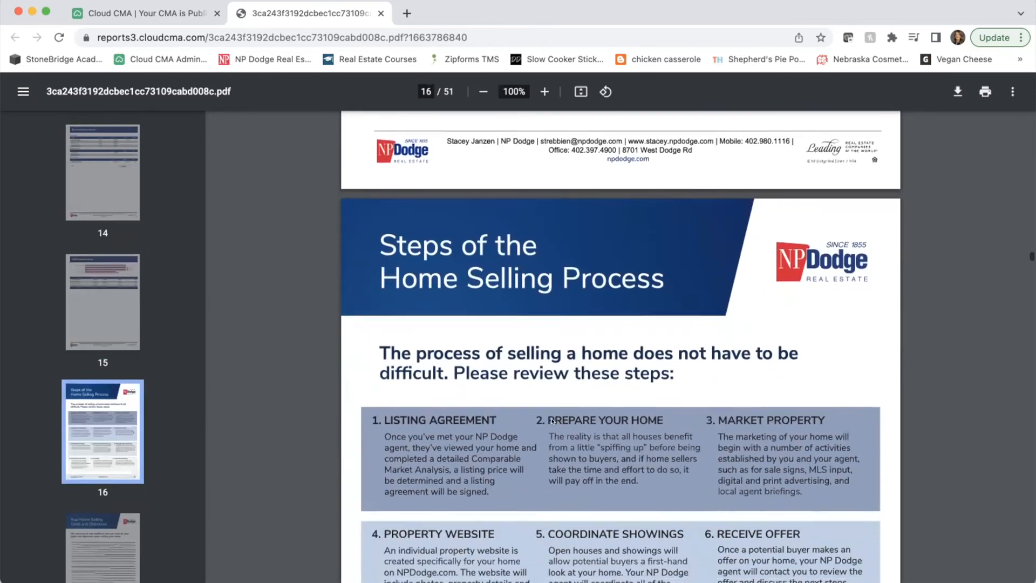
pyautogui.scroll(12, 552, 421)
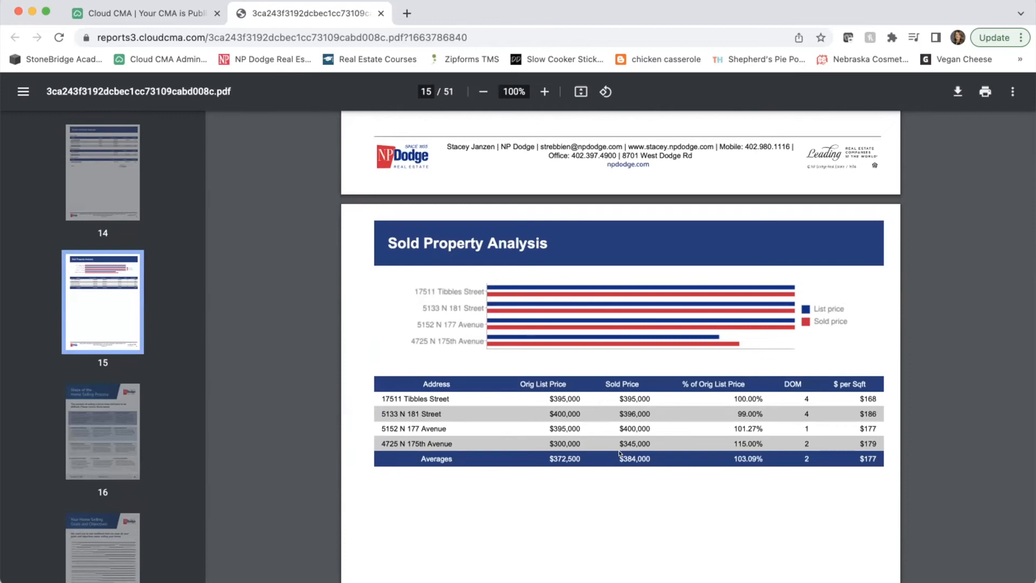
pyautogui.scroll(-15, 620, 453)
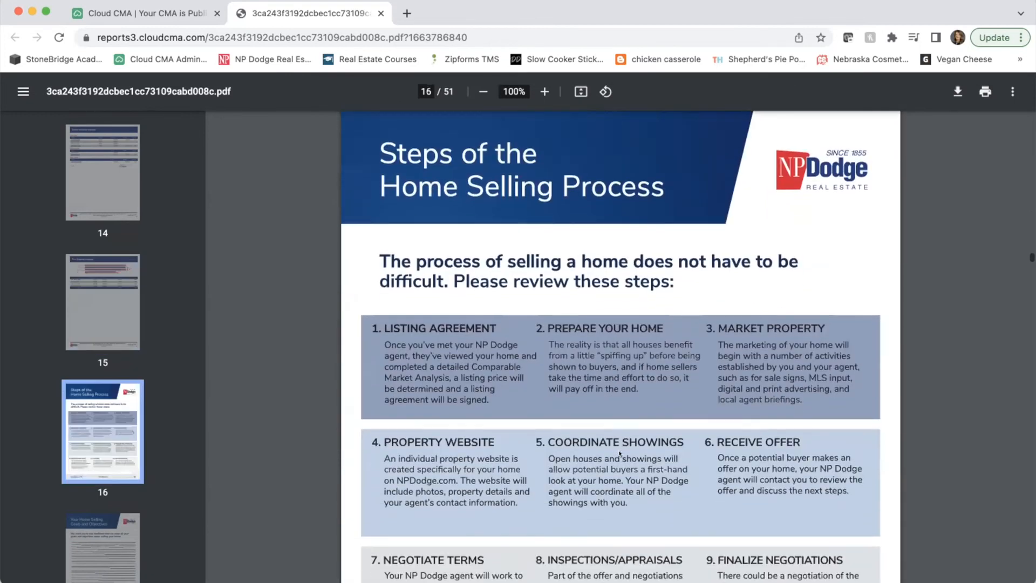
pyautogui.scroll(-12, 619, 453)
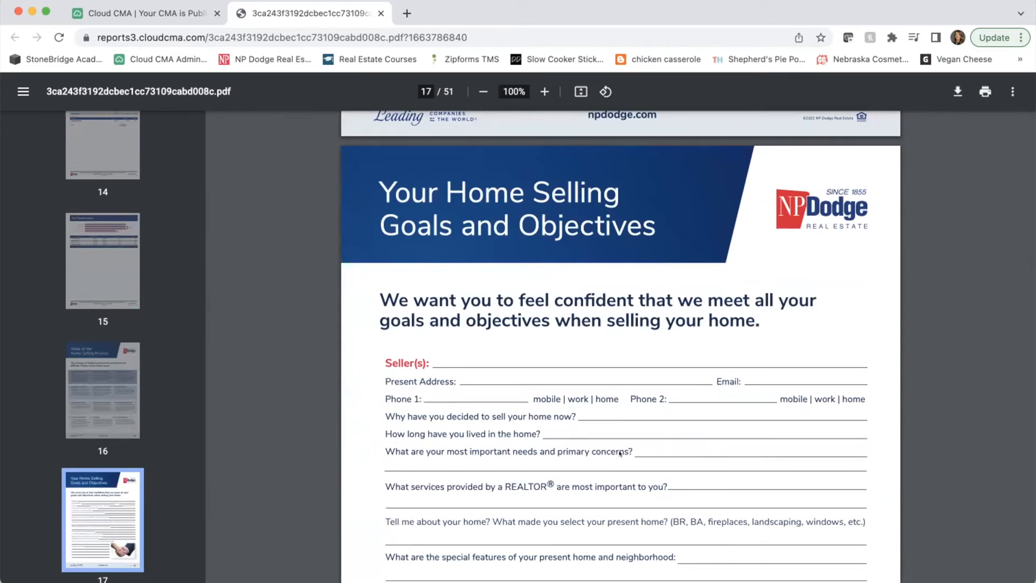
pyautogui.scroll(-6, 619, 453)
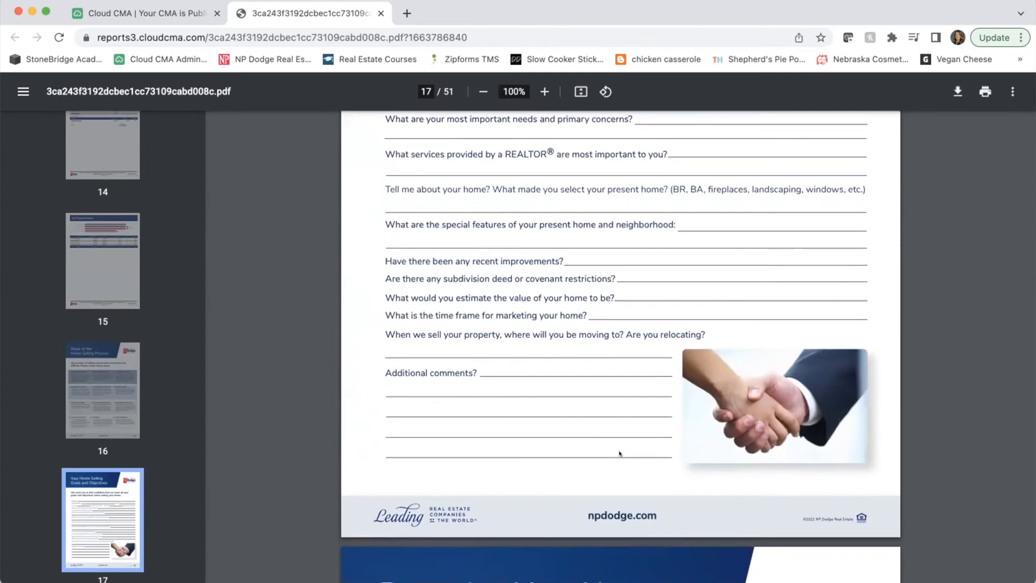
# - Scroll the thumbnail sidebar down toward pages 37–40
pyautogui.scroll(-9, 619, 454)
pyautogui.scroll(-10, 619, 453)
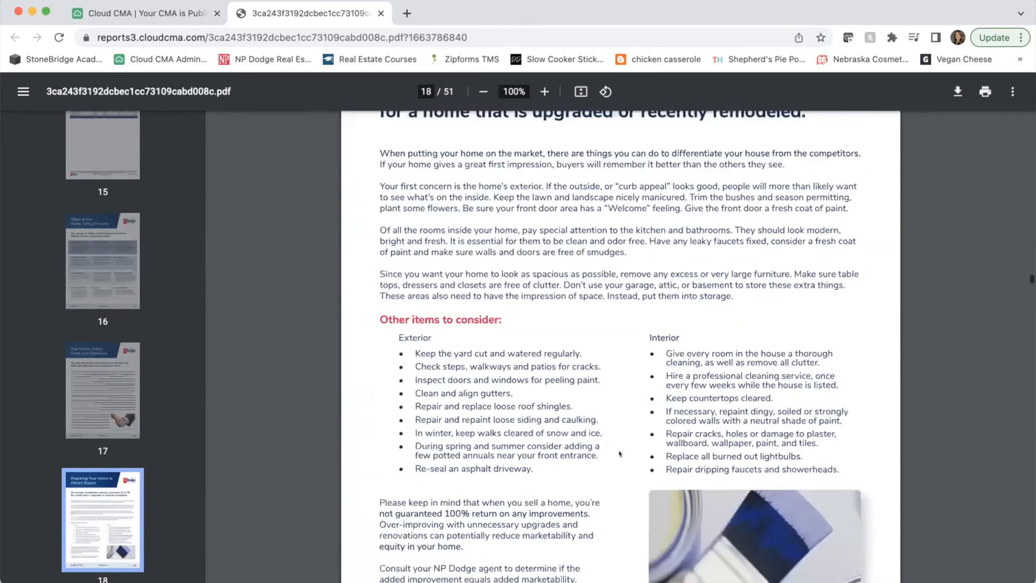
pyautogui.scroll(-18, 135, 431)
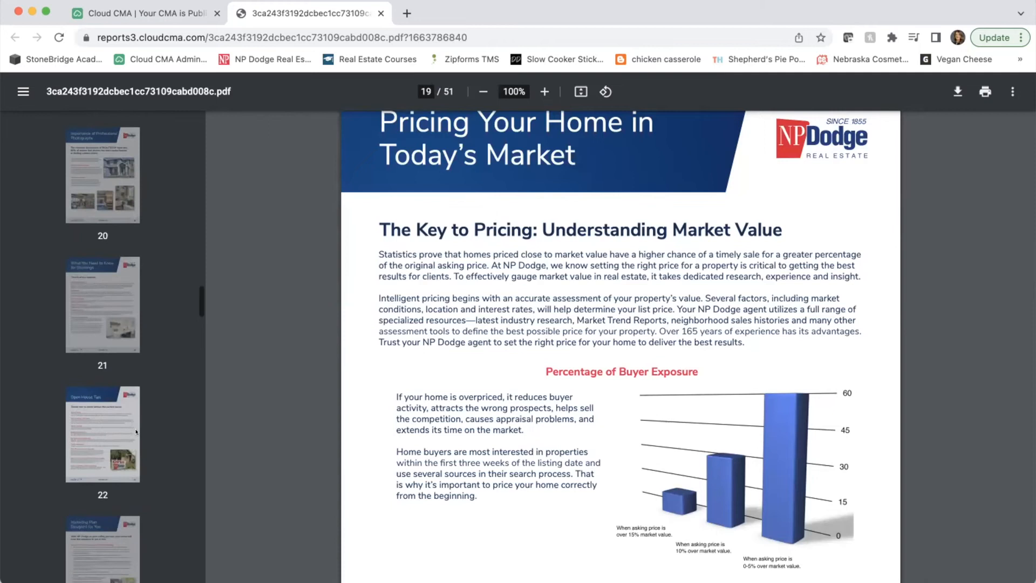
pyautogui.scroll(-8, 135, 431)
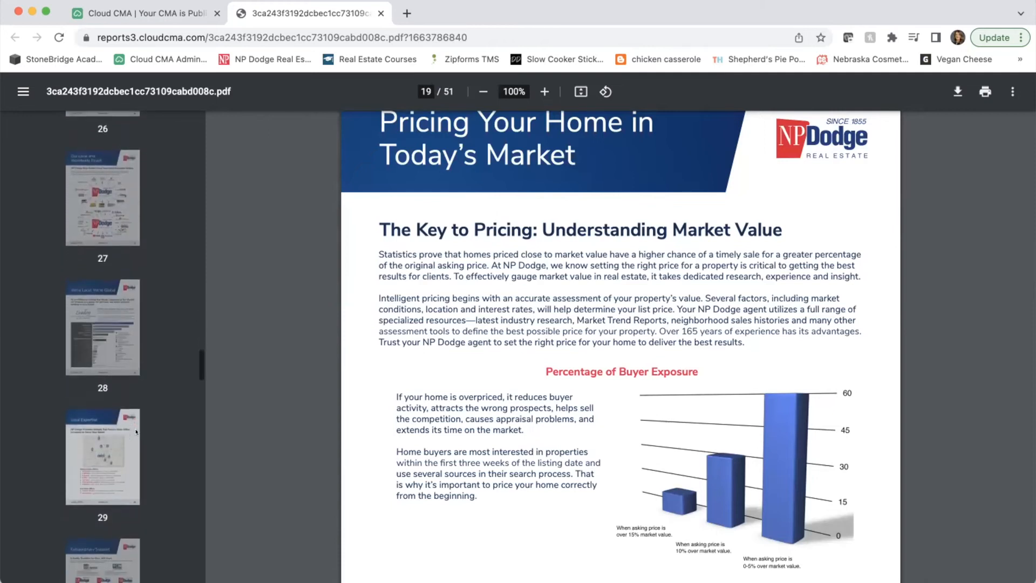
pyautogui.scroll(-10, 135, 431)
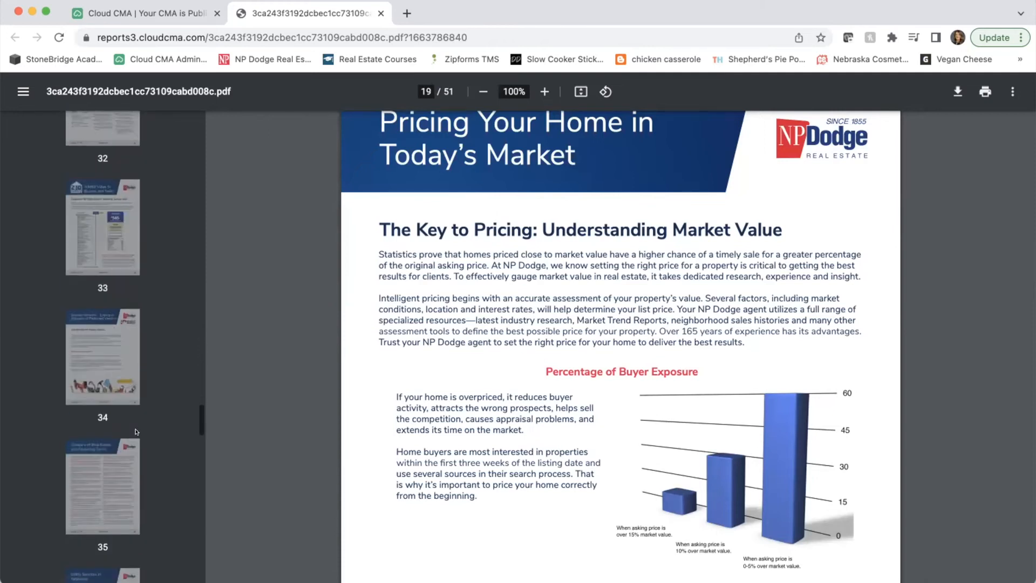
pyautogui.scroll(-6, 135, 432)
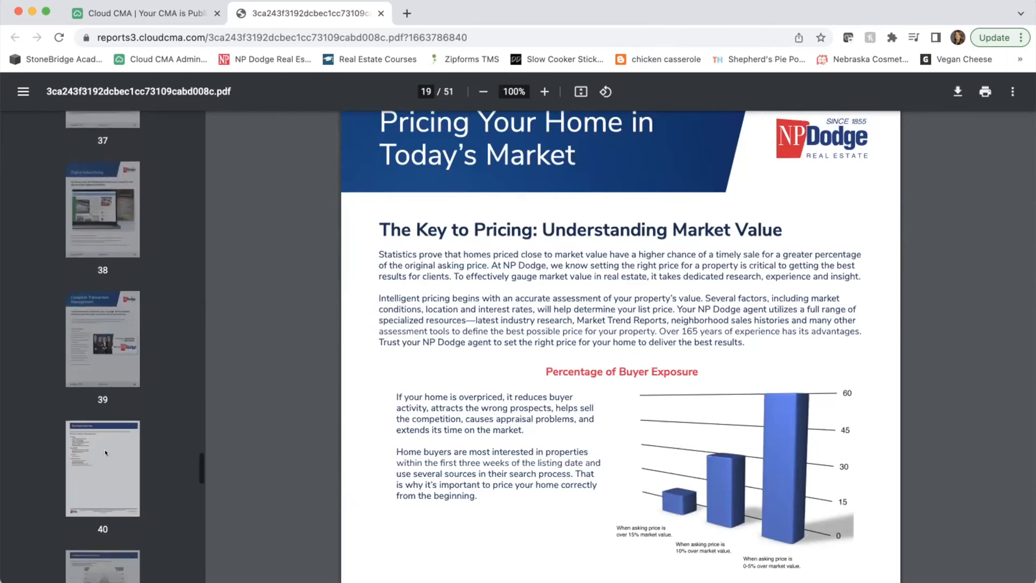
# - Jump to the page 40 Marketing Action Plan, read through page 43, then close the PDF
pyautogui.click(135, 431)
pyautogui.scroll(-10, 516, 400)
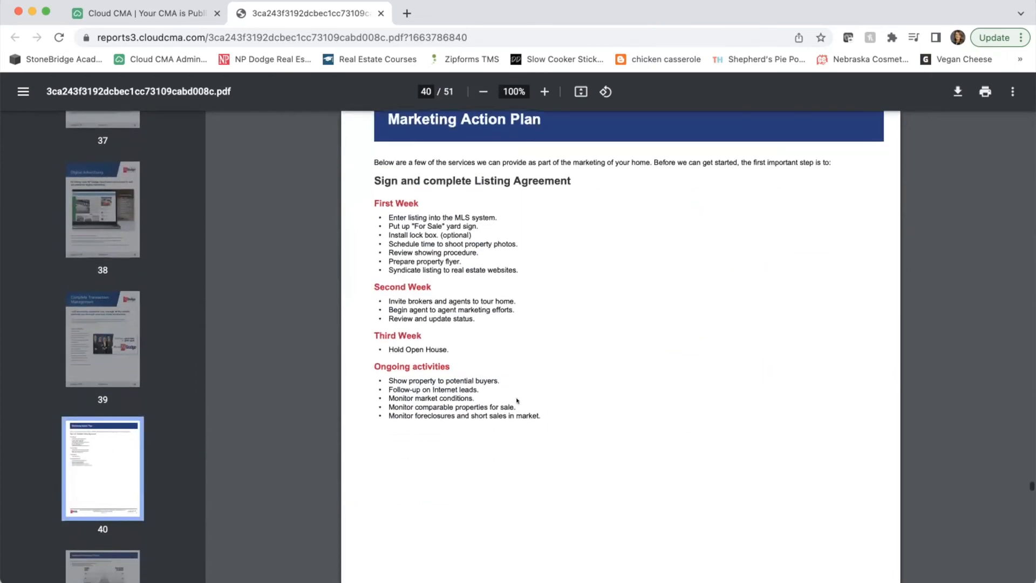
pyautogui.scroll(-15, 516, 400)
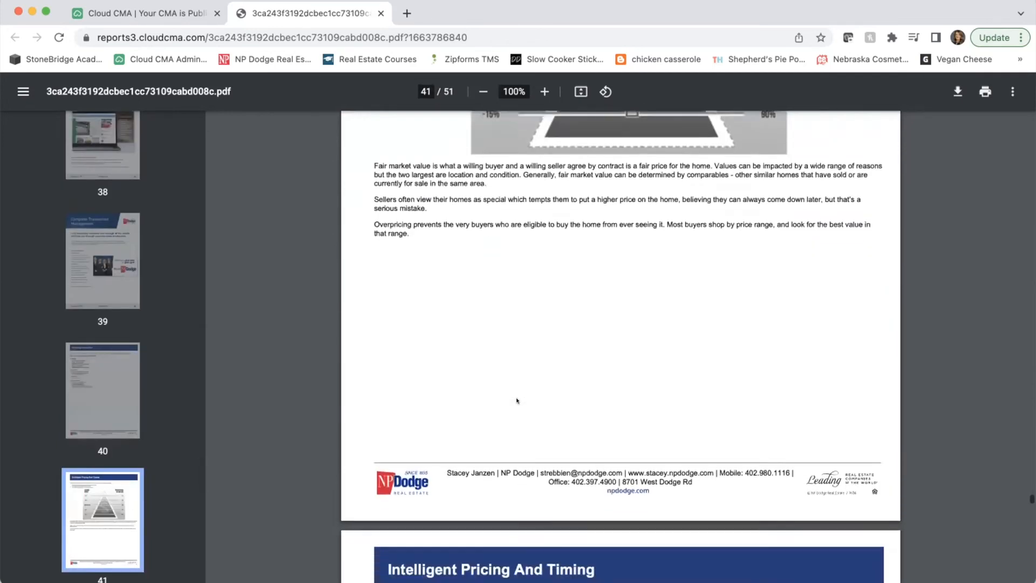
pyautogui.scroll(-1, 516, 401)
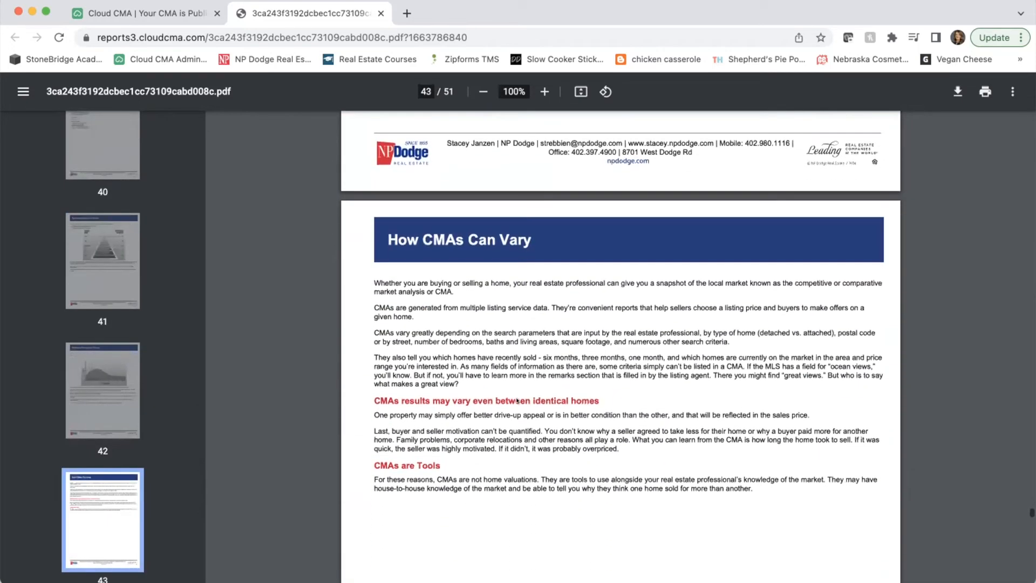
pyautogui.click(381, 12)
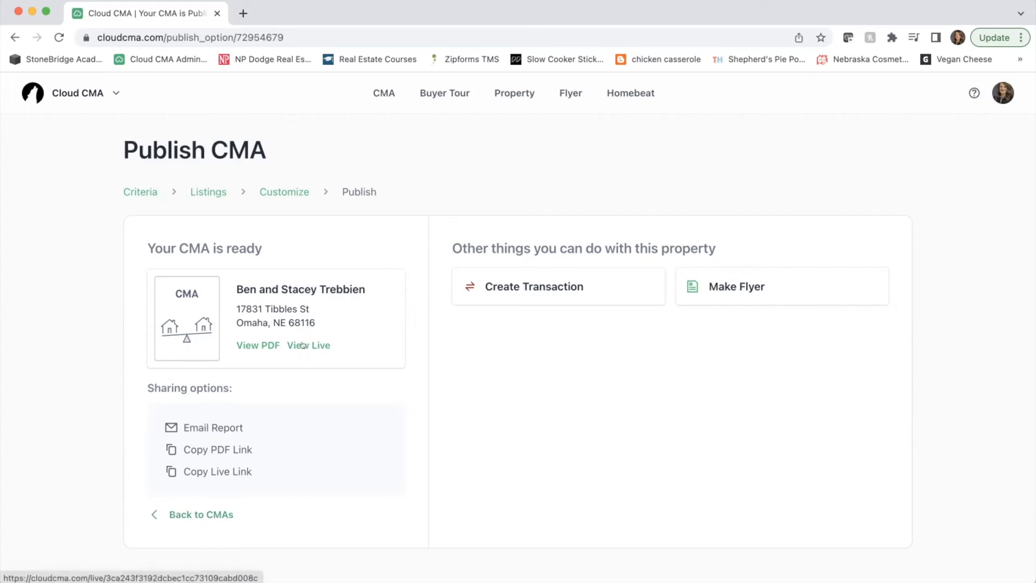
# - Open the published report's live version with View Live
pyautogui.click(303, 345)
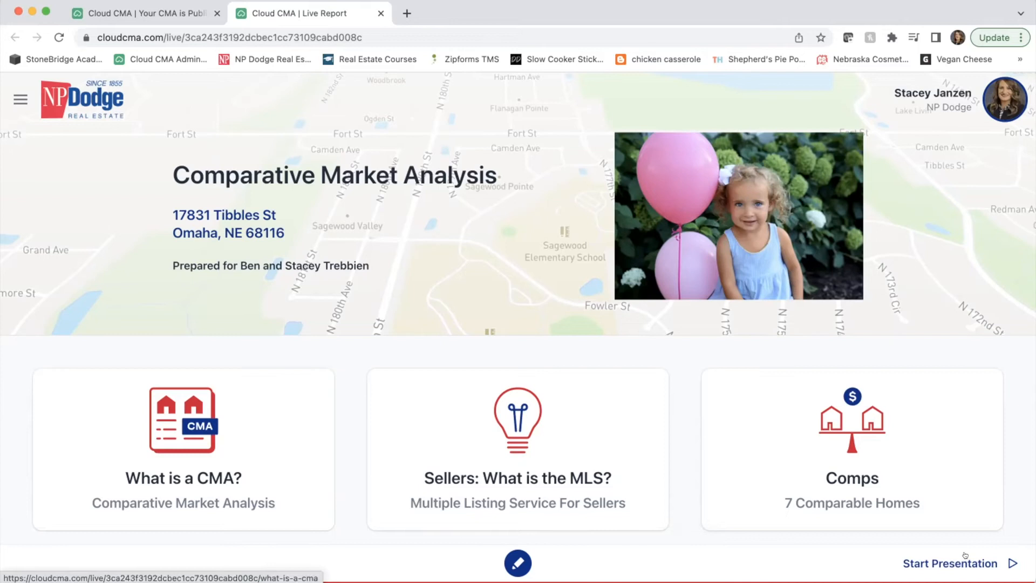
pyautogui.scroll(-5, 964, 555)
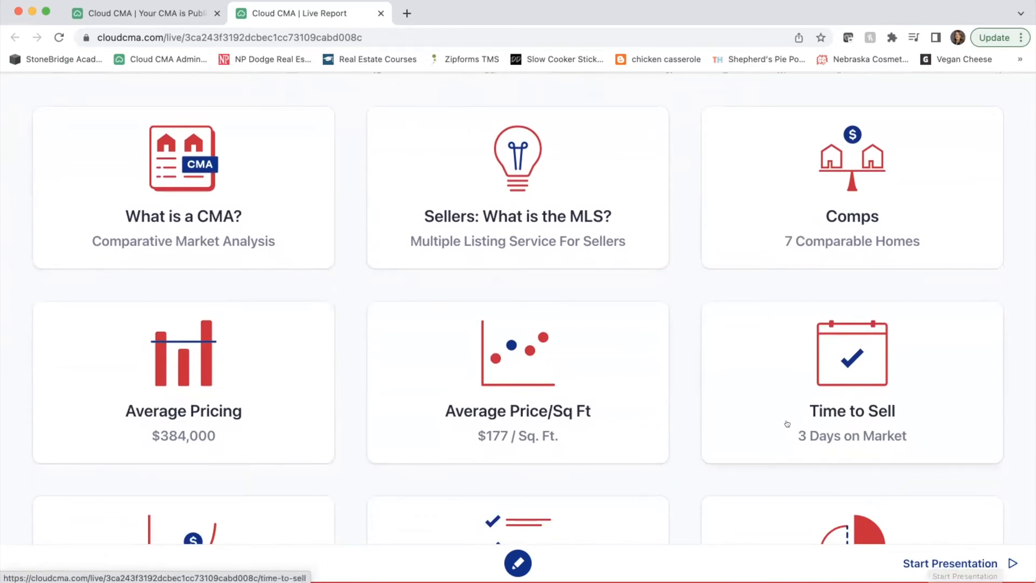
pyautogui.scroll(-3, 787, 424)
pyautogui.scroll(-5, 787, 424)
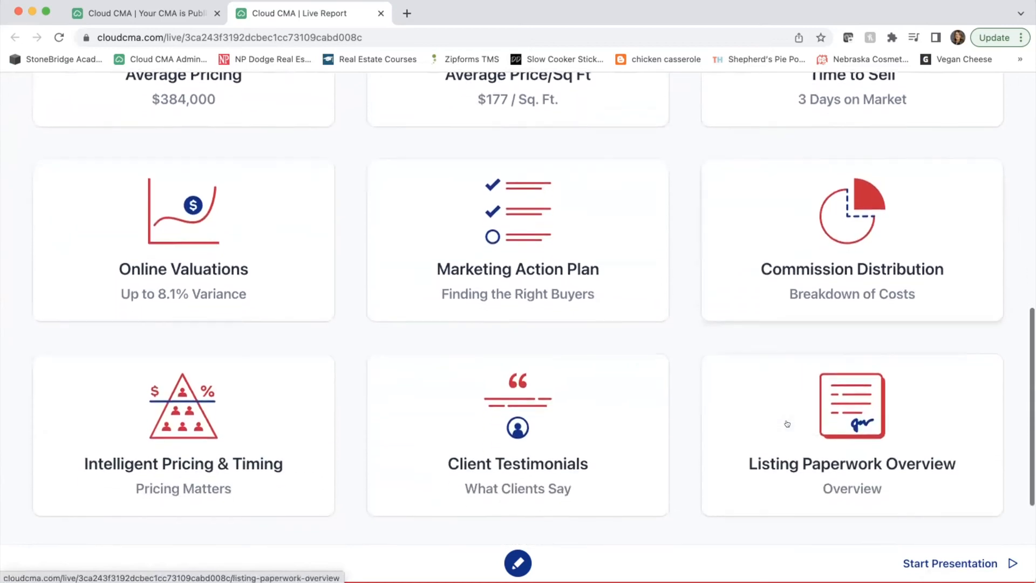
pyautogui.scroll(10, 791, 427)
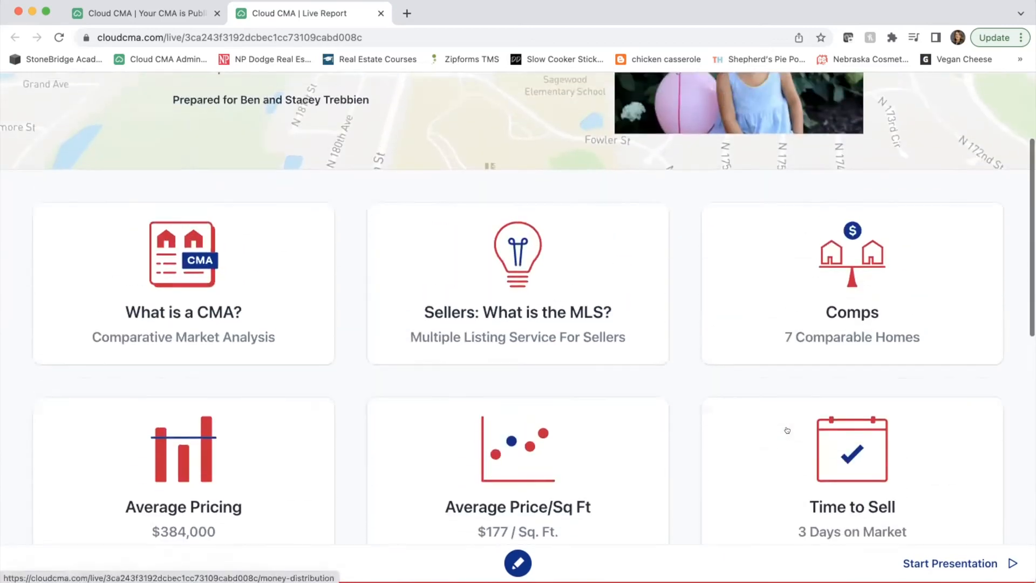
pyautogui.click(875, 312)
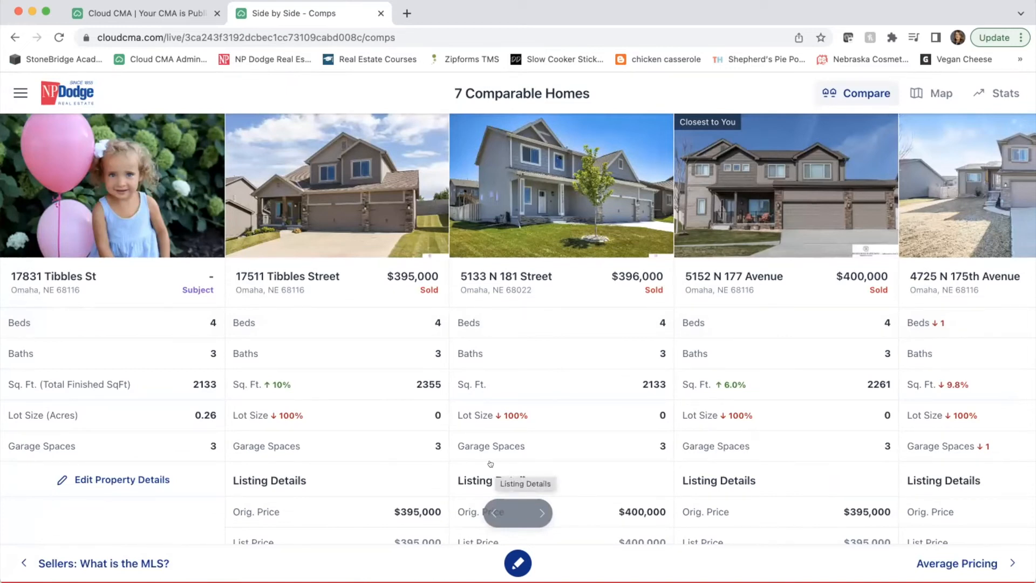
pyautogui.click(537, 511)
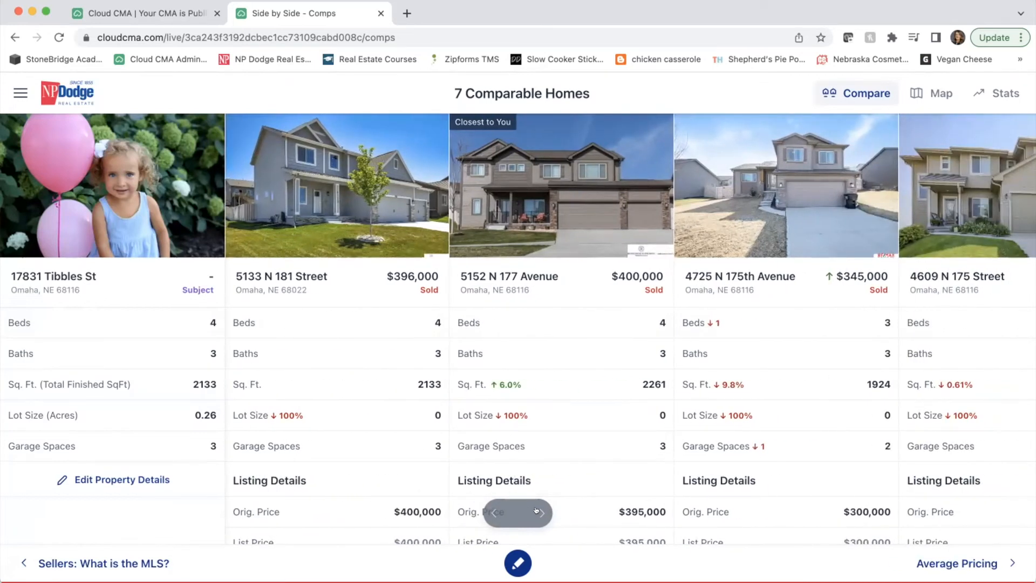
pyautogui.click(537, 511)
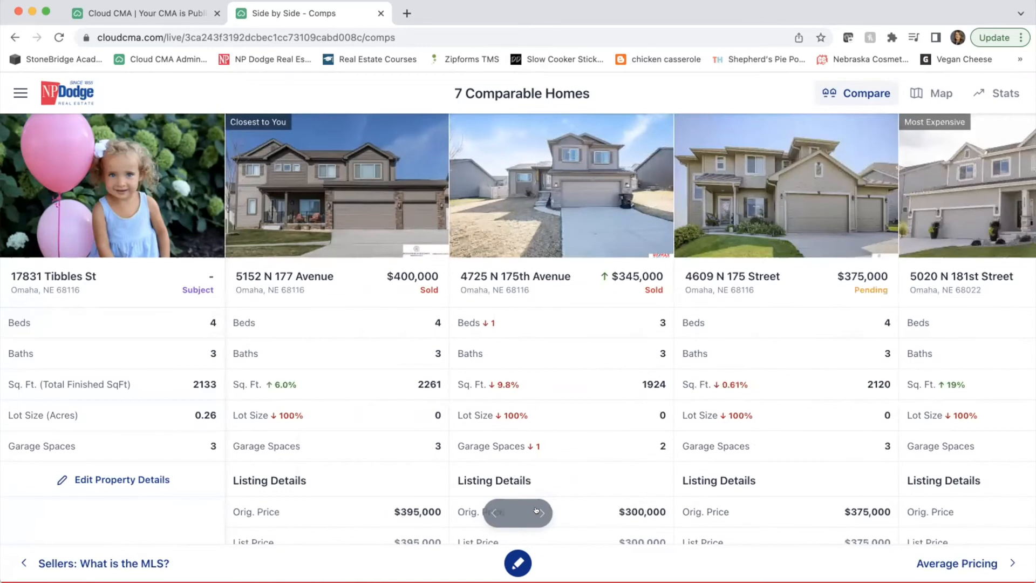
pyautogui.click(536, 510)
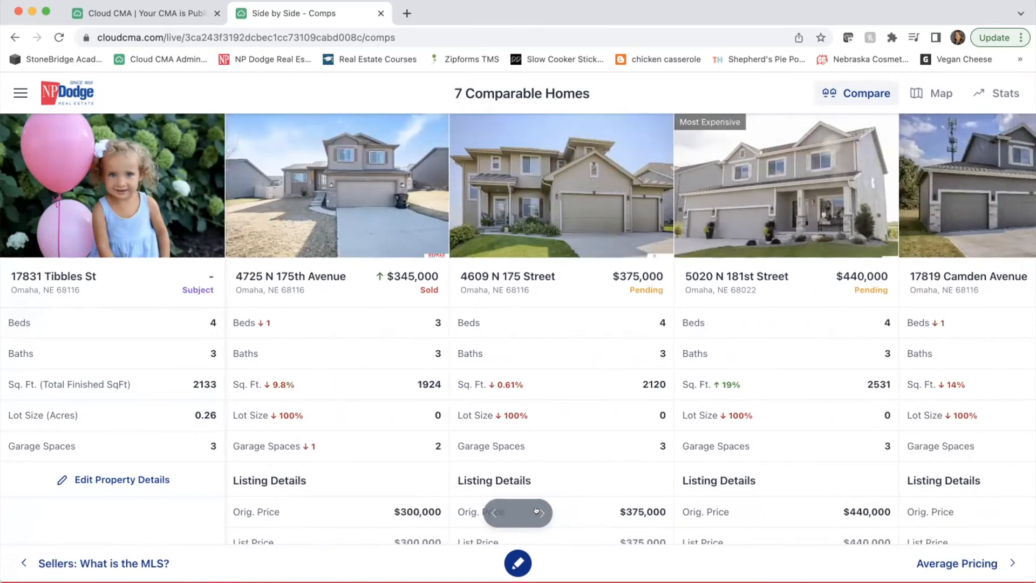
pyautogui.click(537, 511)
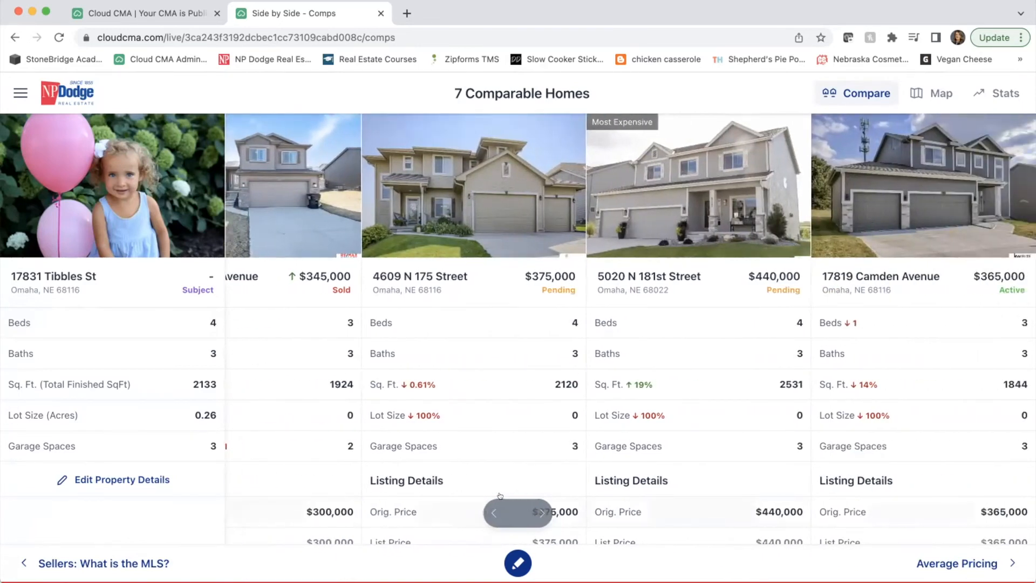
pyautogui.click(490, 511)
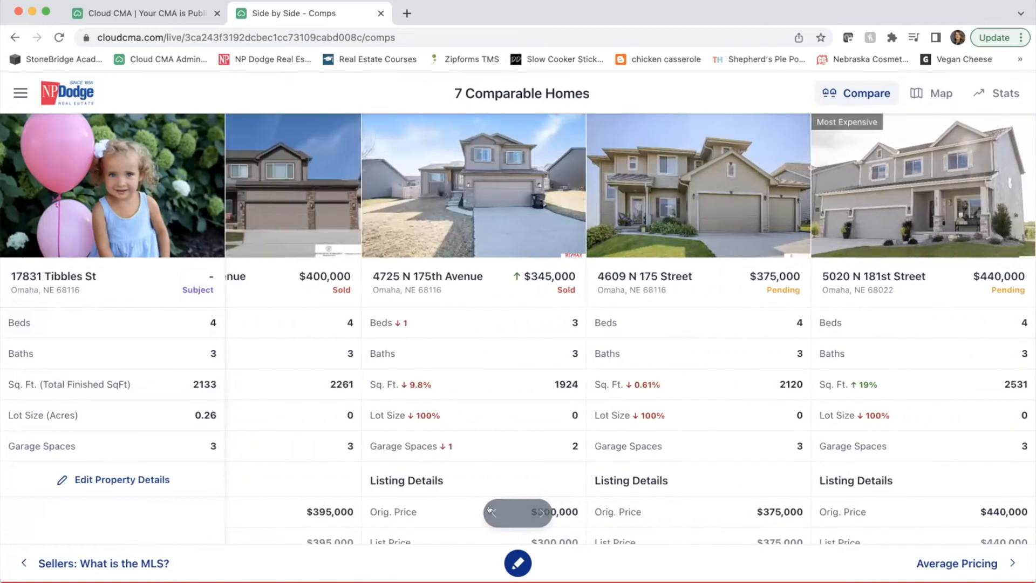
pyautogui.click(491, 510)
pyautogui.click(491, 511)
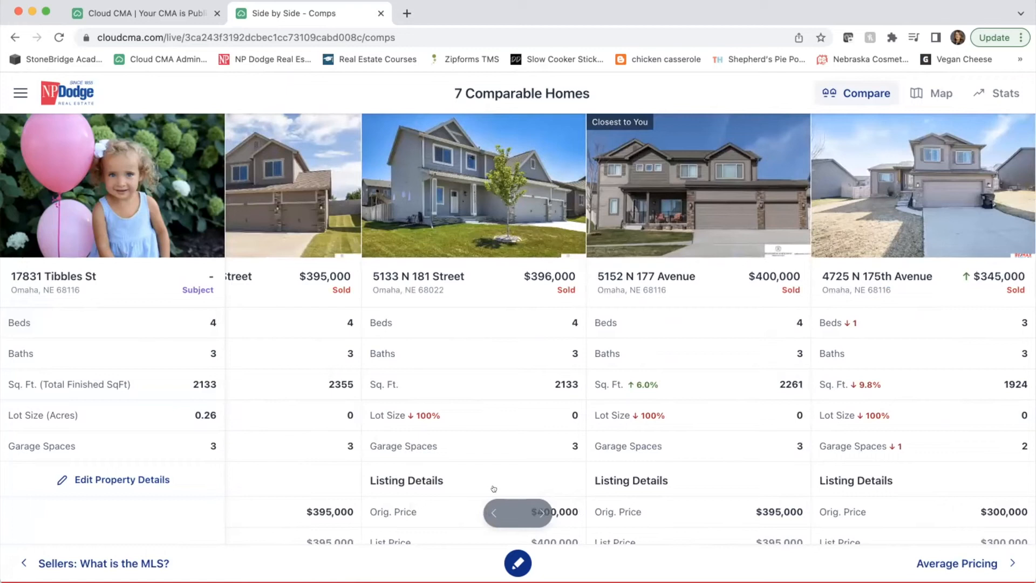
pyautogui.click(459, 205)
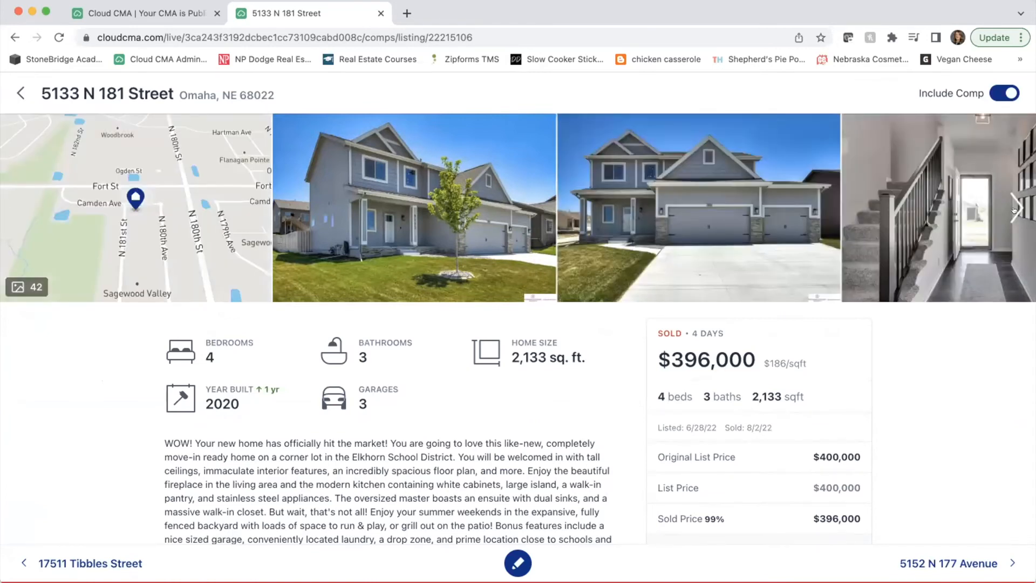
pyautogui.click(1014, 211)
pyautogui.click(1014, 210)
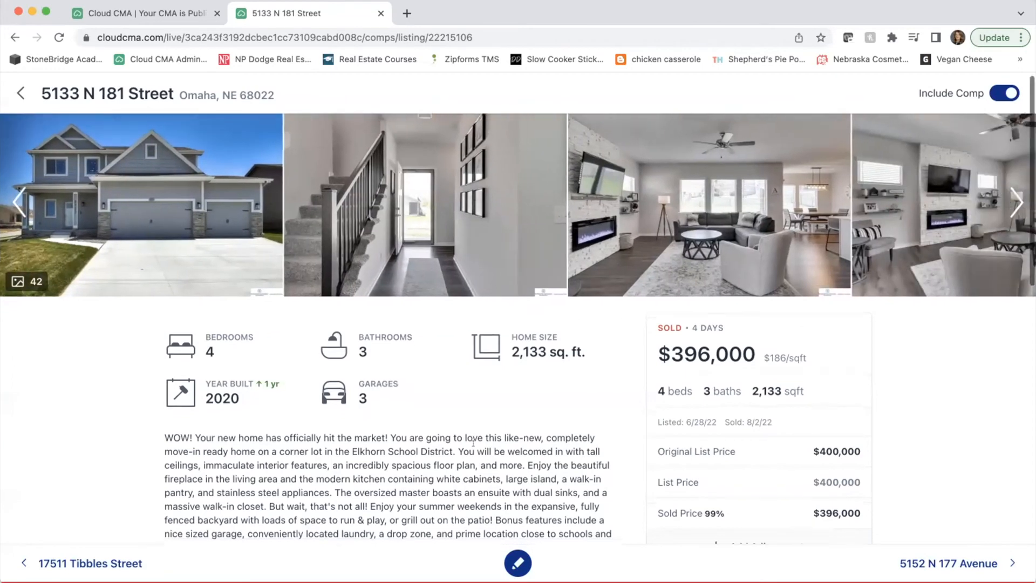
pyautogui.scroll(-5, 473, 451)
pyautogui.scroll(-4, 473, 451)
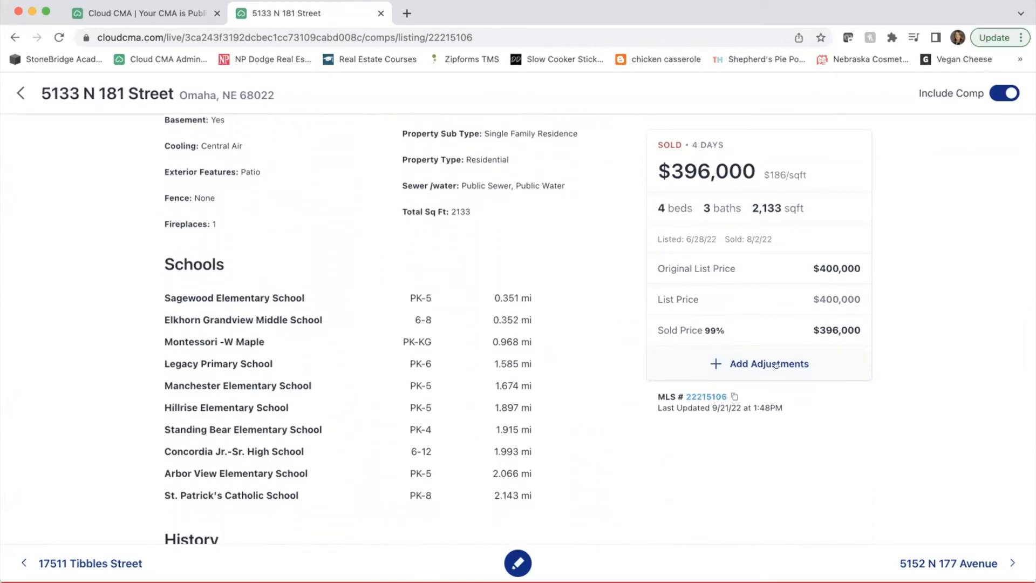
pyautogui.scroll(9, 539, 343)
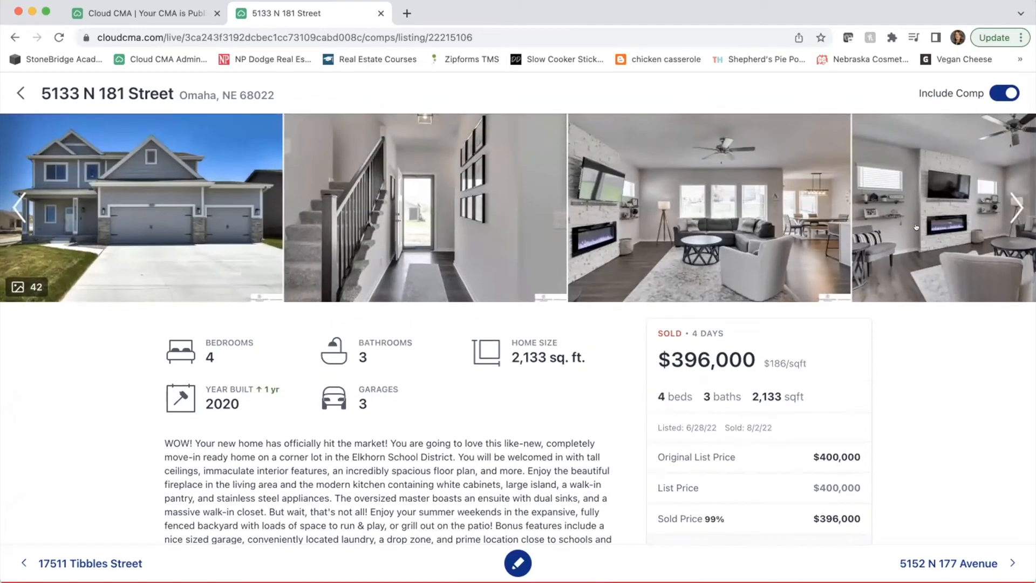
pyautogui.click(1014, 204)
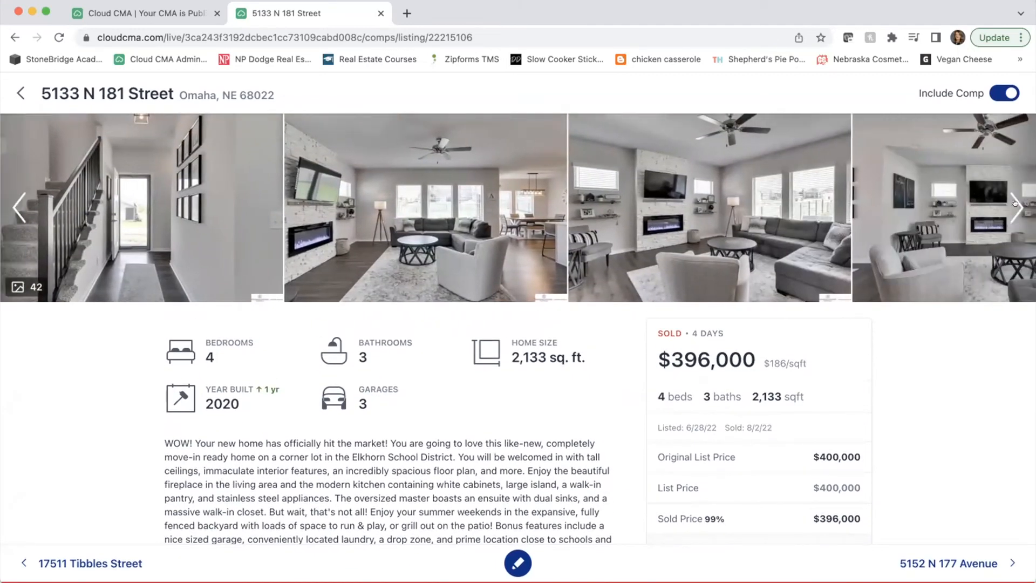
pyautogui.click(1014, 204)
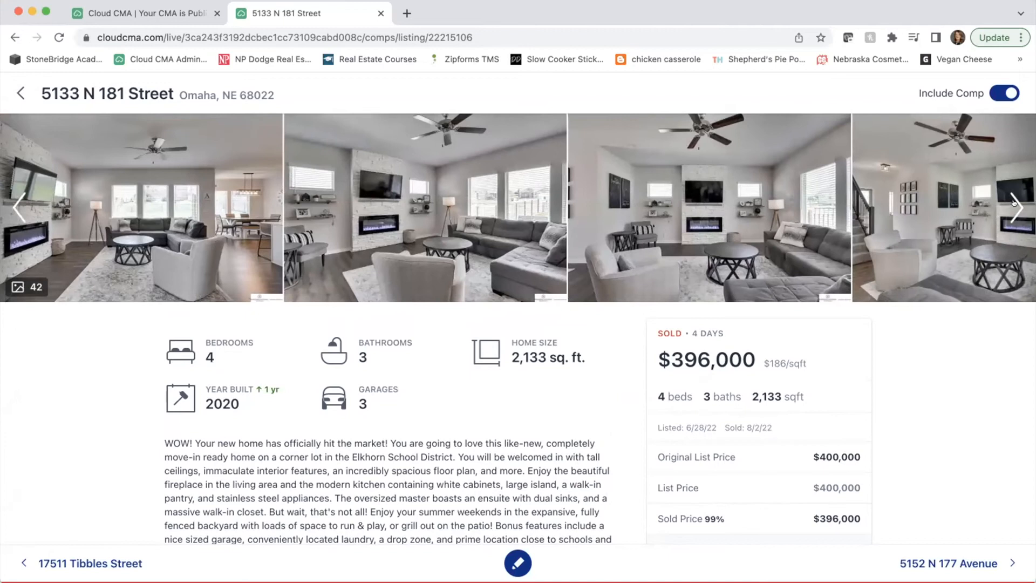
pyautogui.click(1014, 204)
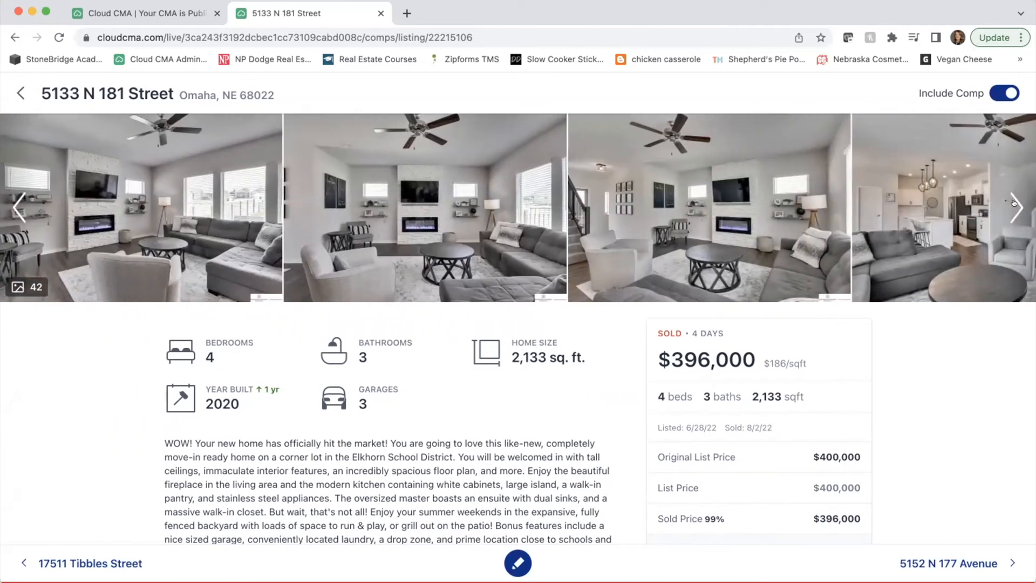
pyautogui.scroll(-2, 825, 446)
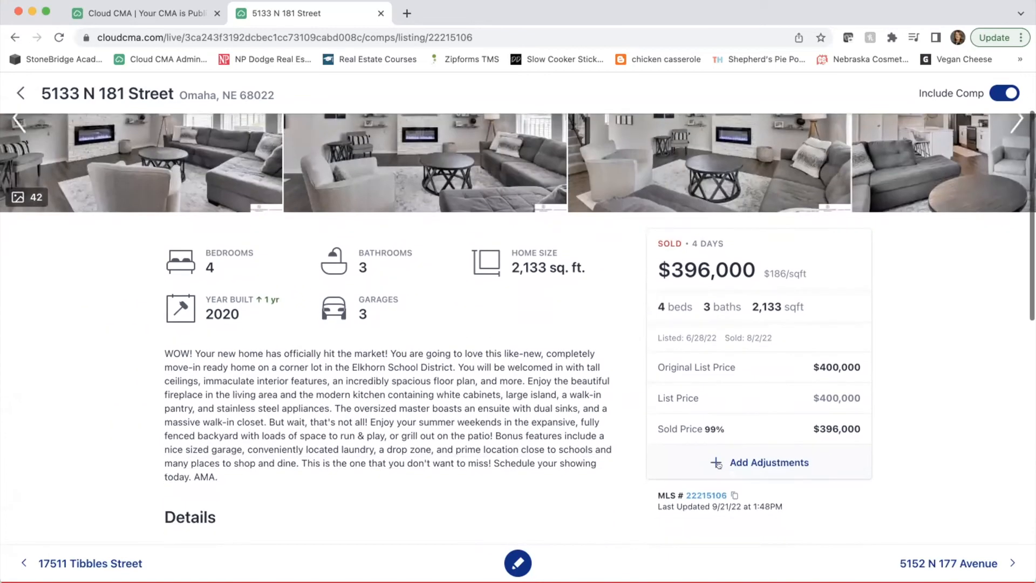
pyautogui.click(719, 464)
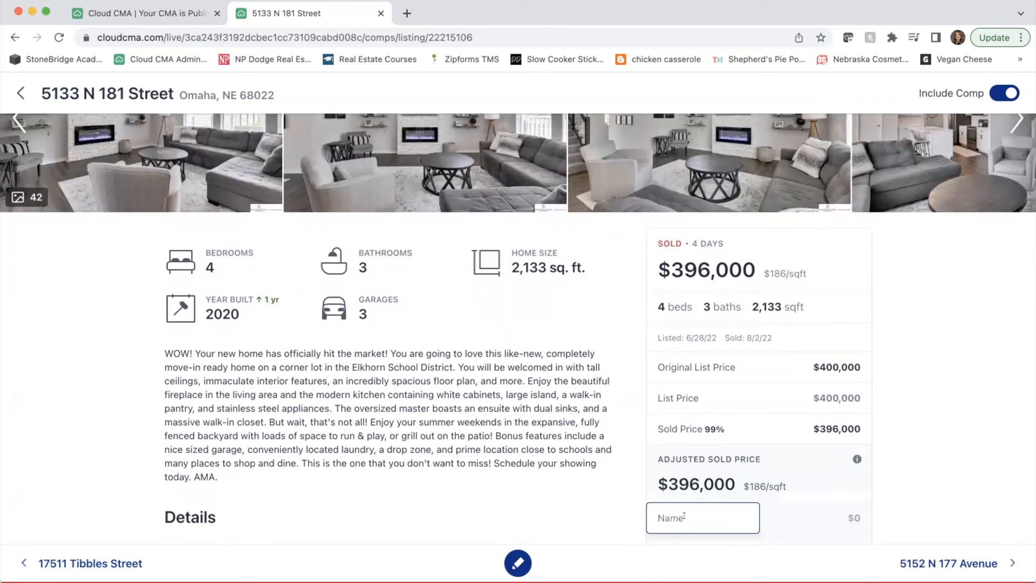
pyautogui.write('-10000')
pyautogui.press('Tab')
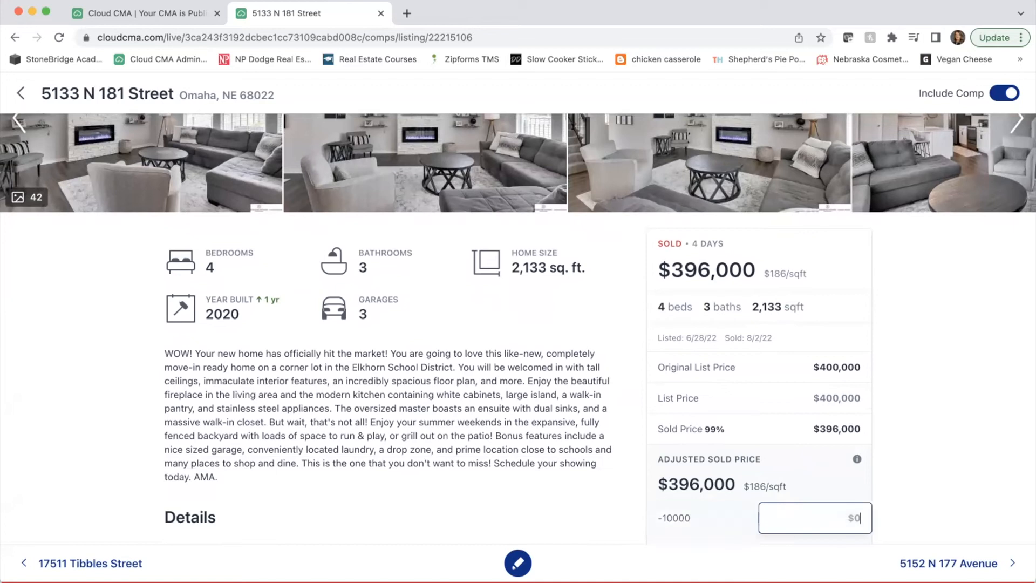
pyautogui.moveTo(716, 519); pyautogui.dragTo(585, 517)
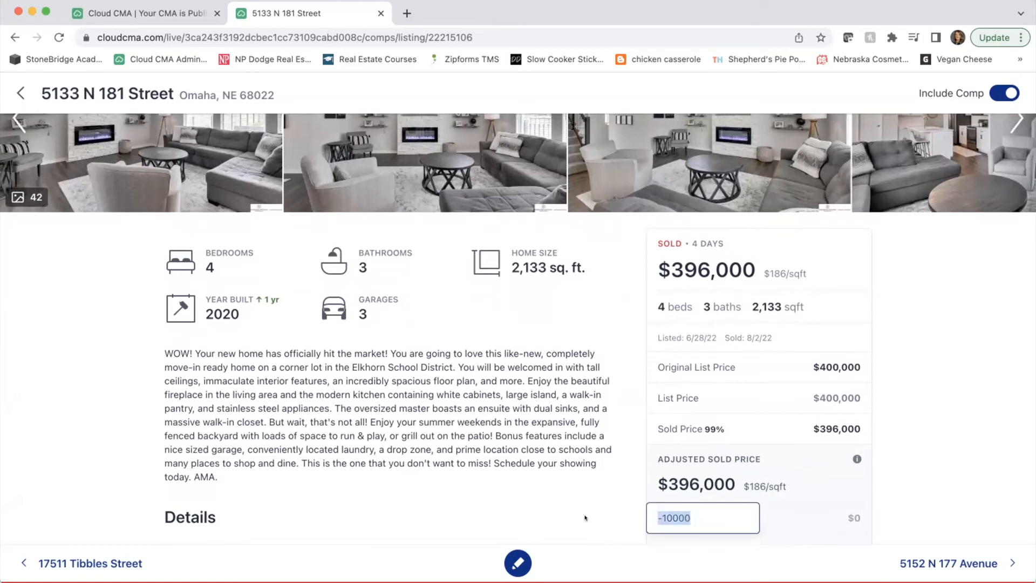
pyautogui.write('Bathroom outdated')
pyautogui.press('Tab')
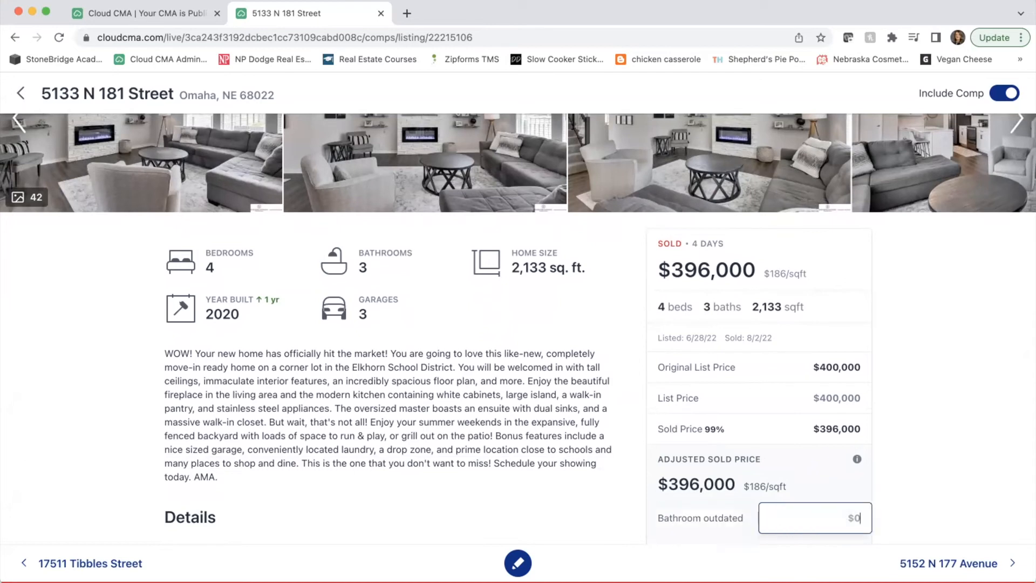
pyautogui.write('-10000')
pyautogui.press('Return')
# - Leave the new blank adjustment row empty and return to the side-by-side comparison
pyautogui.scroll(-2, 604, 515)
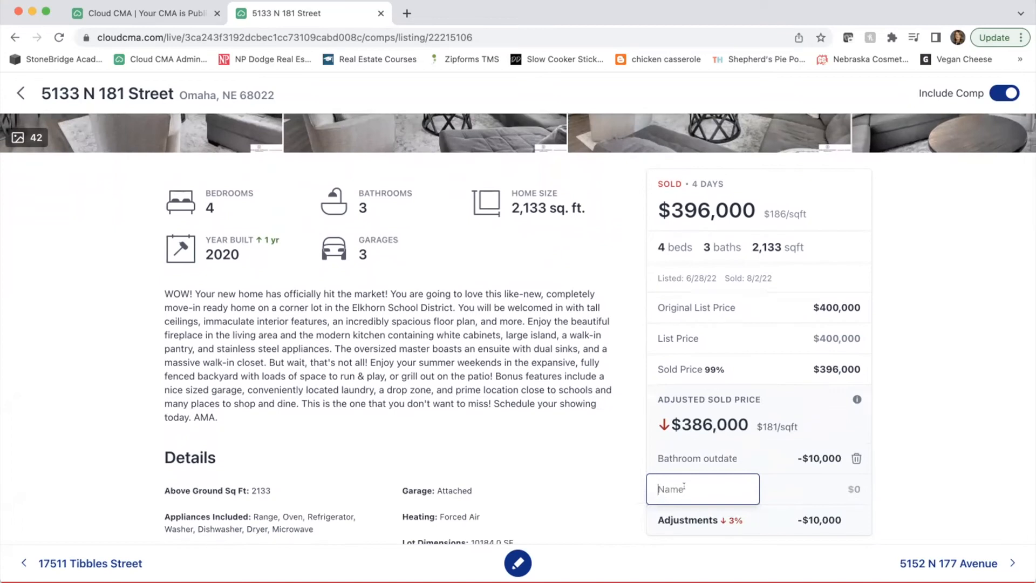
pyautogui.click(937, 462)
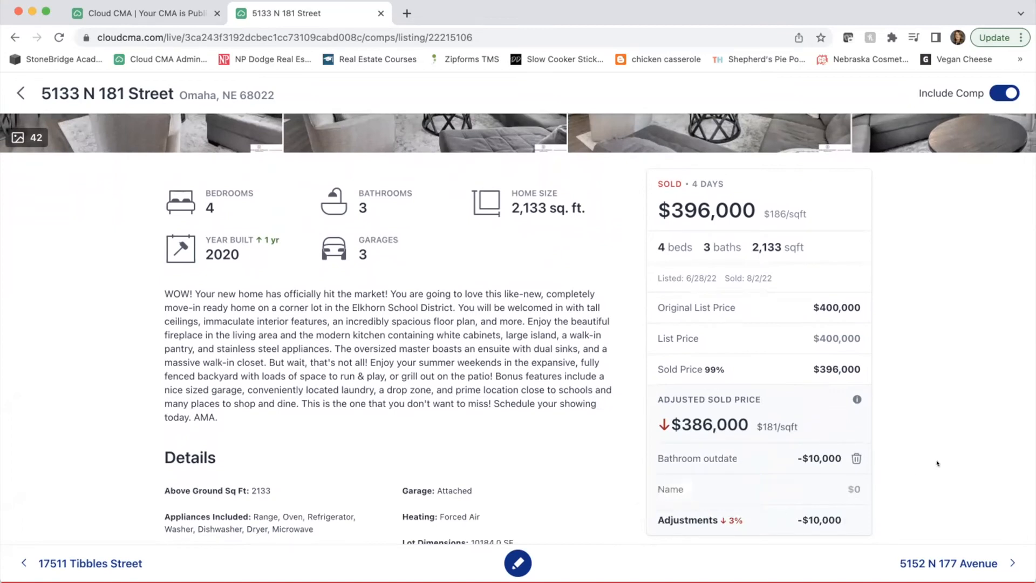
pyautogui.scroll(-3, 937, 461)
pyautogui.scroll(6, 937, 461)
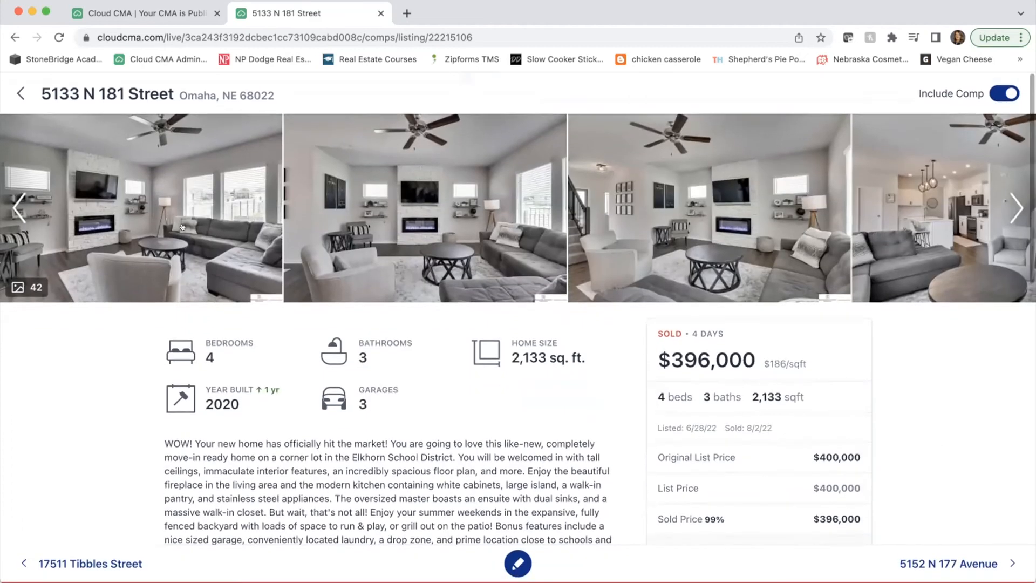
pyautogui.click(21, 92)
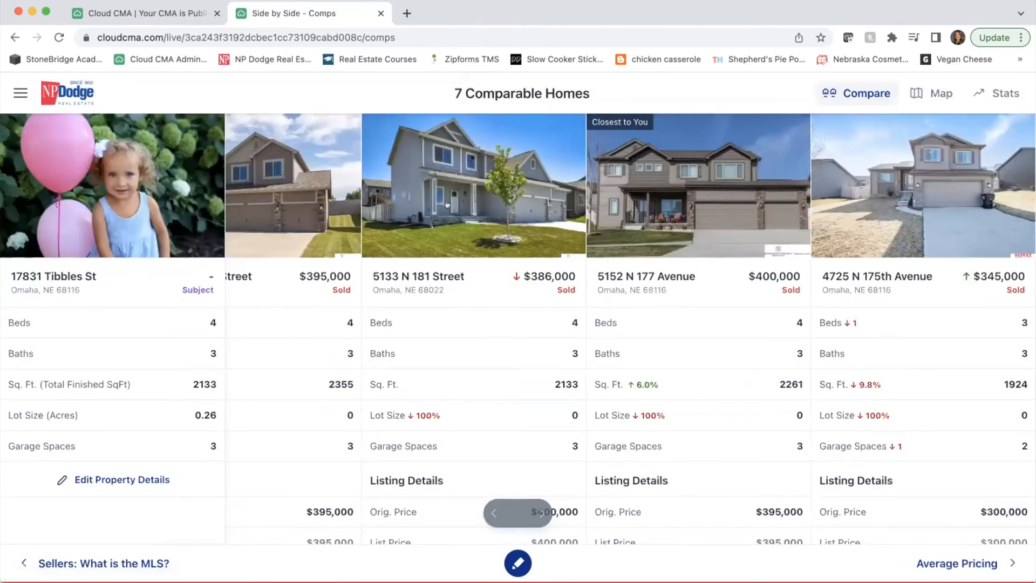
pyautogui.scroll(-5, 390, 226)
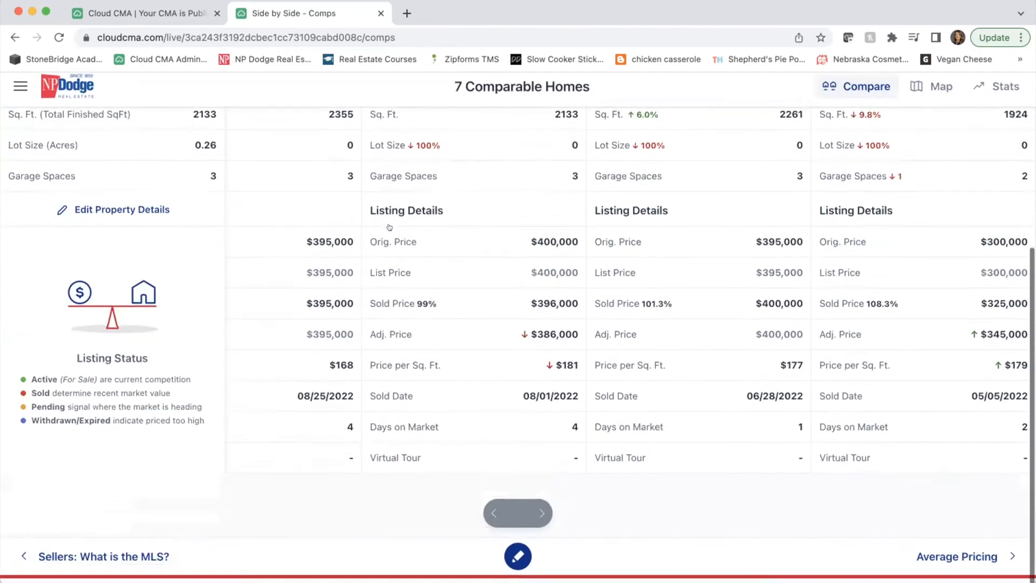
pyautogui.scroll(2, 390, 226)
pyautogui.scroll(3, 389, 227)
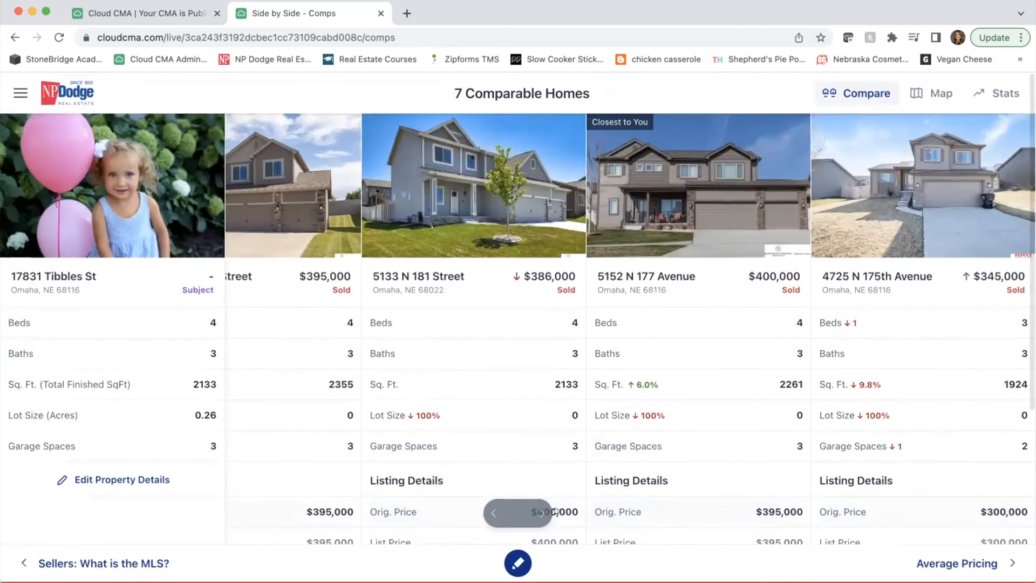
pyautogui.click(511, 558)
pyautogui.moveTo(558, 242)
pyautogui.mouseDown()
pyautogui.moveTo(500, 243)
pyautogui.moveTo(601, 319)
pyautogui.moveTo(491, 222)
pyautogui.mouseUp()
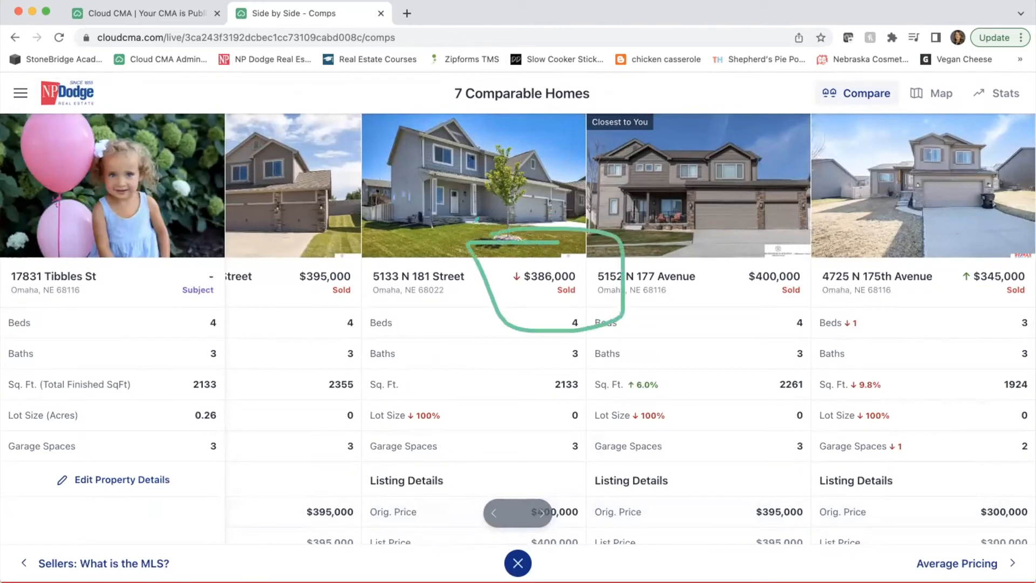
pyautogui.click(74, 94)
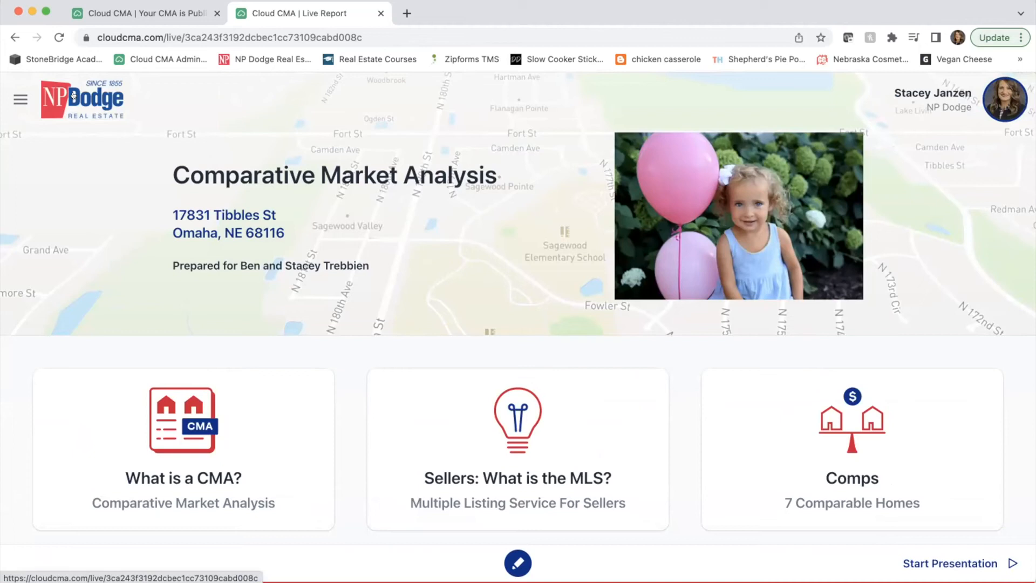
pyautogui.scroll(-5, 433, 368)
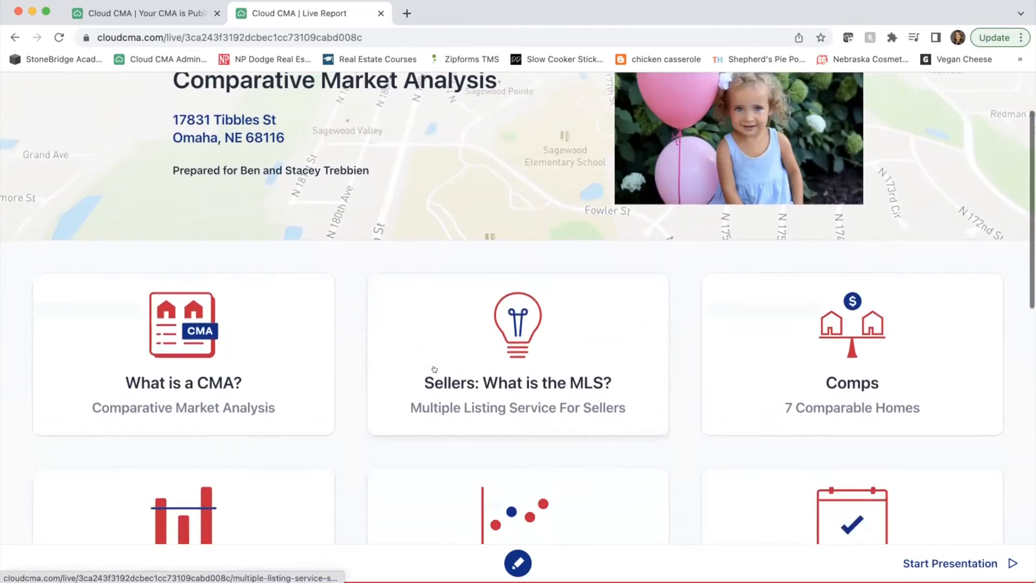
pyautogui.scroll(-5, 434, 369)
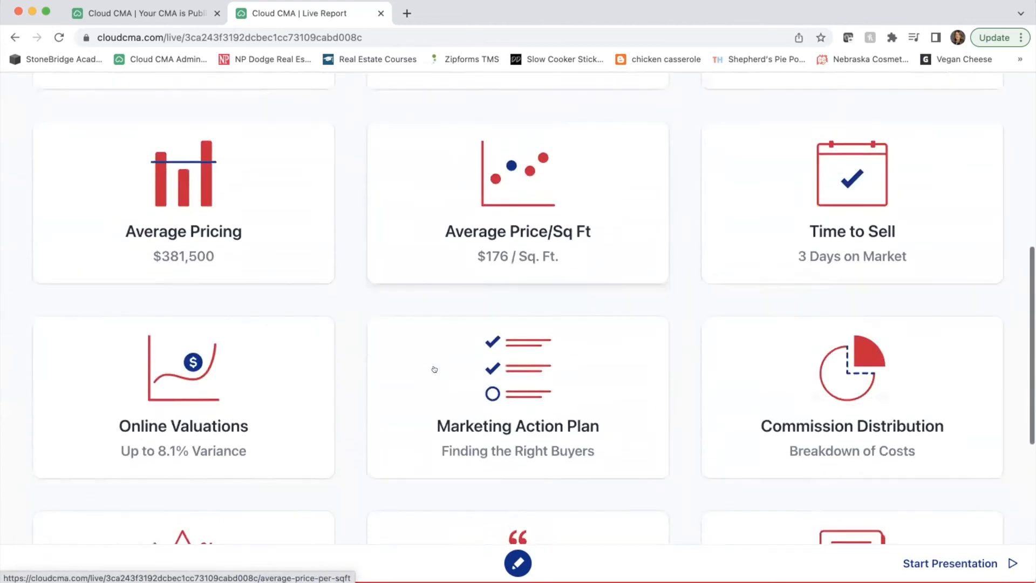
pyautogui.click(345, 364)
pyautogui.scroll(-3, 239, 366)
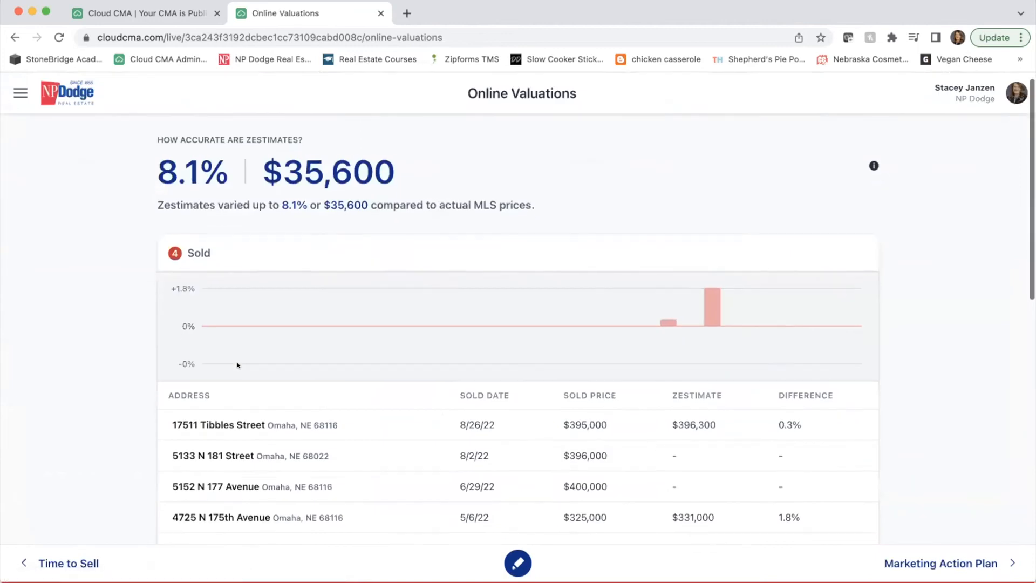
pyautogui.click(239, 366)
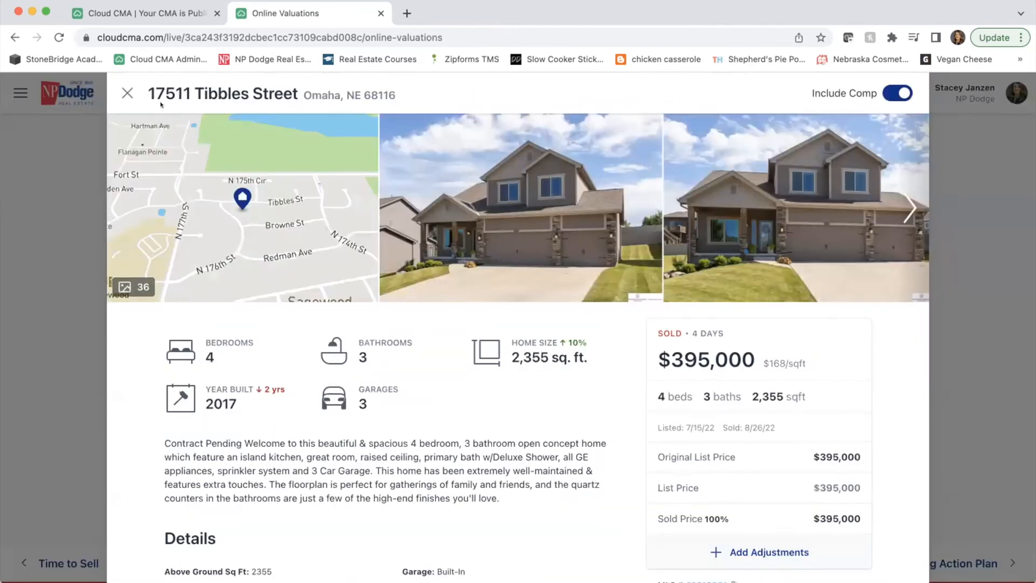
pyautogui.click(123, 91)
pyautogui.click(280, 426)
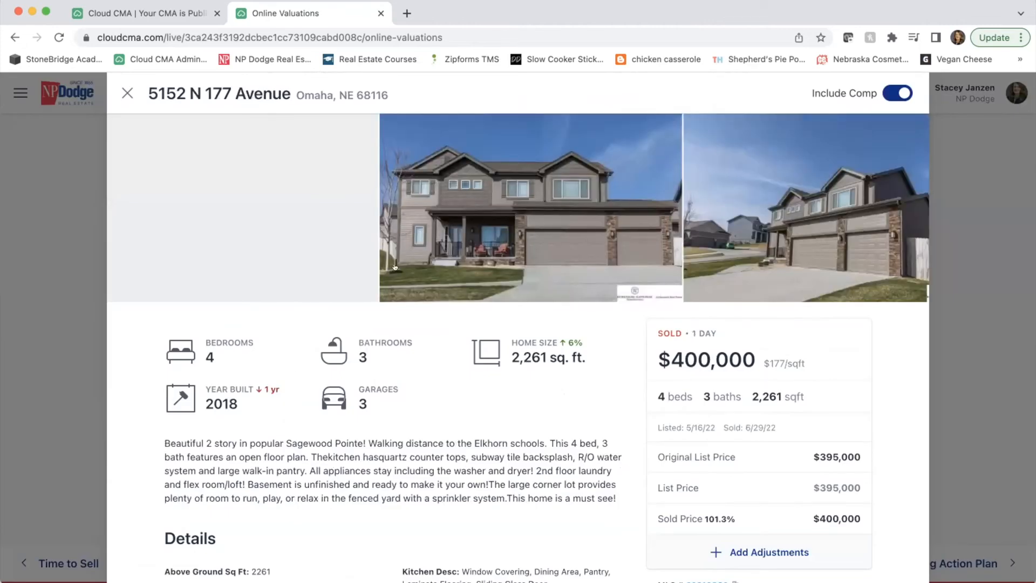
pyautogui.scroll(-6, 394, 177)
pyautogui.scroll(6, 269, 162)
pyautogui.click(127, 93)
pyautogui.scroll(2, 145, 232)
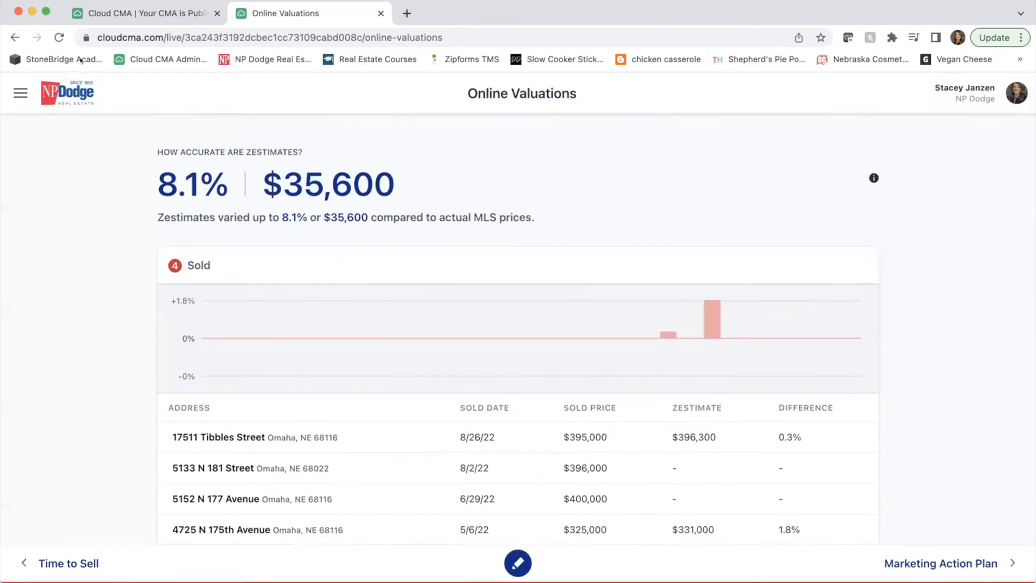
pyautogui.click(65, 102)
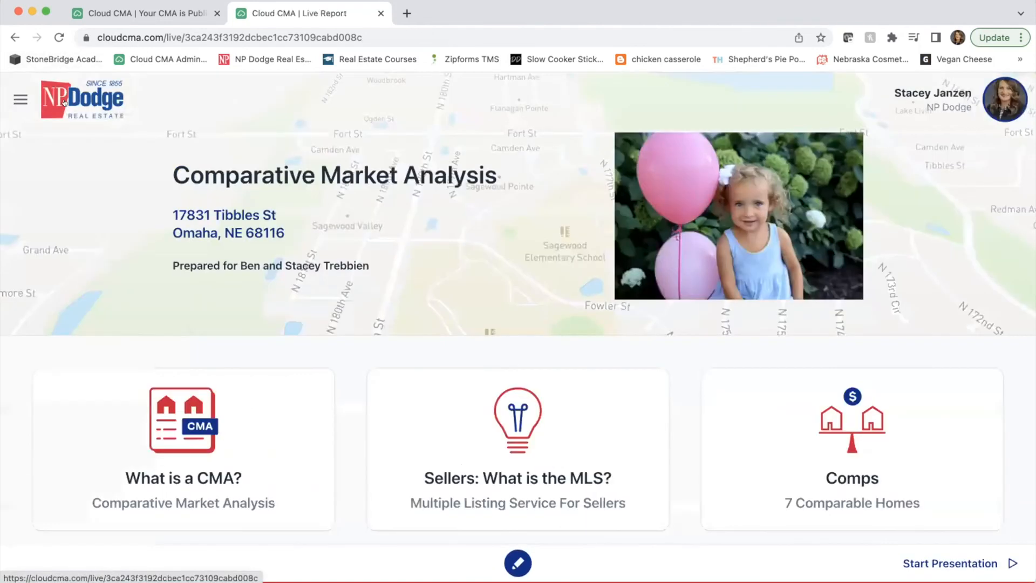
pyautogui.scroll(-10, 262, 299)
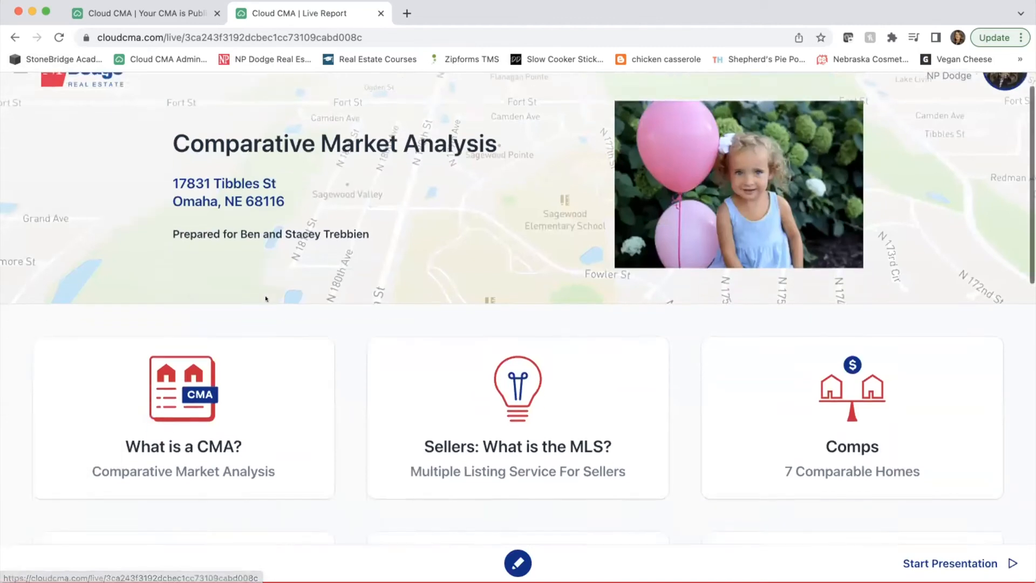
pyautogui.scroll(-5, 262, 299)
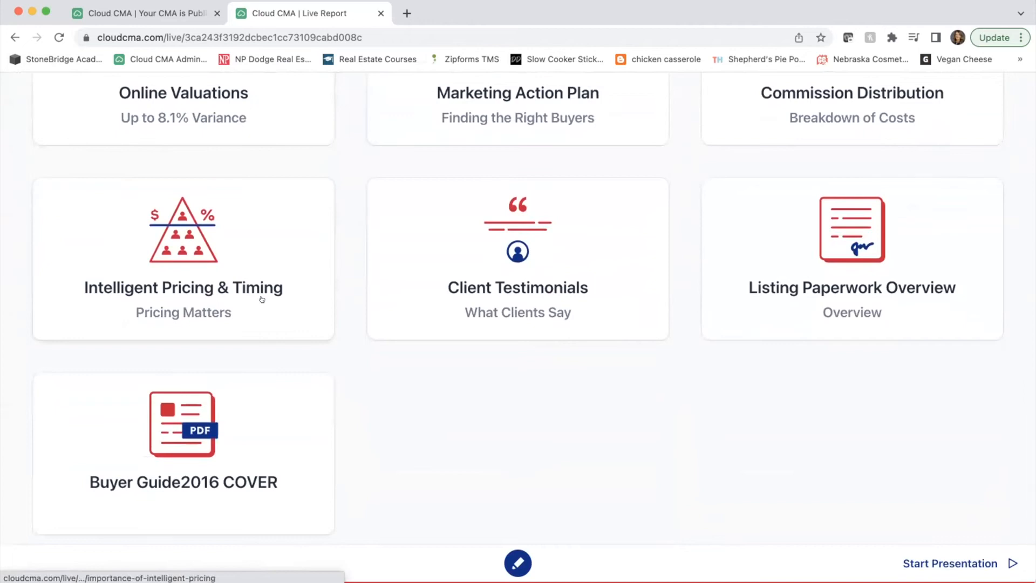
pyautogui.scroll(10, 261, 299)
pyautogui.scroll(5, 262, 299)
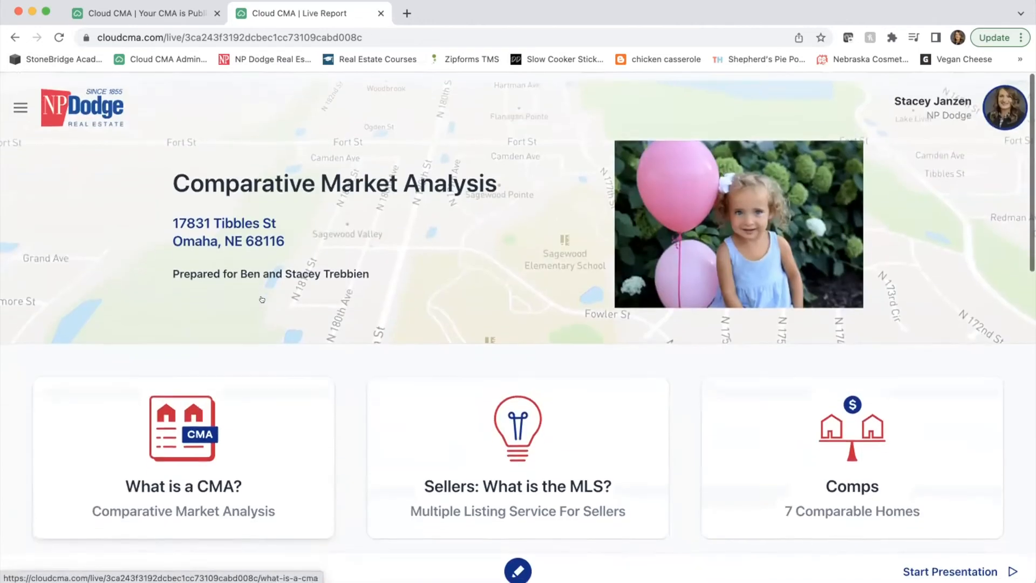
pyautogui.click(20, 100)
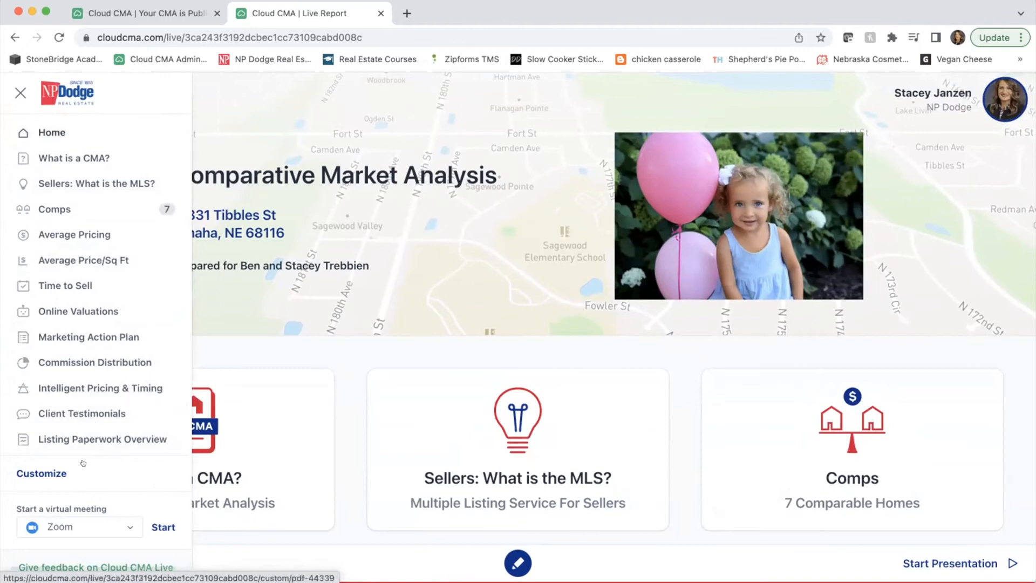
# - Turn off the Time to Sell section in Customize, confirm with Done, and close the section menu
pyautogui.click(42, 471)
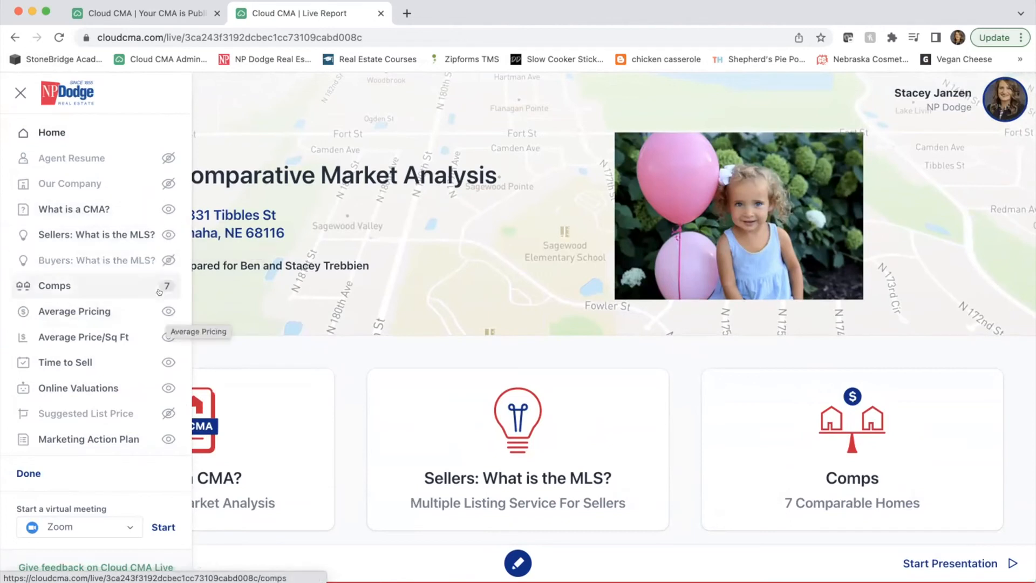
pyautogui.click(168, 360)
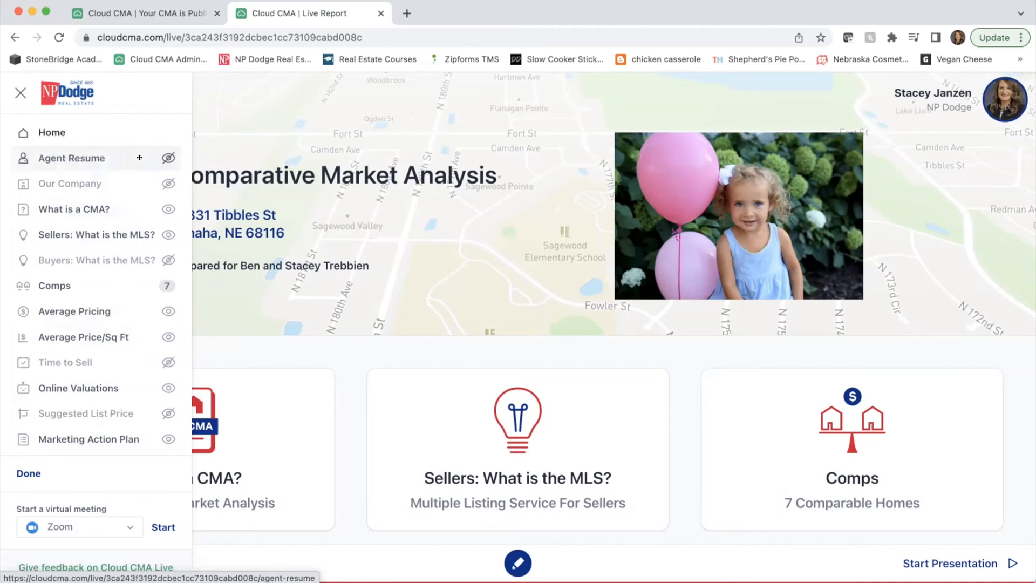
pyautogui.scroll(-10, 129, 363)
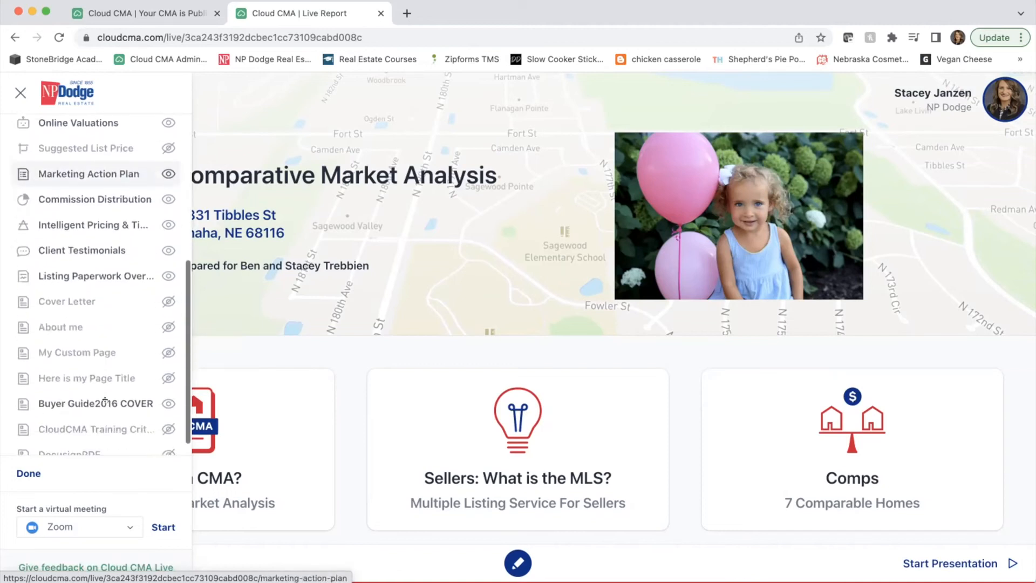
pyautogui.click(30, 473)
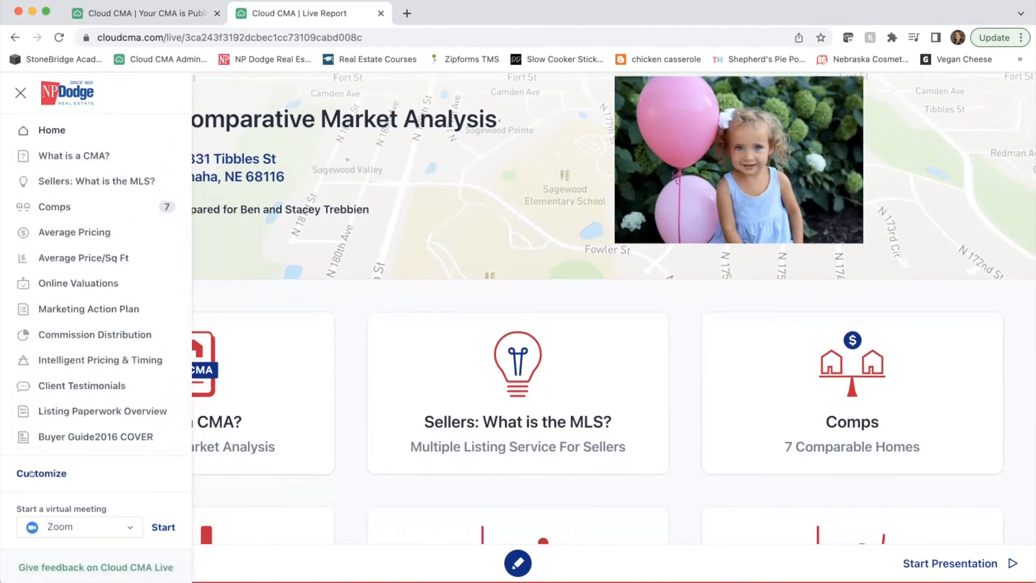
pyautogui.scroll(-3, 32, 473)
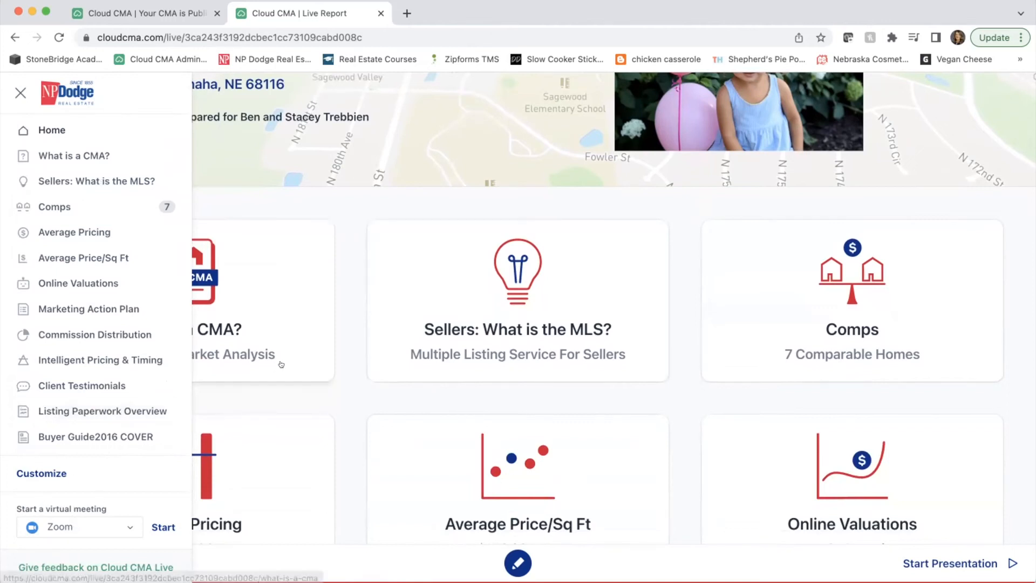
pyautogui.scroll(3, 280, 324)
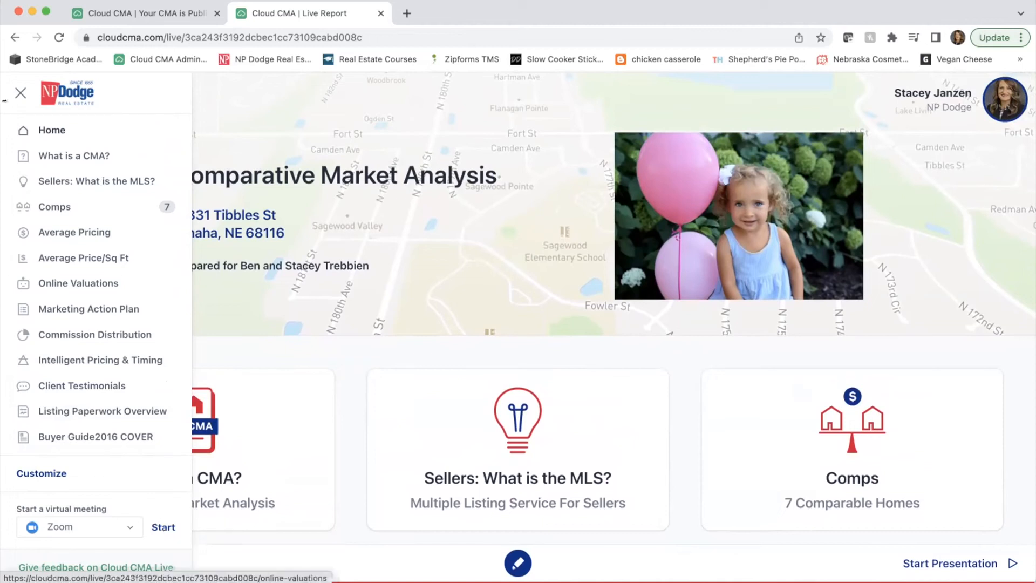
pyautogui.click(225, 201)
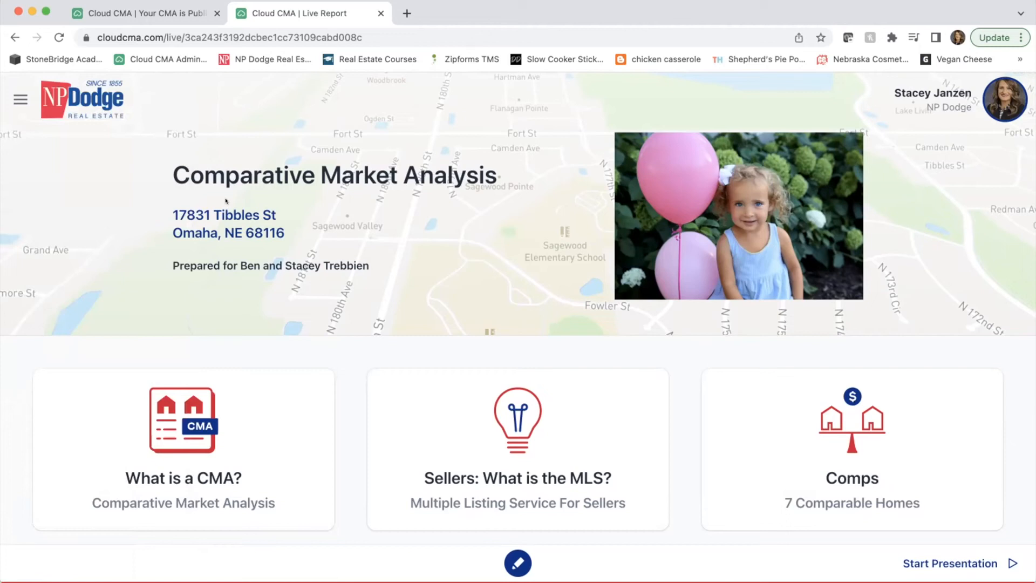
# - Switch back to the 'Your CMA is Published' browser tab
pyautogui.scroll(-1, 225, 201)
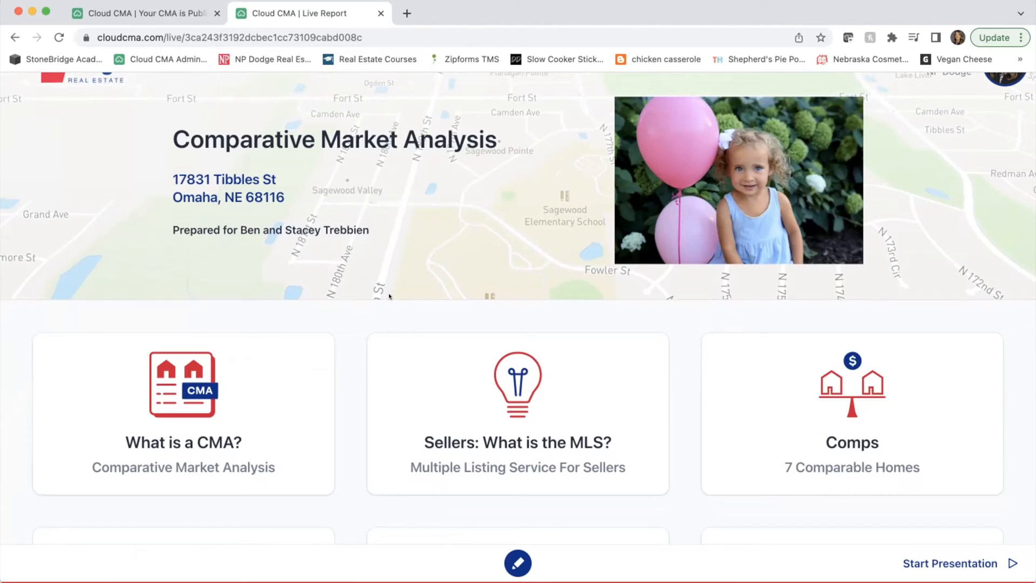
pyautogui.click(172, 10)
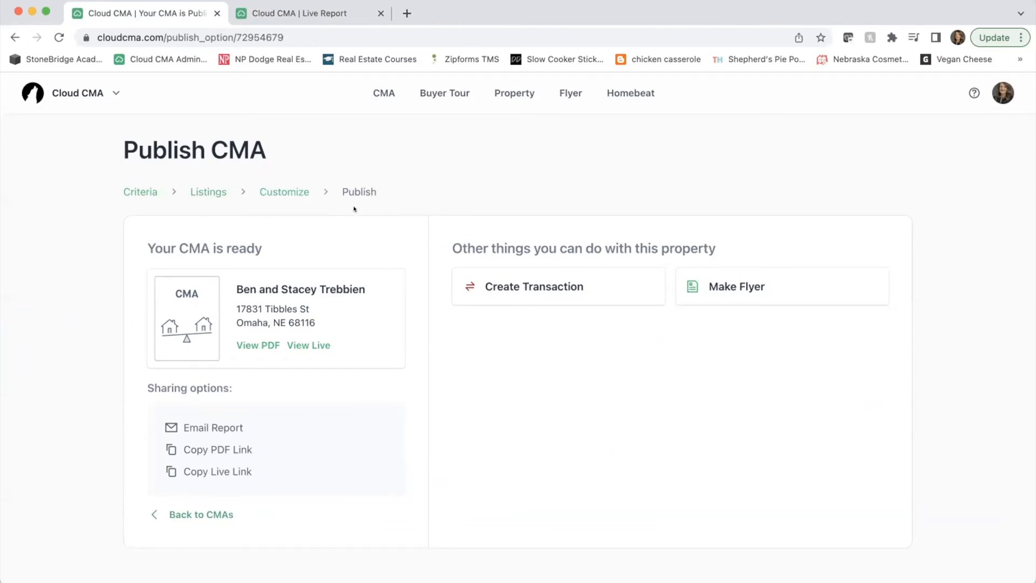
pyautogui.click(21, 85)
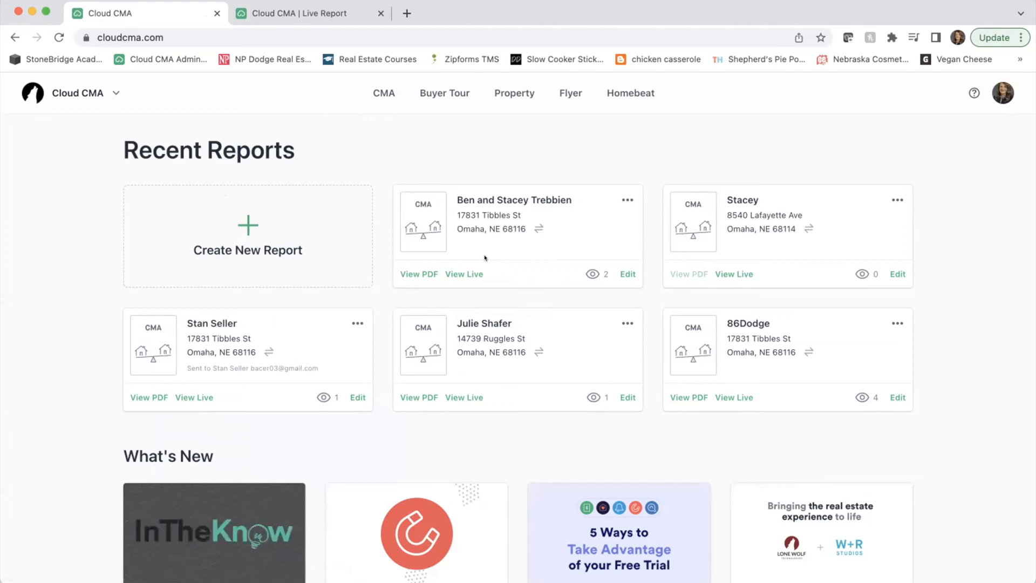
pyautogui.click(625, 199)
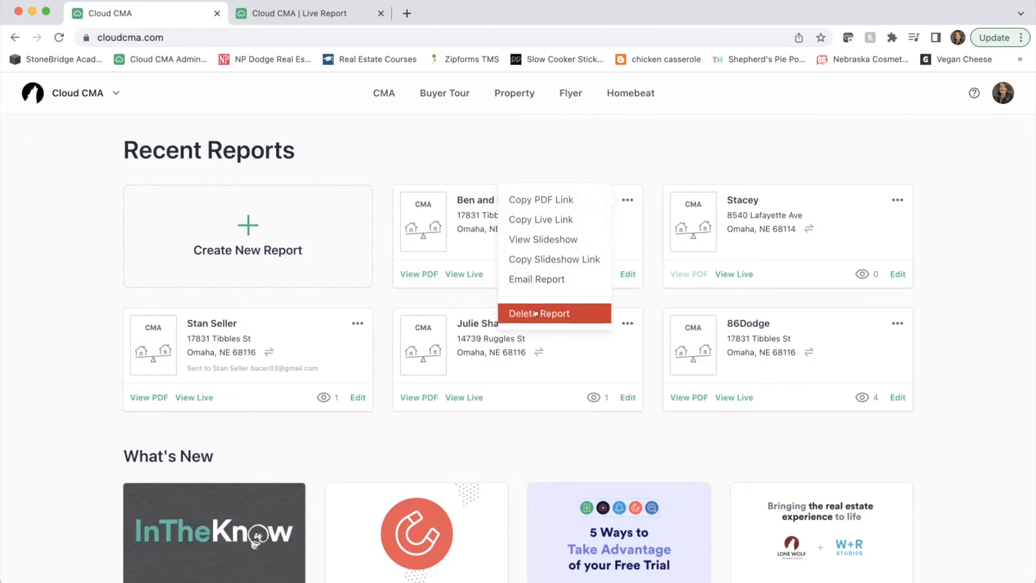
pyautogui.click(637, 169)
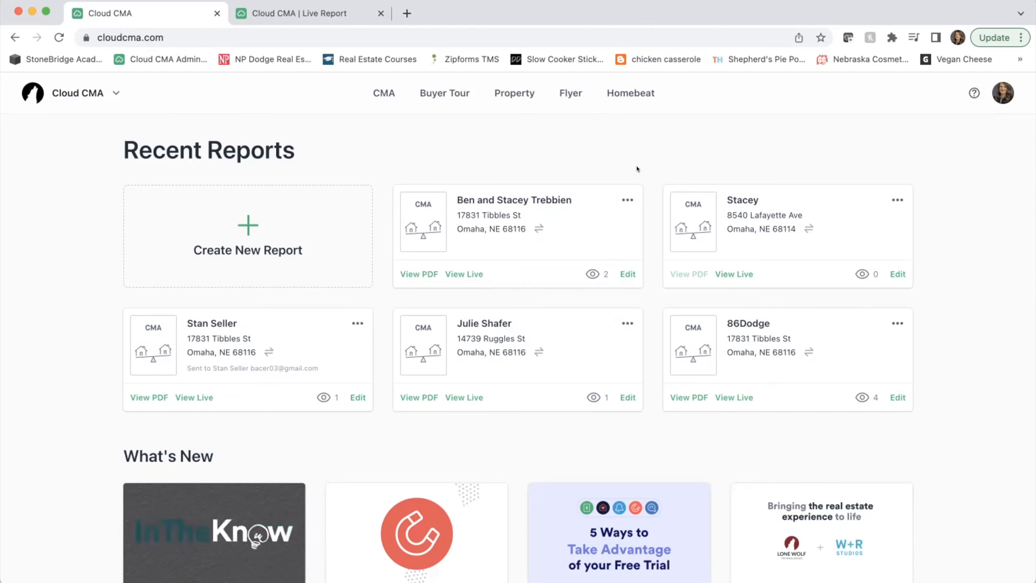
# - Start a new Property Report, entering the client's name and MLS number 22221068
pyautogui.click(242, 231)
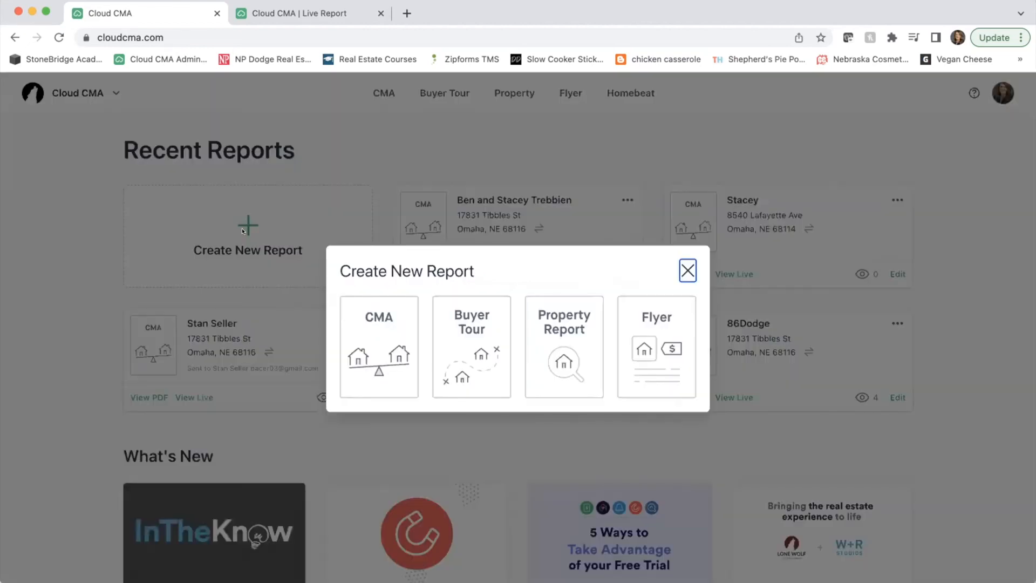
pyautogui.click(547, 333)
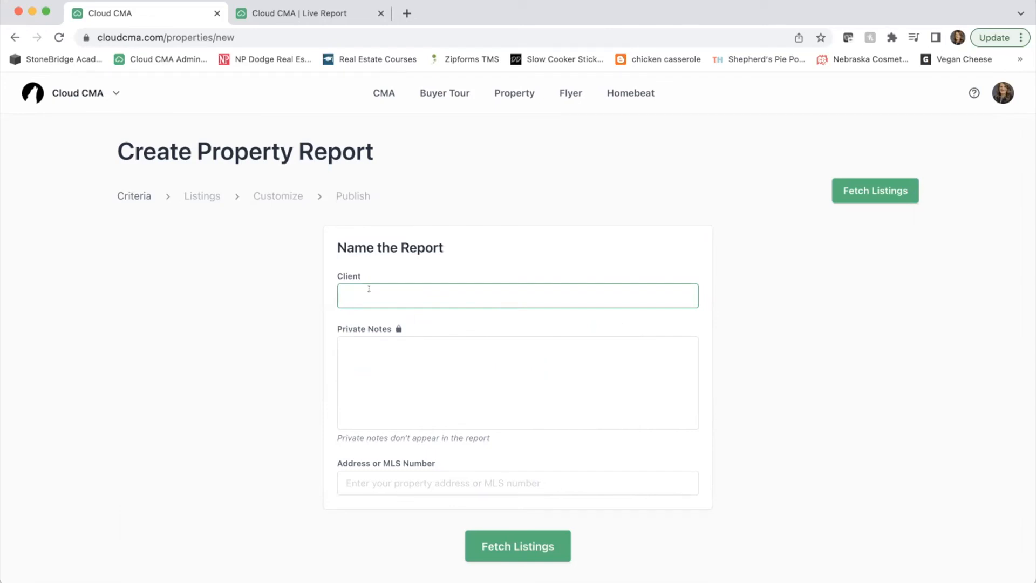
pyautogui.click(451, 476)
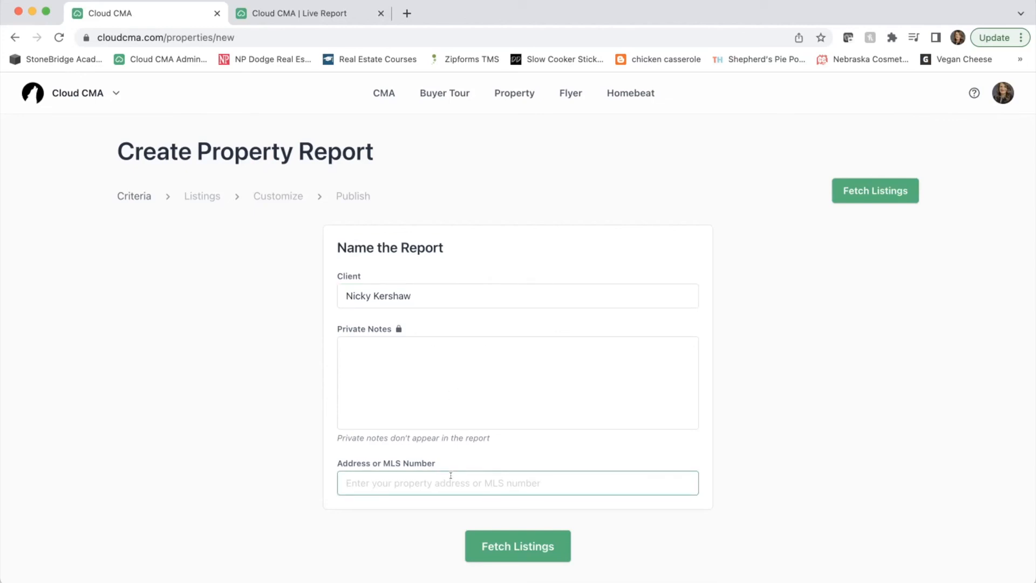
pyautogui.write('22221')
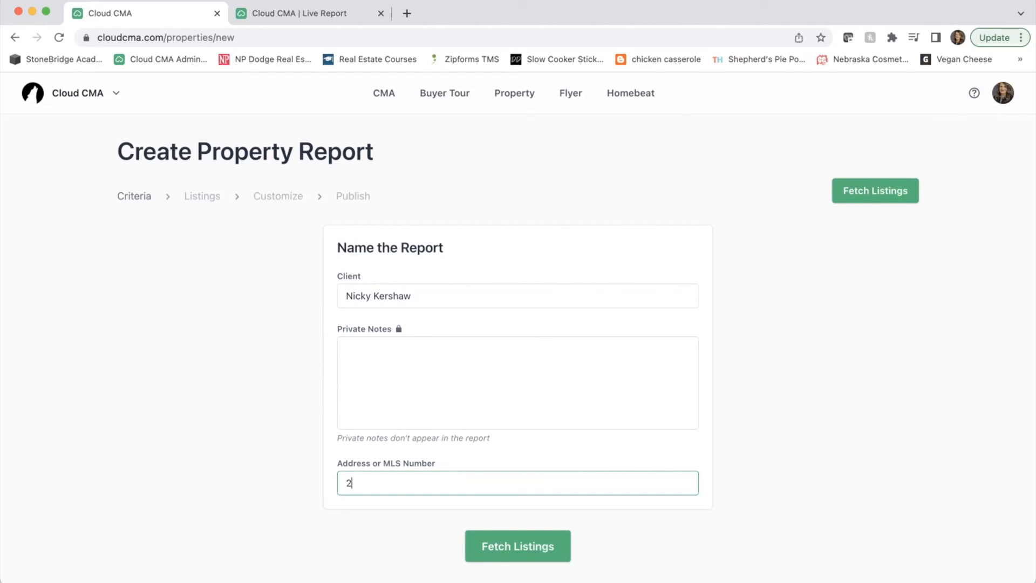
pyautogui.write('068')
pyautogui.click(518, 544)
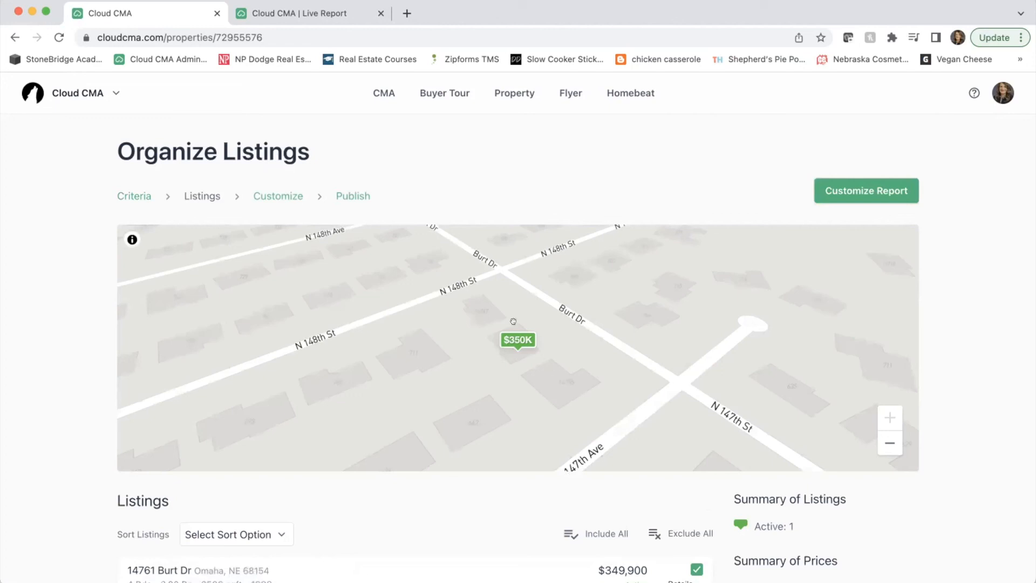
pyautogui.scroll(-3, 643, 431)
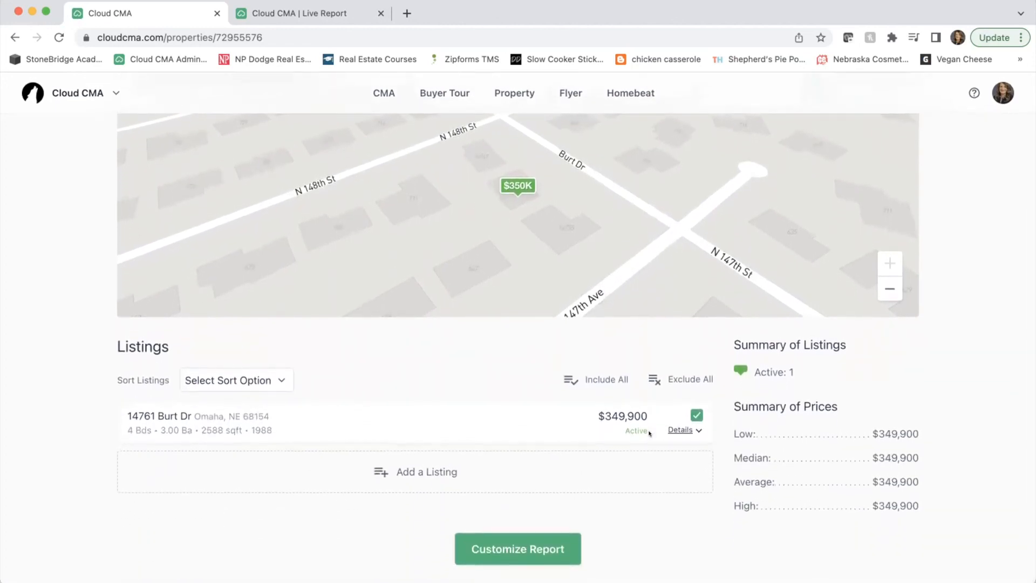
pyautogui.click(682, 430)
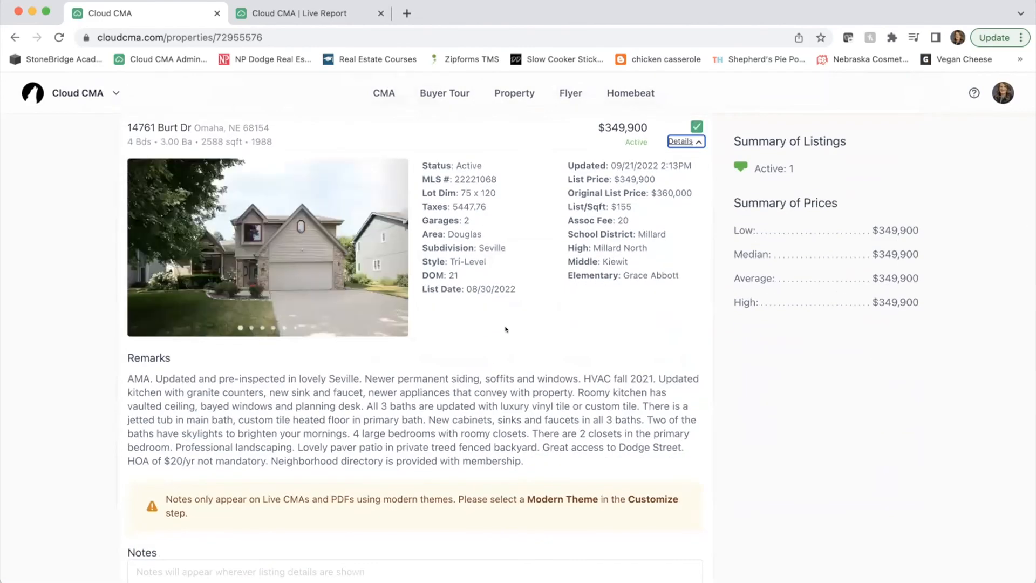
pyautogui.scroll(-5, 506, 329)
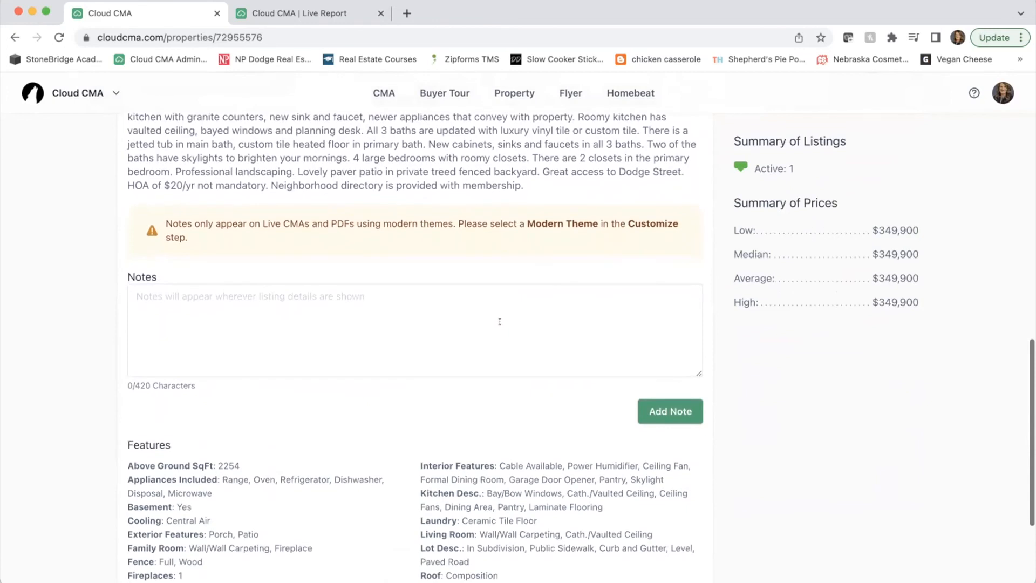
pyautogui.scroll(-3, 453, 438)
pyautogui.scroll(10, 485, 504)
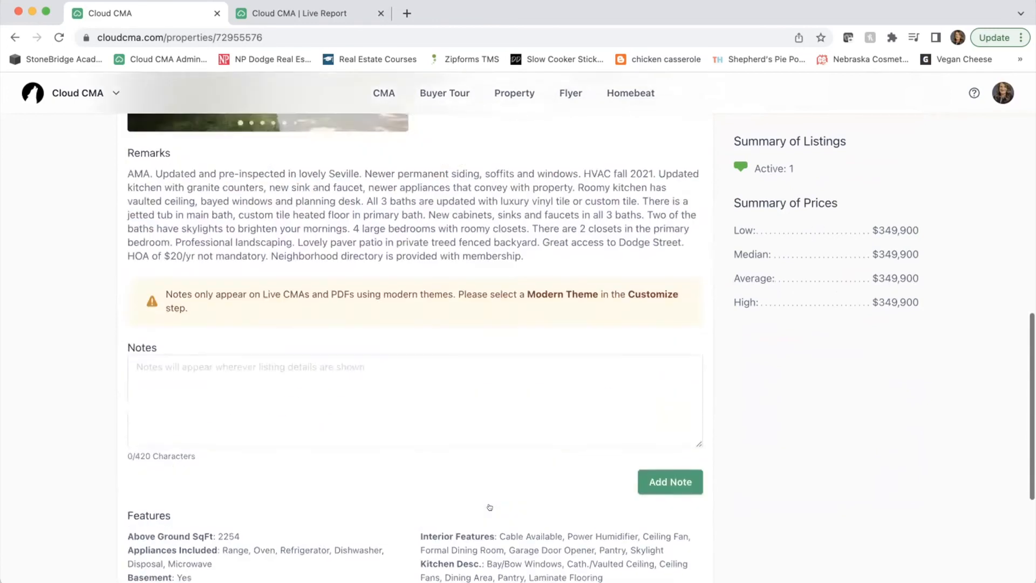
# - Collapse the listing details and continue to Customize Report, bringing up the layout choices
pyautogui.click(681, 276)
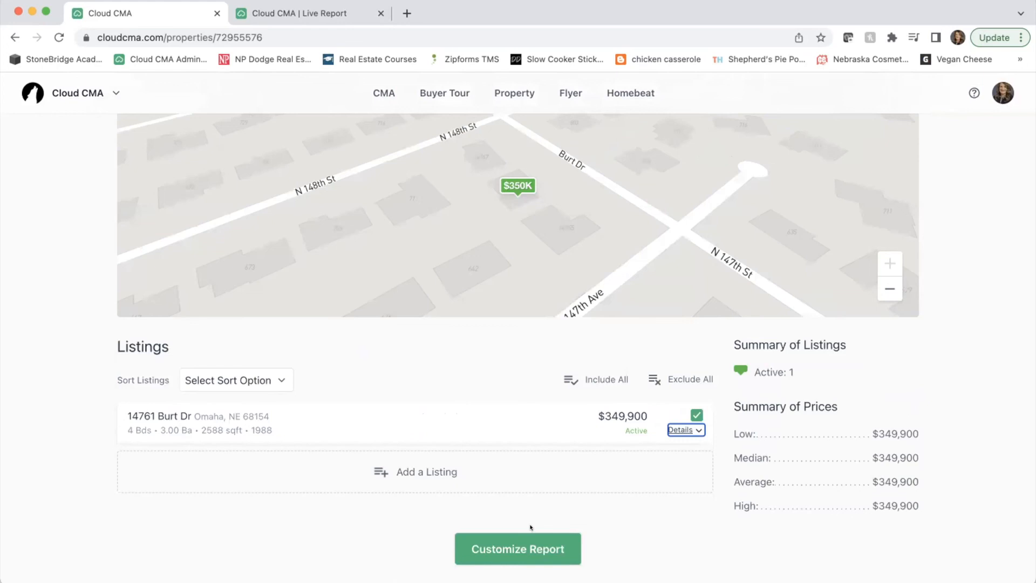
pyautogui.click(528, 551)
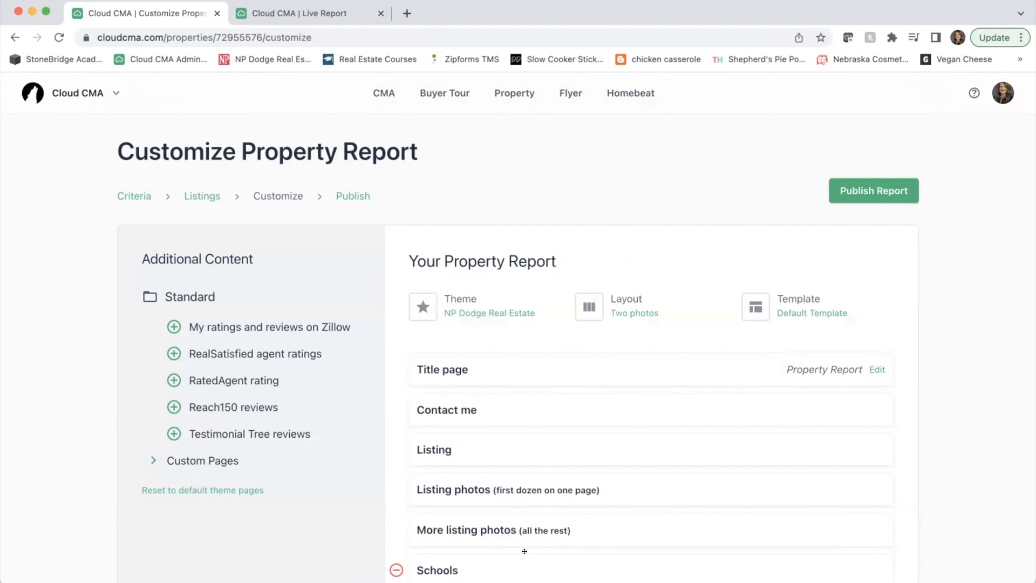
pyautogui.click(597, 304)
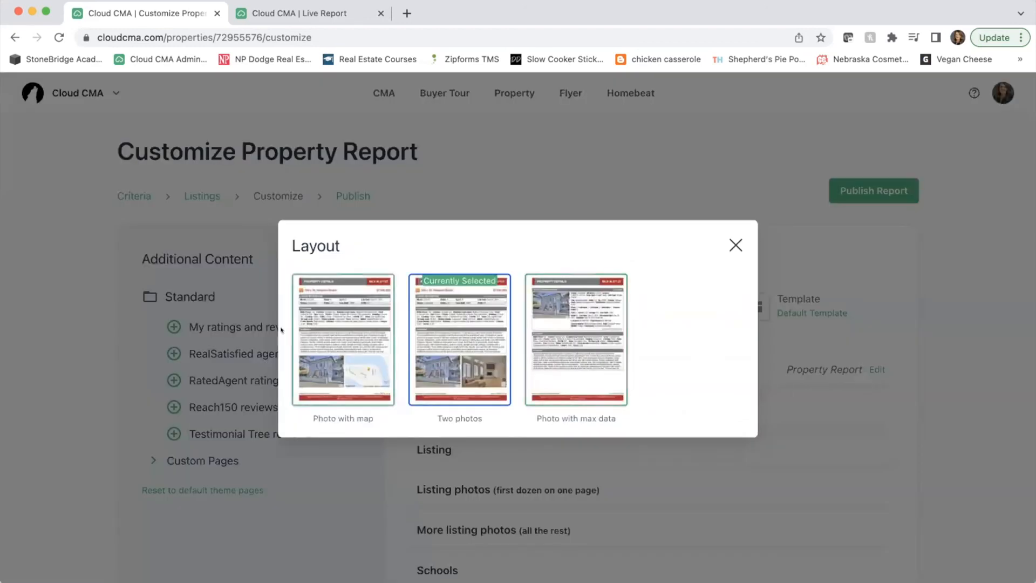
# - Set the report layout to Photo with map
pyautogui.click(345, 288)
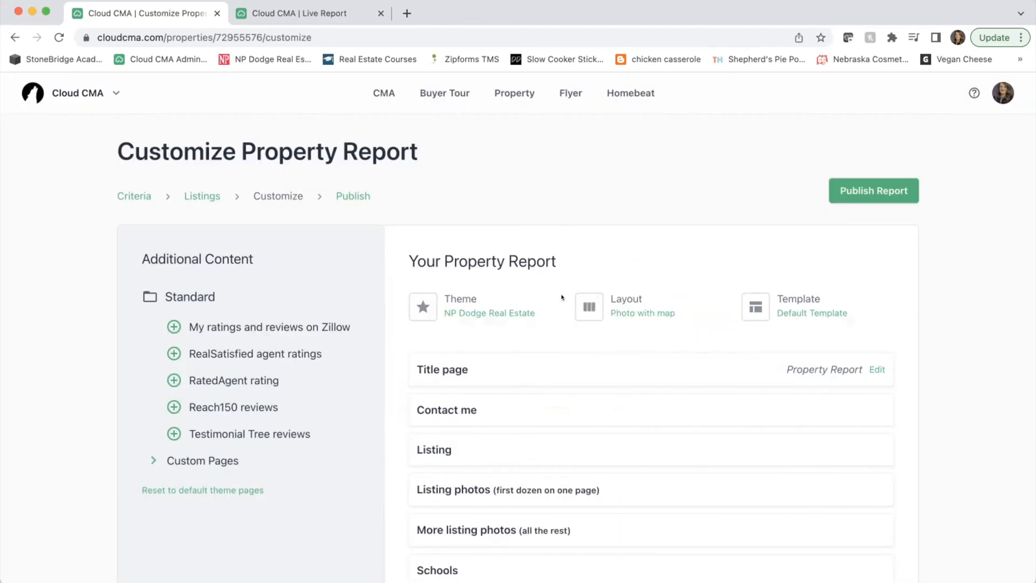
pyautogui.click(601, 303)
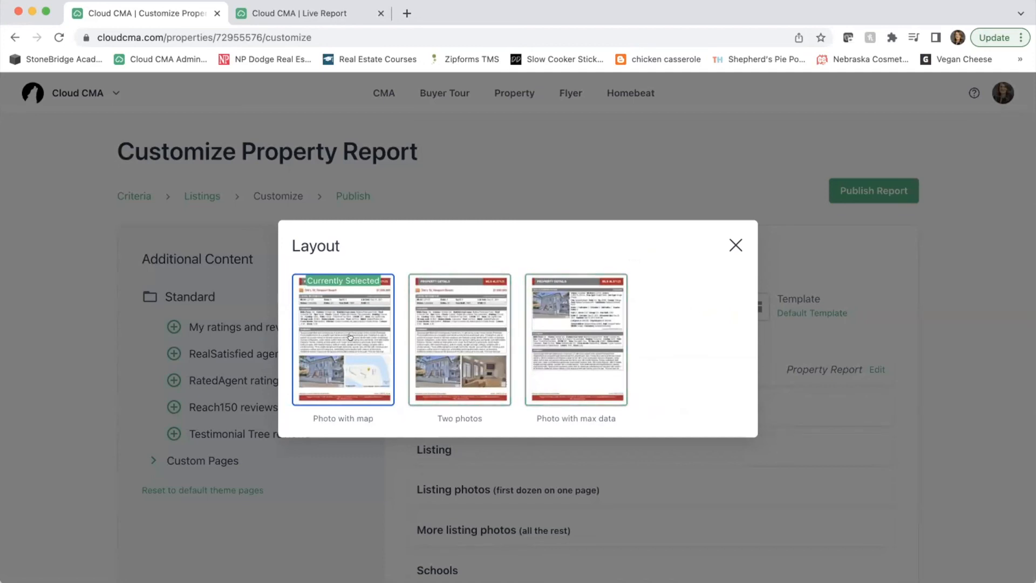
pyautogui.click(734, 244)
# - Preview the report PDF, remove the Down payment resources page, and publish the report
pyautogui.scroll(-5, 699, 415)
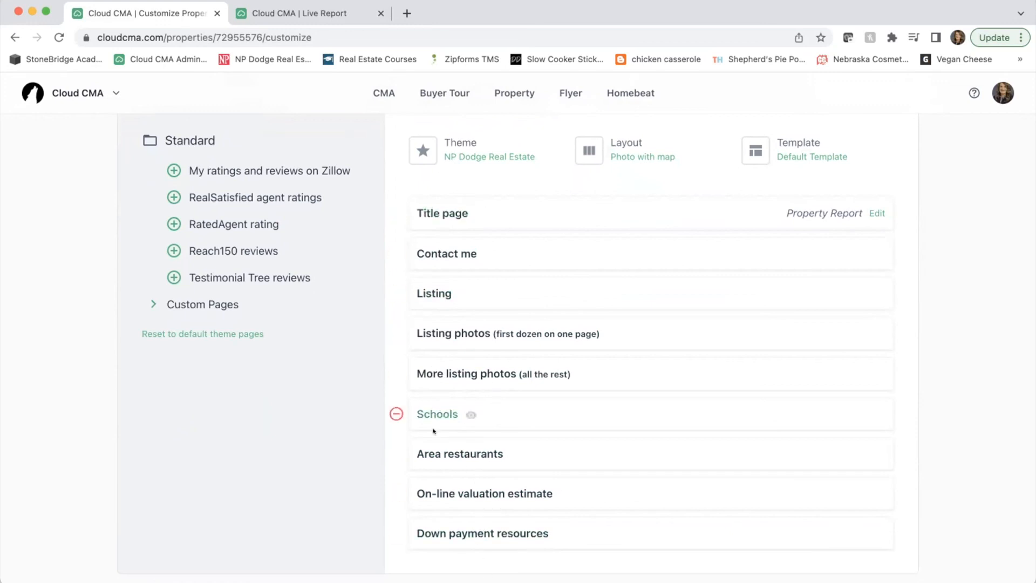
pyautogui.scroll(-1, 416, 469)
pyautogui.click(453, 516)
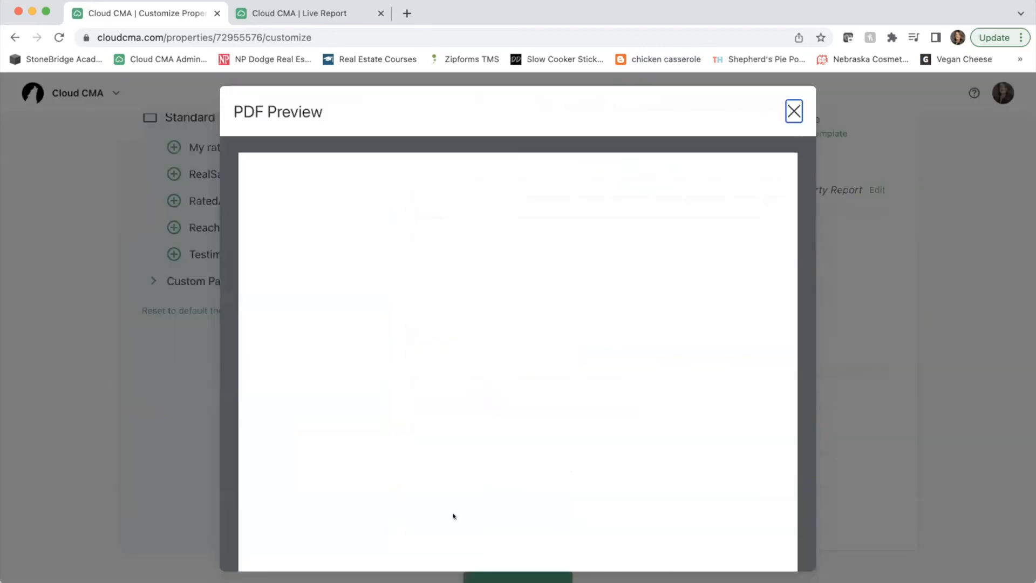
pyautogui.scroll(-5, 454, 516)
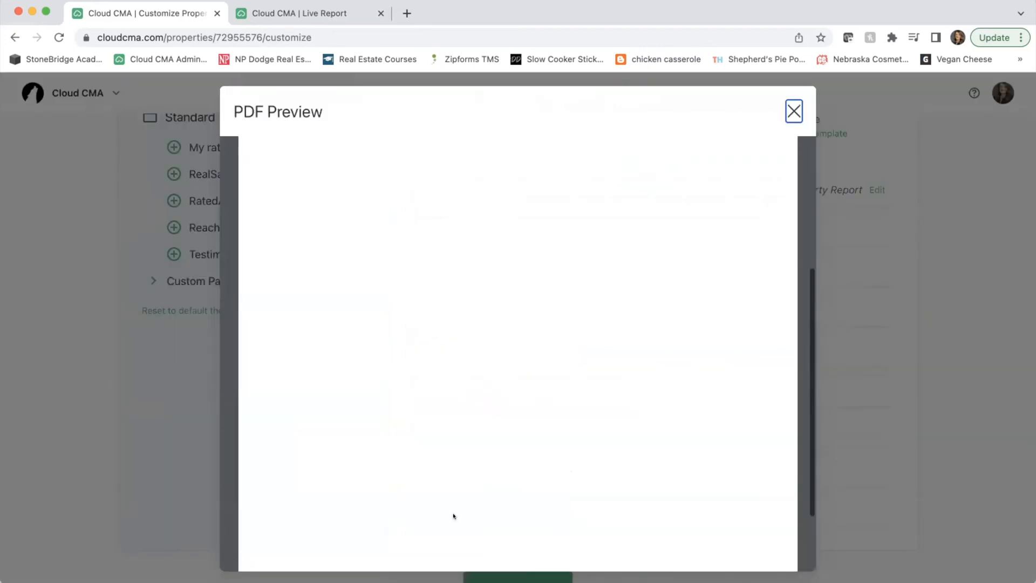
pyautogui.scroll(5, 453, 516)
pyautogui.click(790, 108)
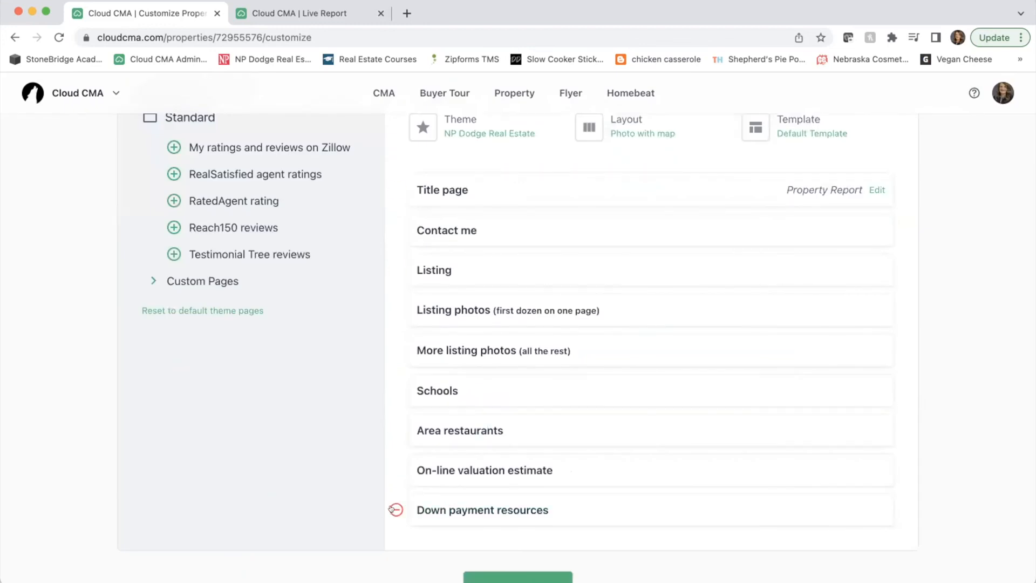
pyautogui.click(396, 509)
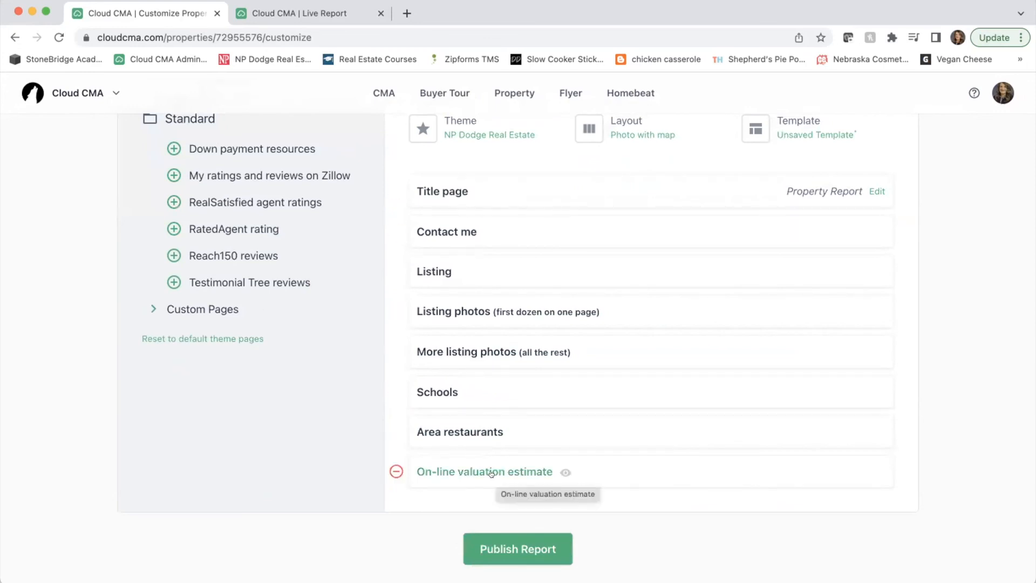
pyautogui.click(513, 549)
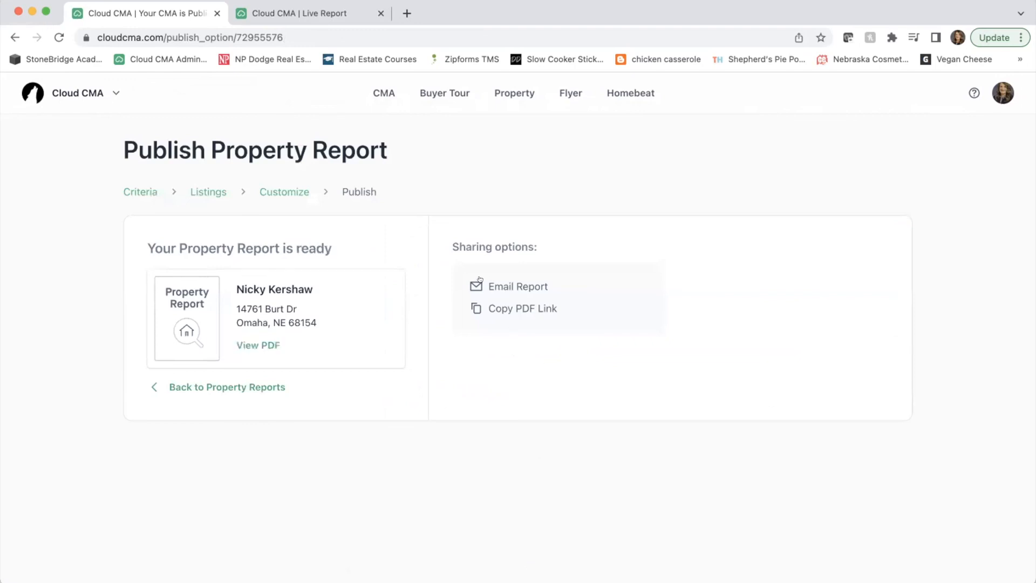
# - Open the published PDF and scroll from the listing photos through Area Schools to Area Restaurants, page 8
pyautogui.click(246, 344)
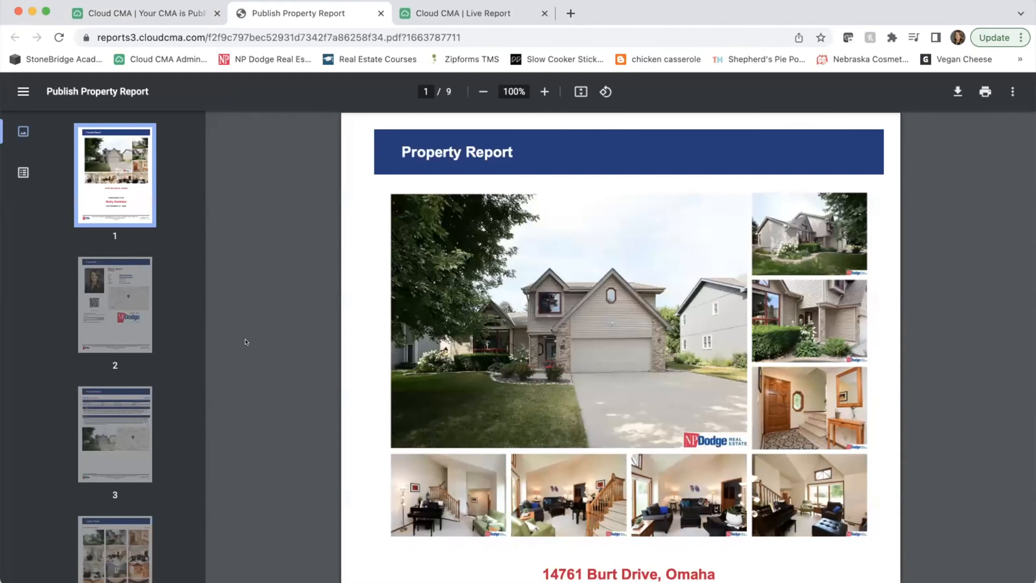
pyautogui.scroll(-3, 531, 353)
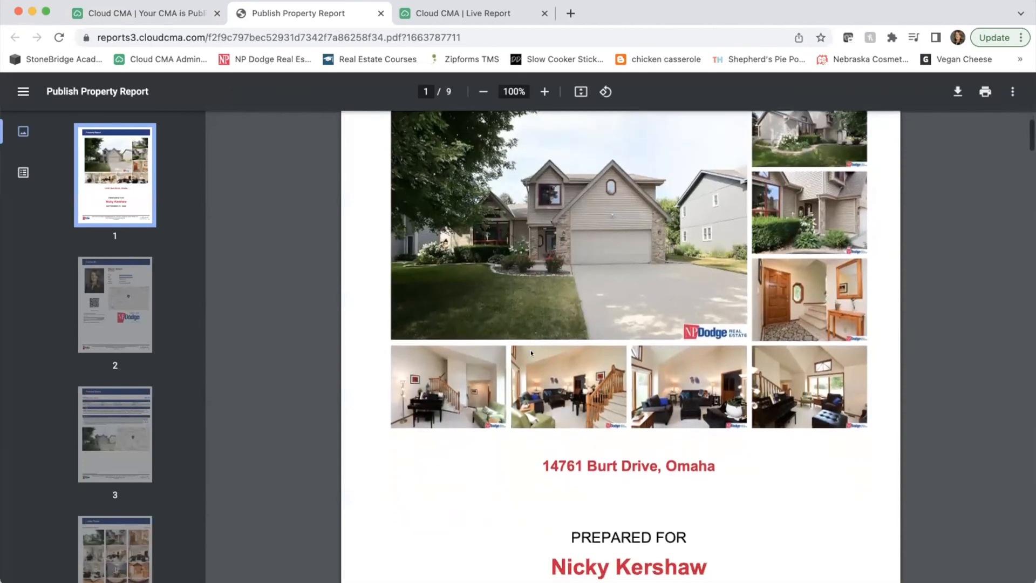
pyautogui.scroll(-1, 531, 353)
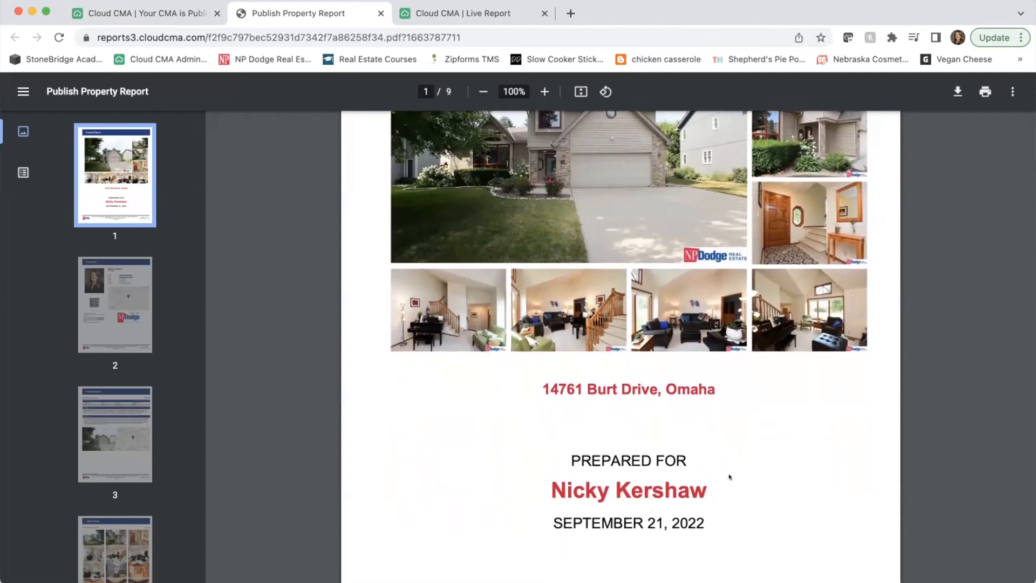
pyautogui.scroll(-1, 698, 516)
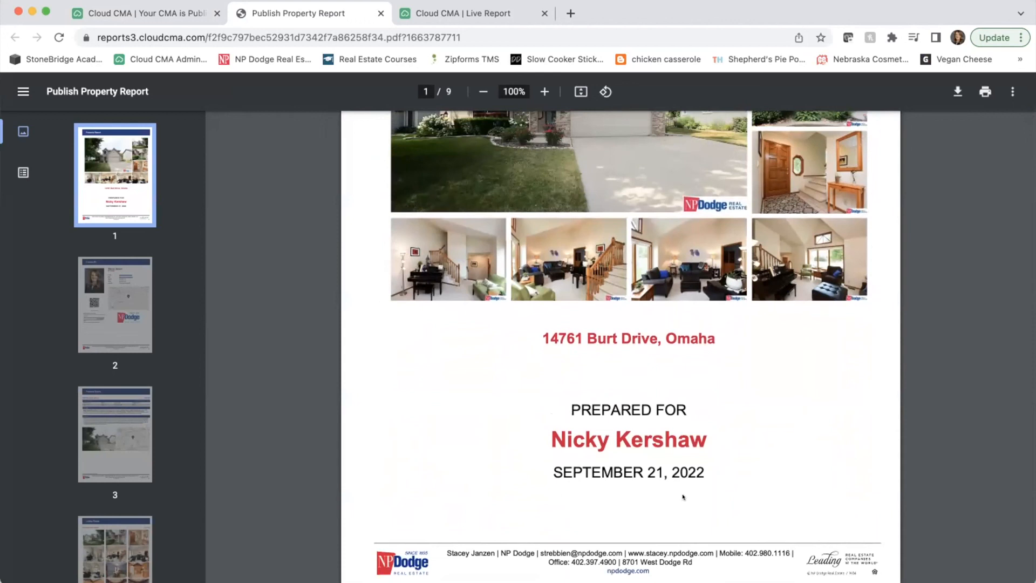
pyautogui.scroll(-10, 683, 496)
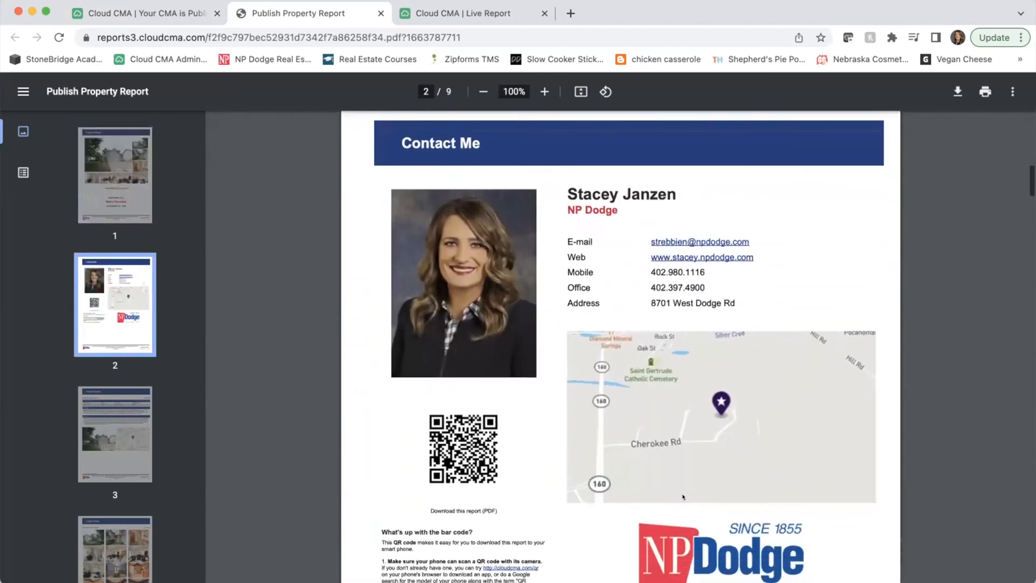
pyautogui.scroll(-10, 682, 496)
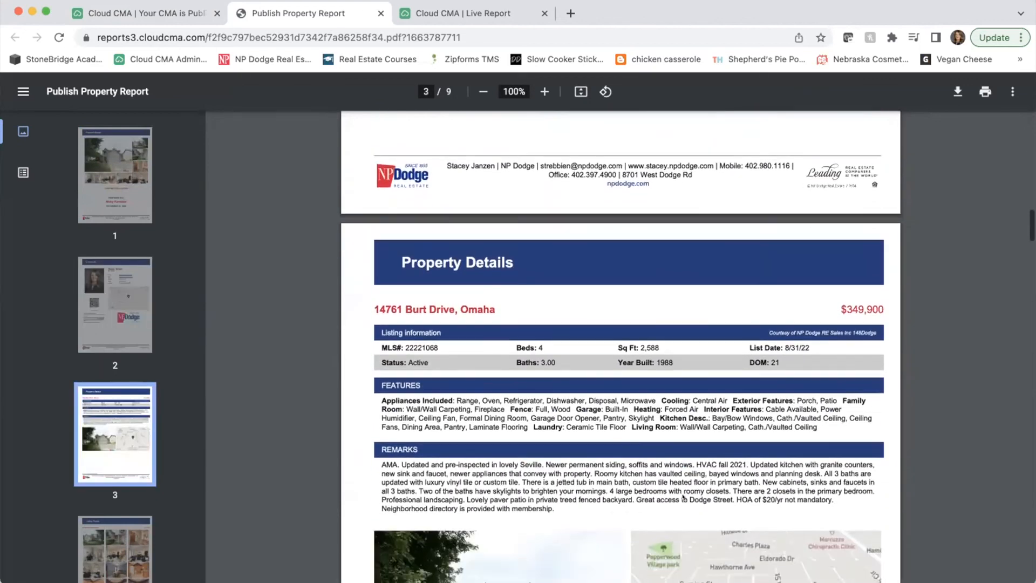
pyautogui.scroll(-5, 682, 496)
pyautogui.scroll(3, 683, 496)
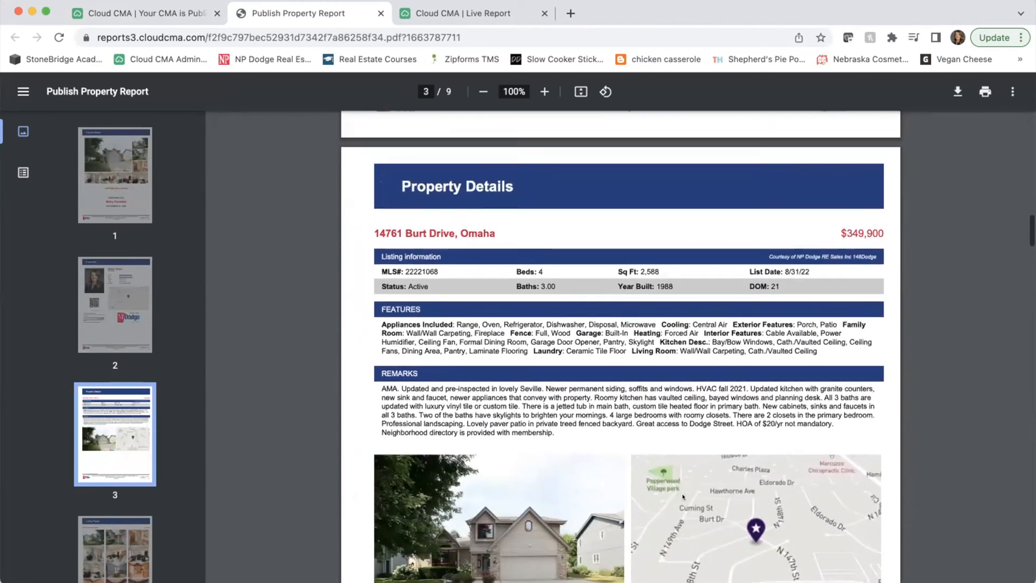
pyautogui.scroll(-1, 682, 496)
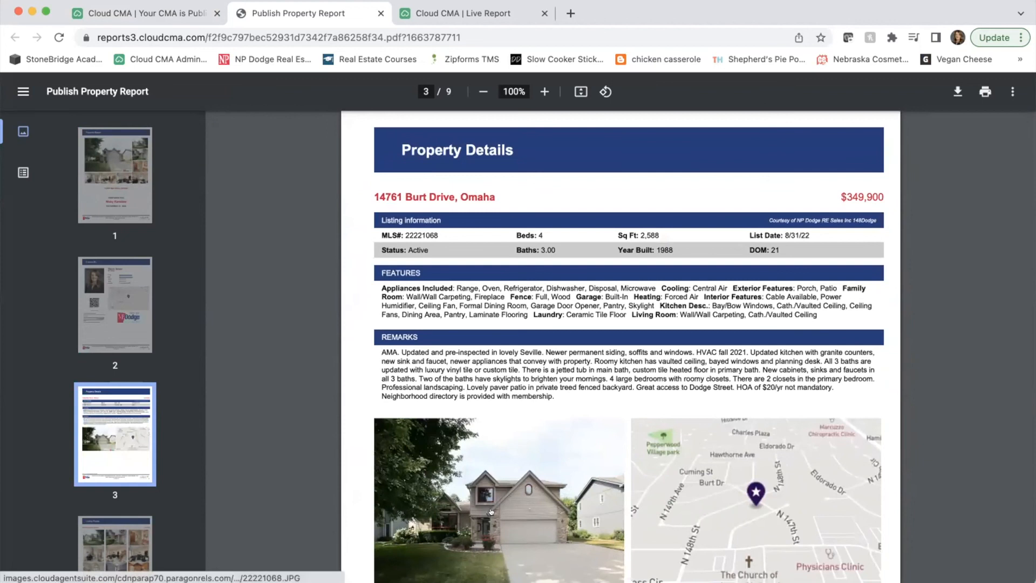
pyautogui.scroll(-12, 767, 469)
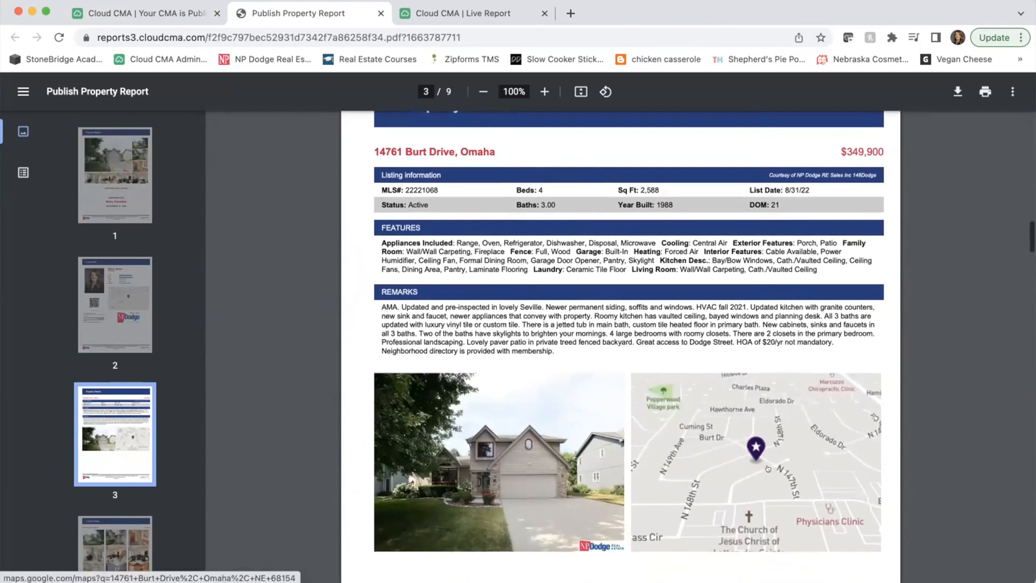
pyautogui.scroll(-1, 767, 468)
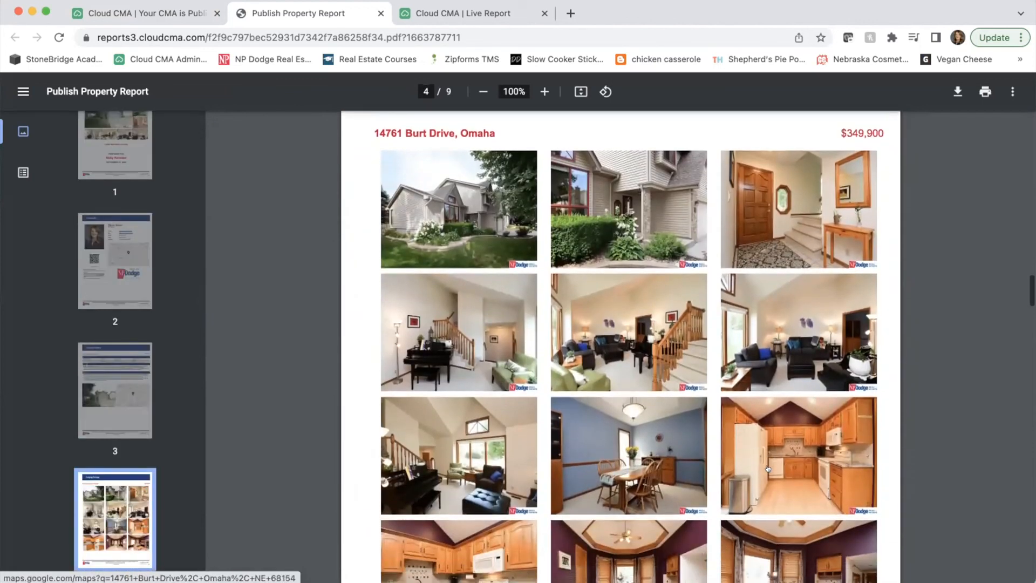
pyautogui.scroll(-20, 767, 469)
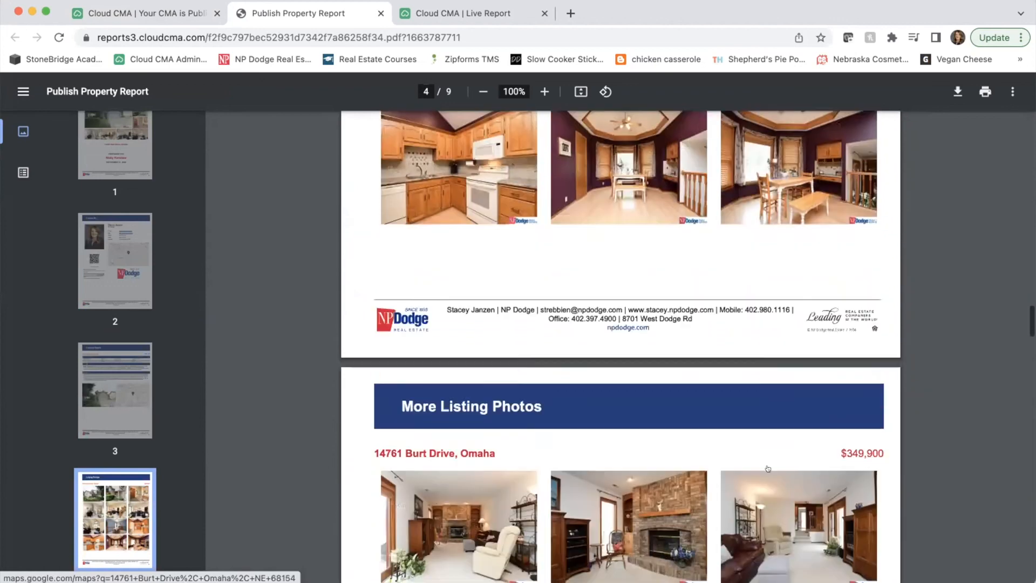
pyautogui.scroll(-20, 767, 468)
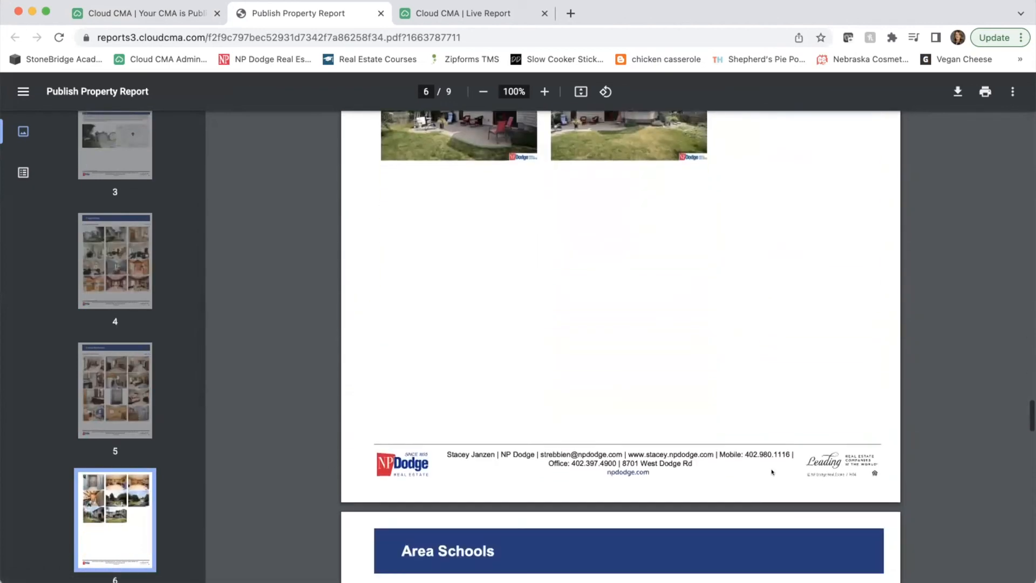
pyautogui.scroll(-12, 771, 470)
pyautogui.scroll(3, 771, 471)
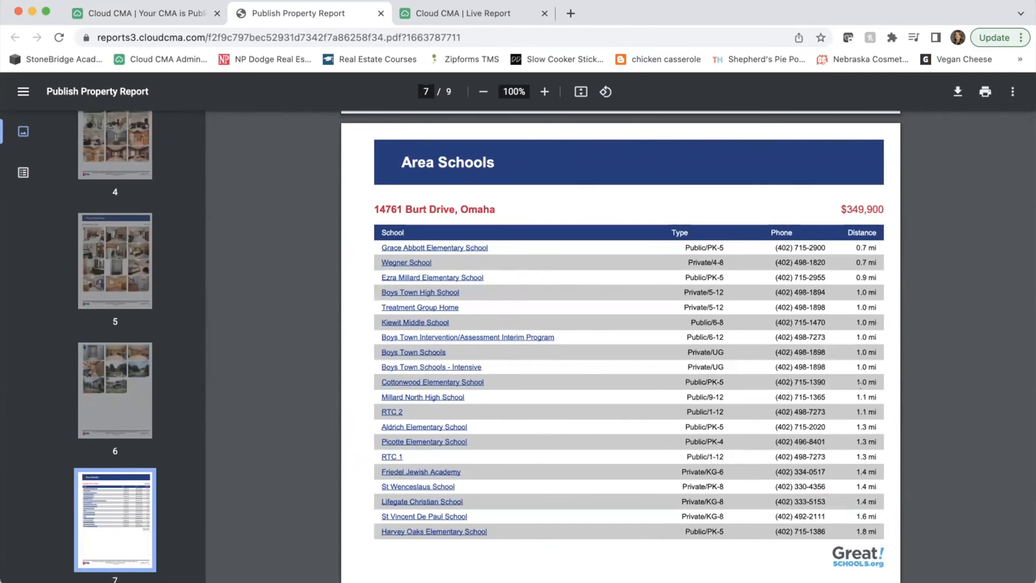
pyautogui.scroll(-1, 860, 385)
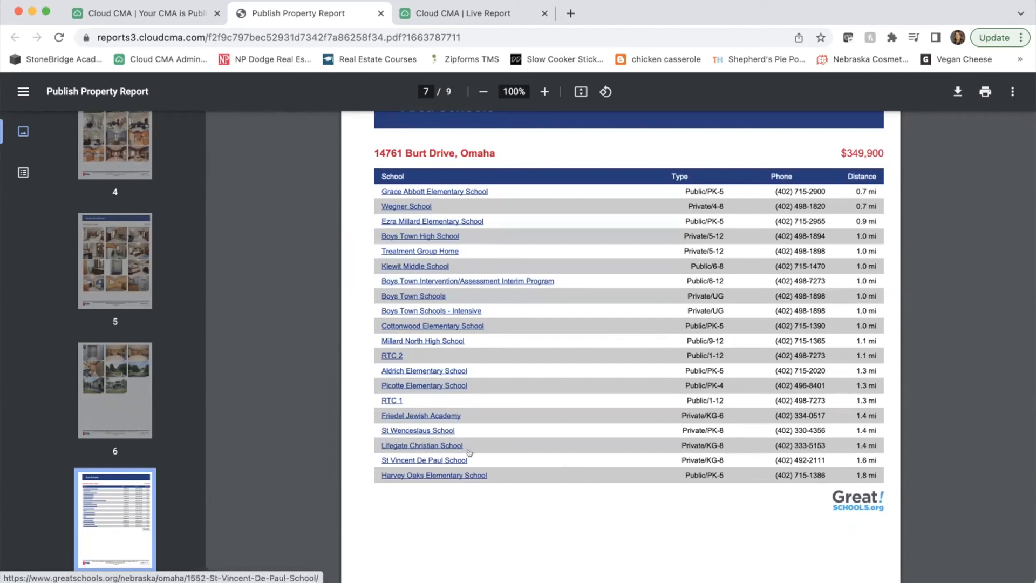
pyautogui.scroll(-3, 573, 472)
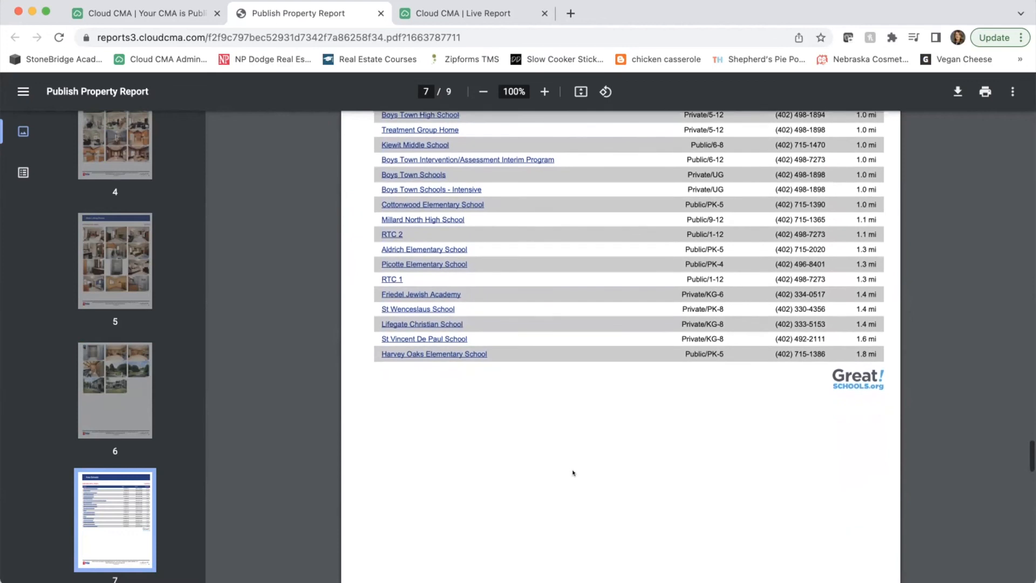
pyautogui.scroll(-6, 573, 473)
pyautogui.scroll(-10, 573, 473)
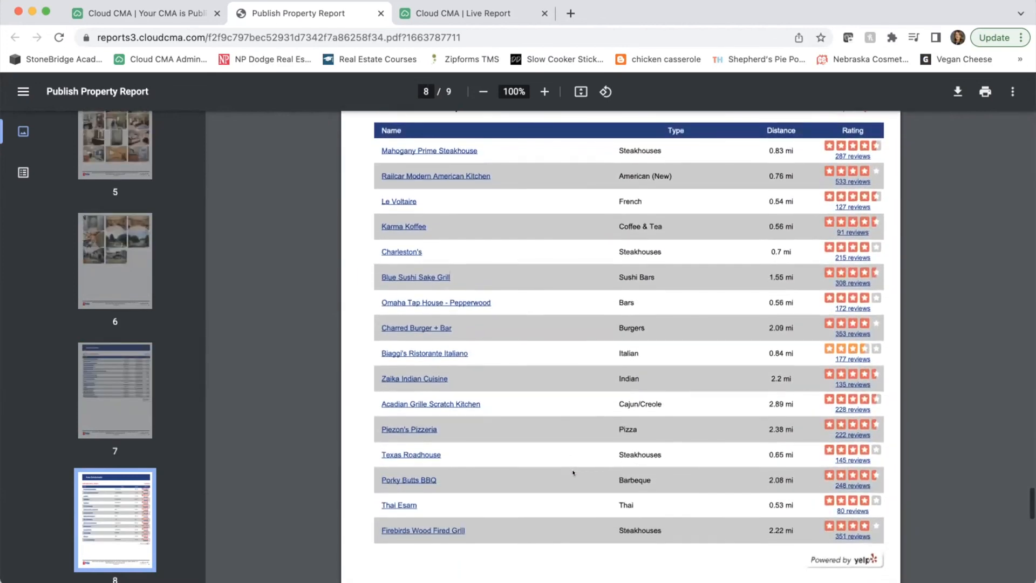
pyautogui.scroll(2, 573, 469)
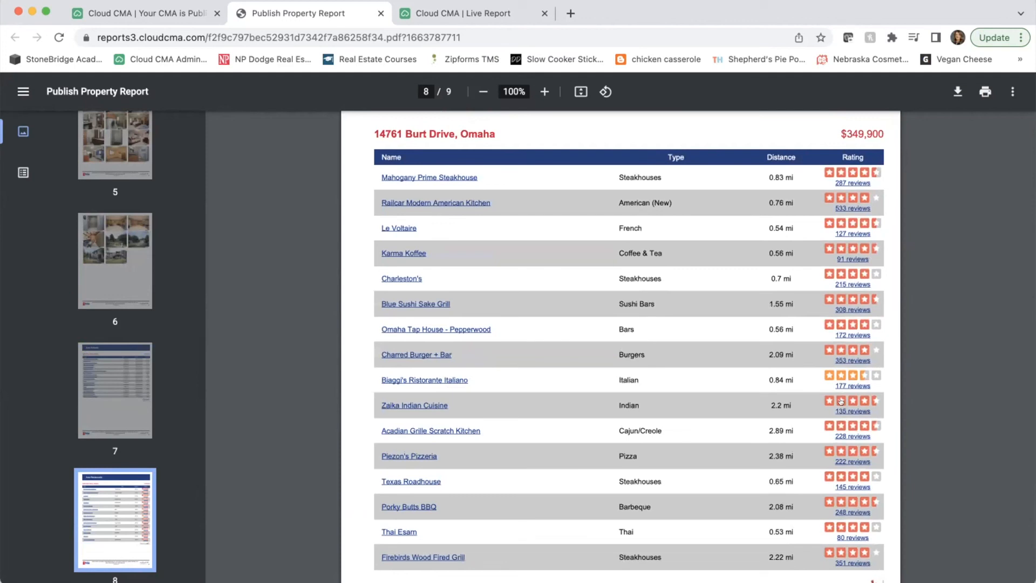
pyautogui.scroll(-3, 840, 401)
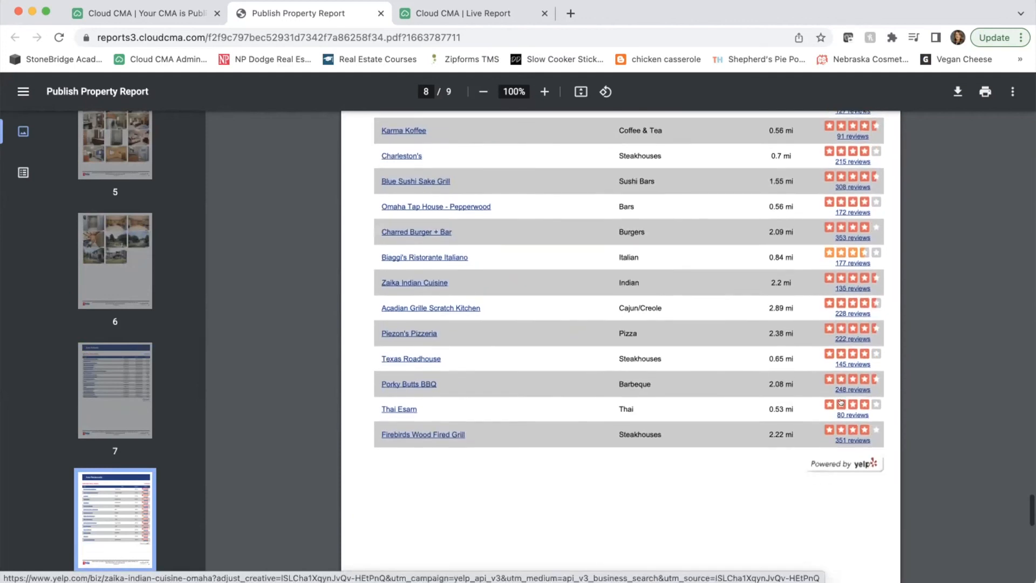
pyautogui.scroll(-10, 840, 402)
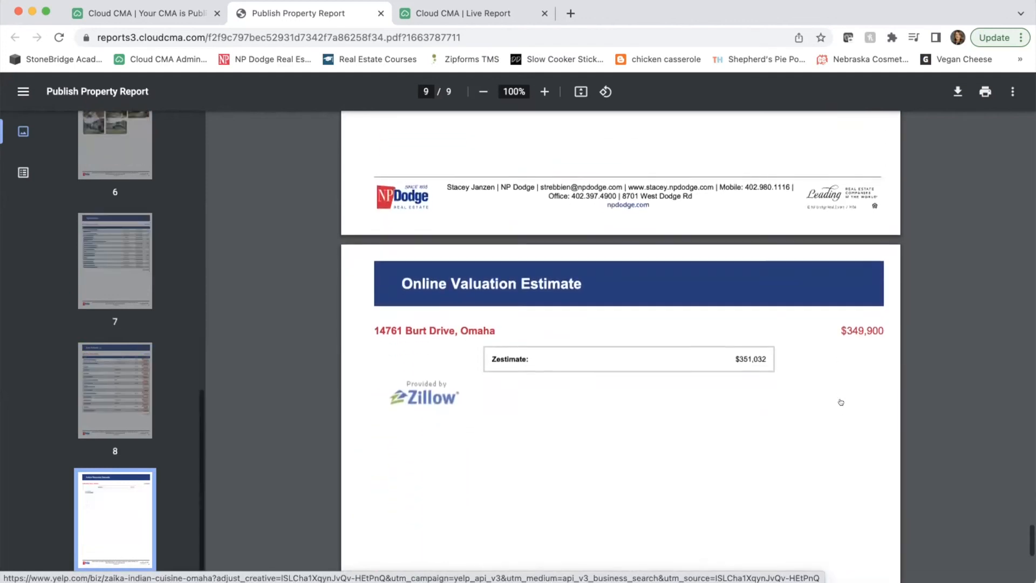
pyautogui.scroll(-3, 840, 402)
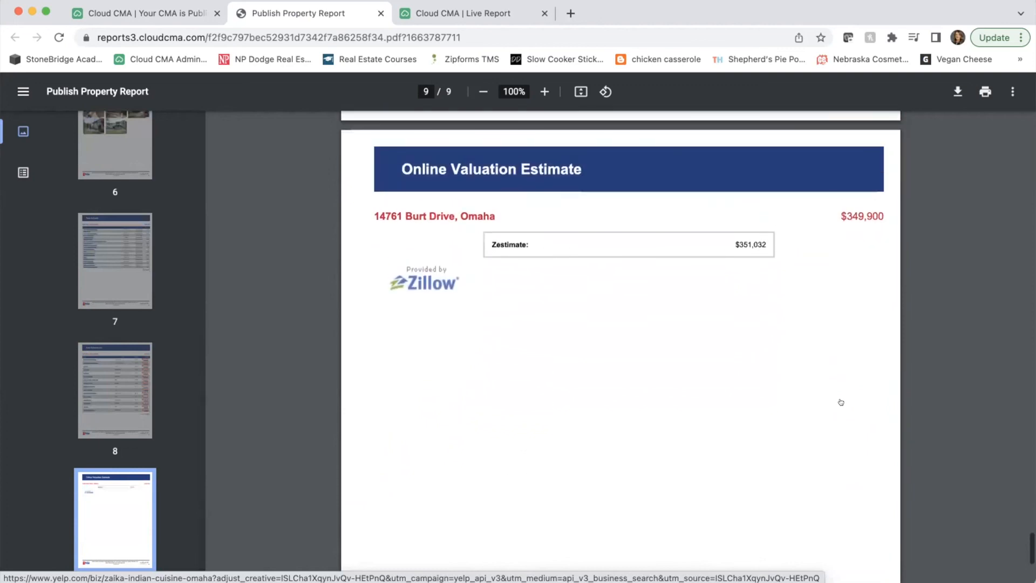
pyautogui.scroll(-1, 840, 402)
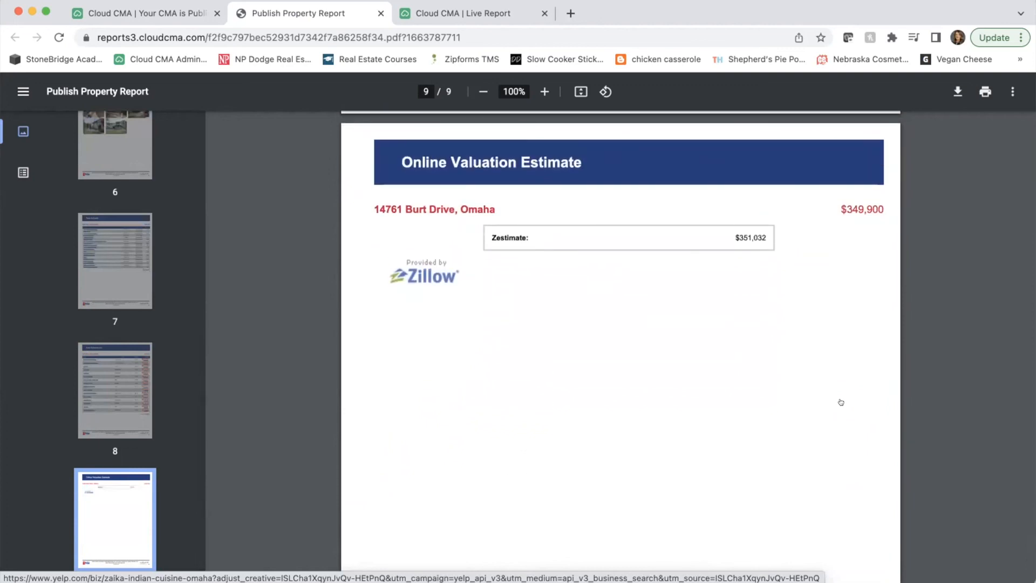
pyautogui.scroll(-7, 840, 402)
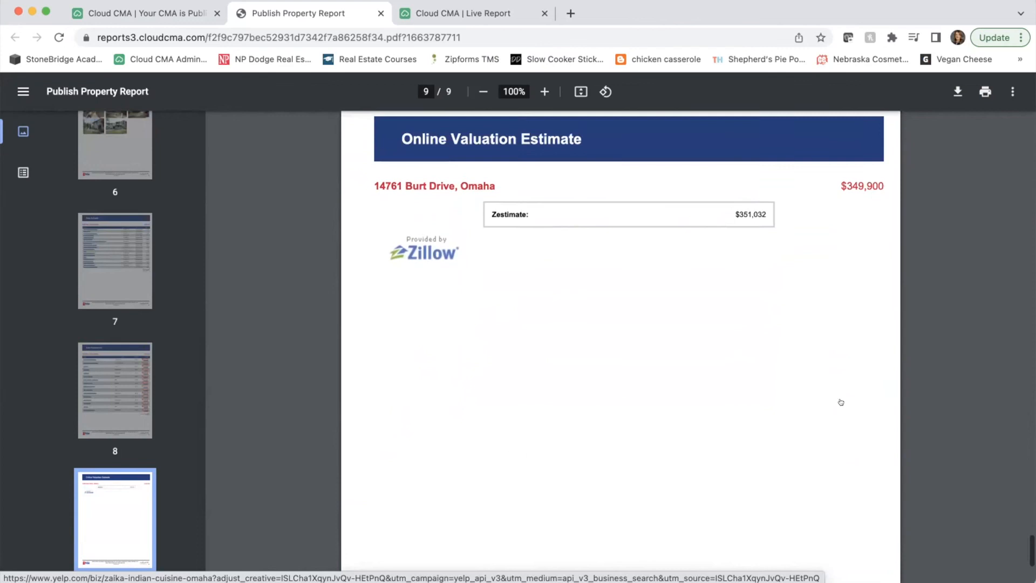
pyautogui.scroll(7, 840, 402)
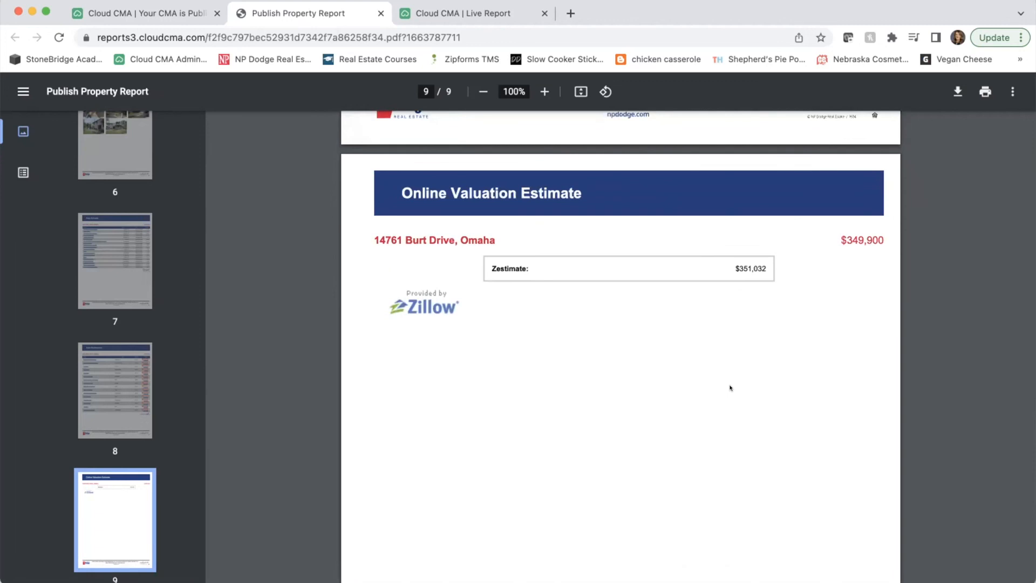
pyautogui.scroll(15, 729, 387)
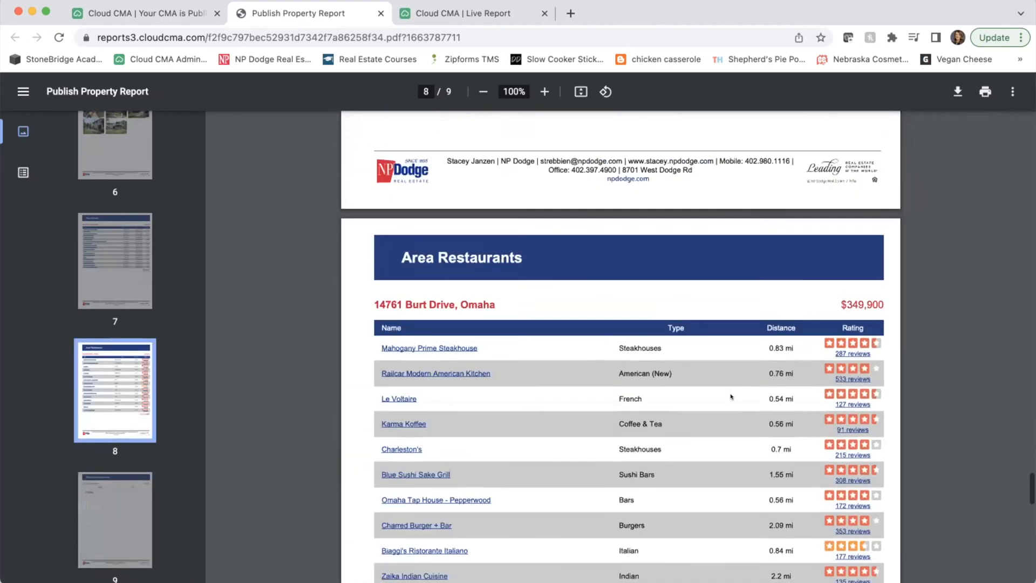
pyautogui.scroll(20, 730, 397)
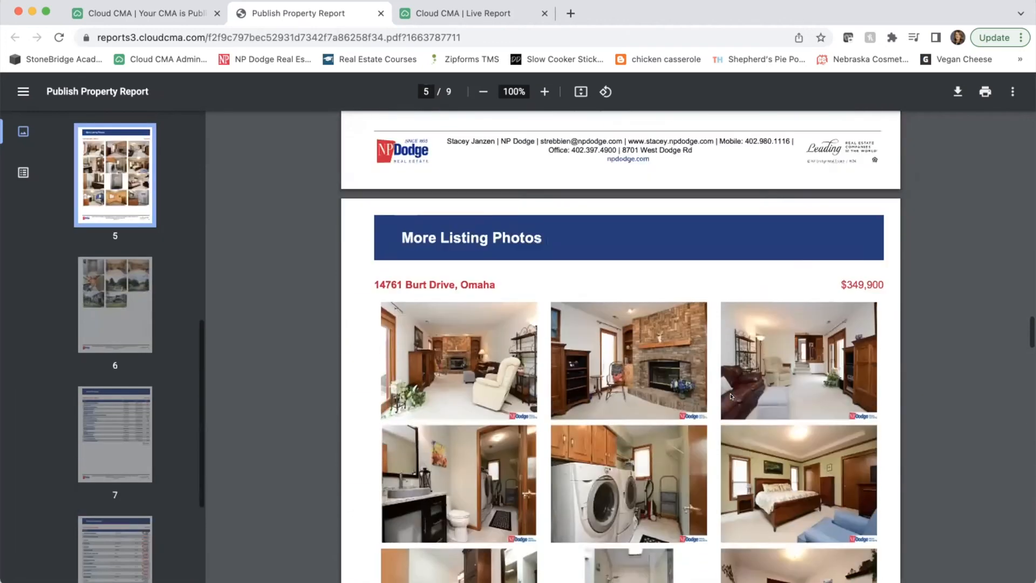
pyautogui.scroll(5, 731, 397)
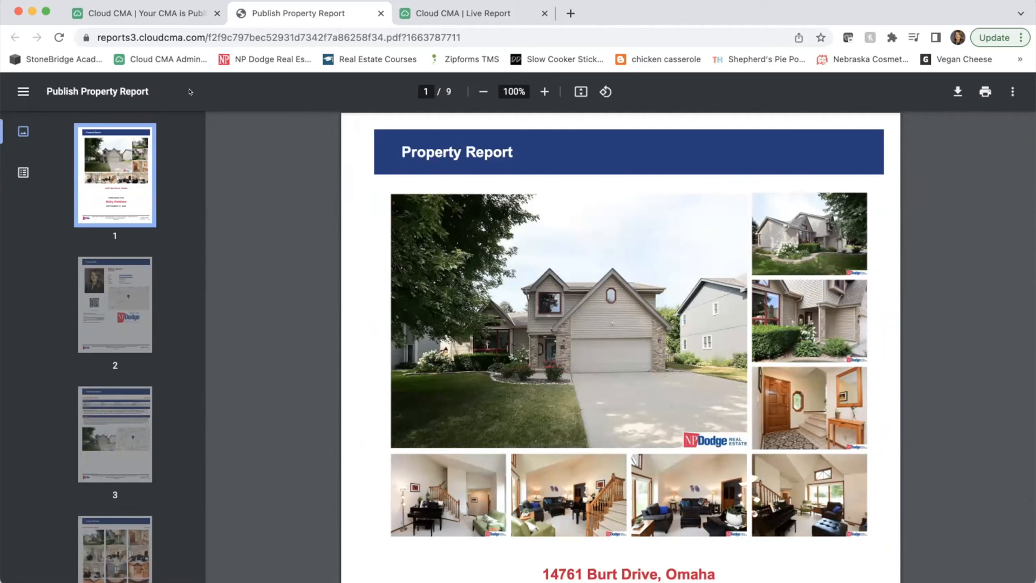
# - Return to the 'Your CMA is Published' tab, then start a new browser tab
pyautogui.click(144, 13)
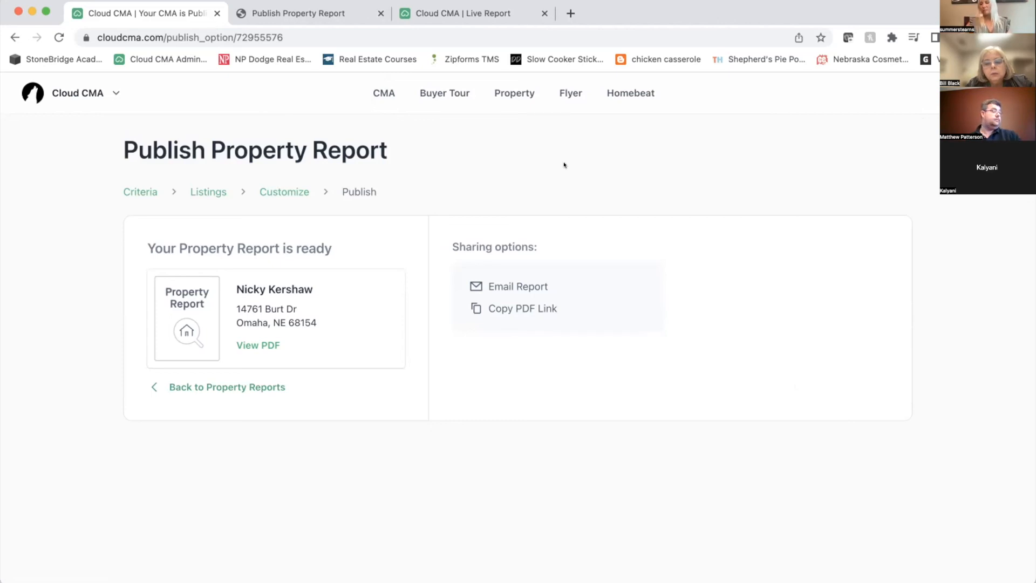
pyautogui.click(565, 13)
# - Go to npdoffice.com and open Training, Technology Training, then the CRM, Website, Property Alerts and App Training Videos
pyautogui.write('npdof')
pyautogui.press('Return')
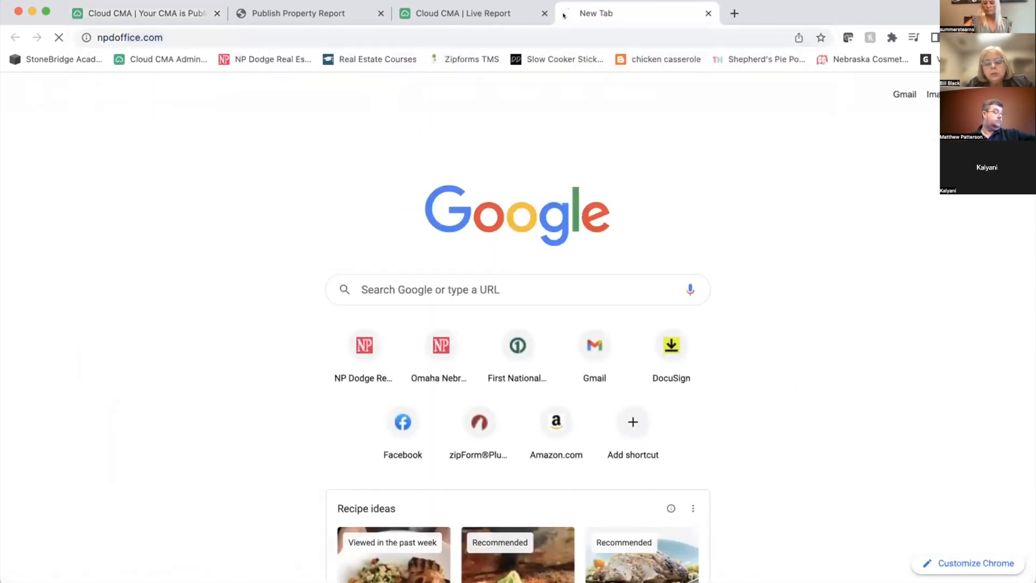
pyautogui.scroll(-7, 417, 252)
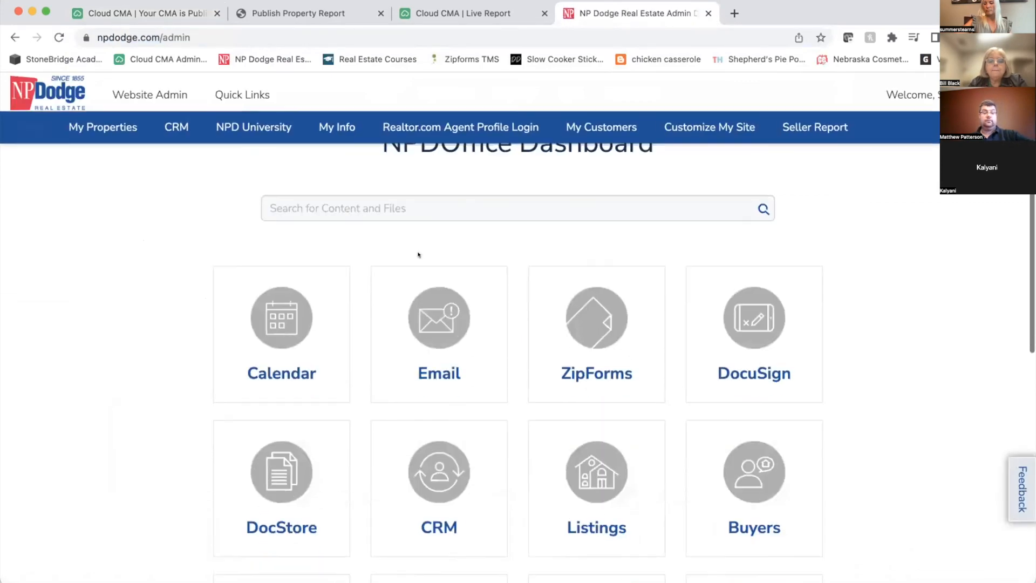
pyautogui.scroll(-1, 413, 255)
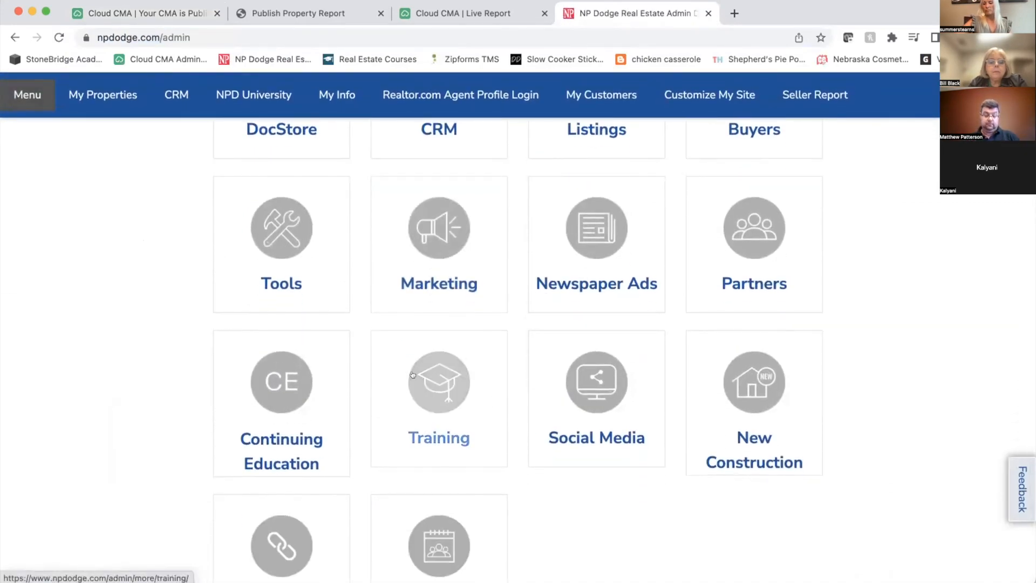
pyautogui.click(457, 398)
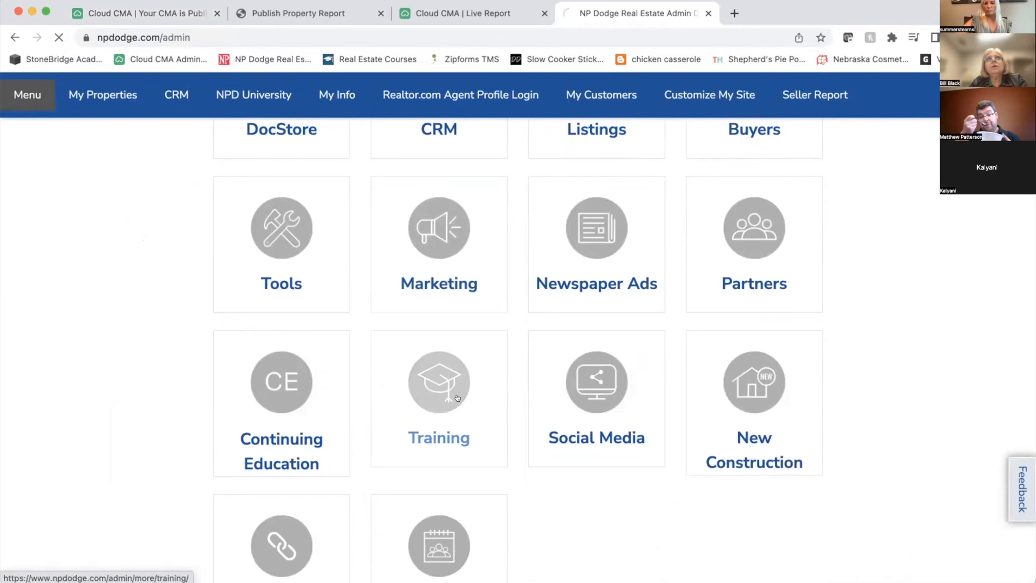
pyautogui.scroll(-3, 458, 398)
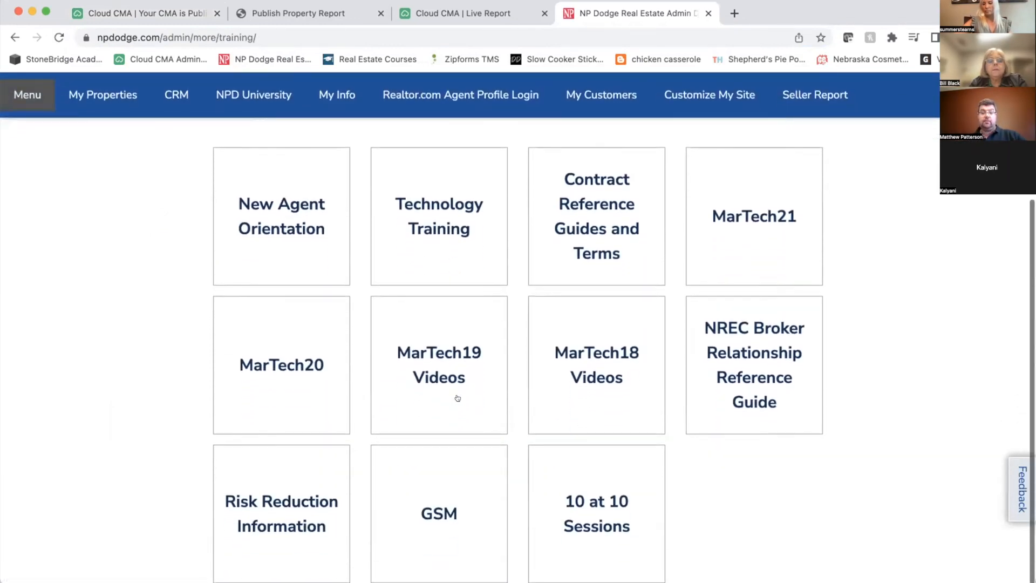
pyautogui.scroll(1, 457, 398)
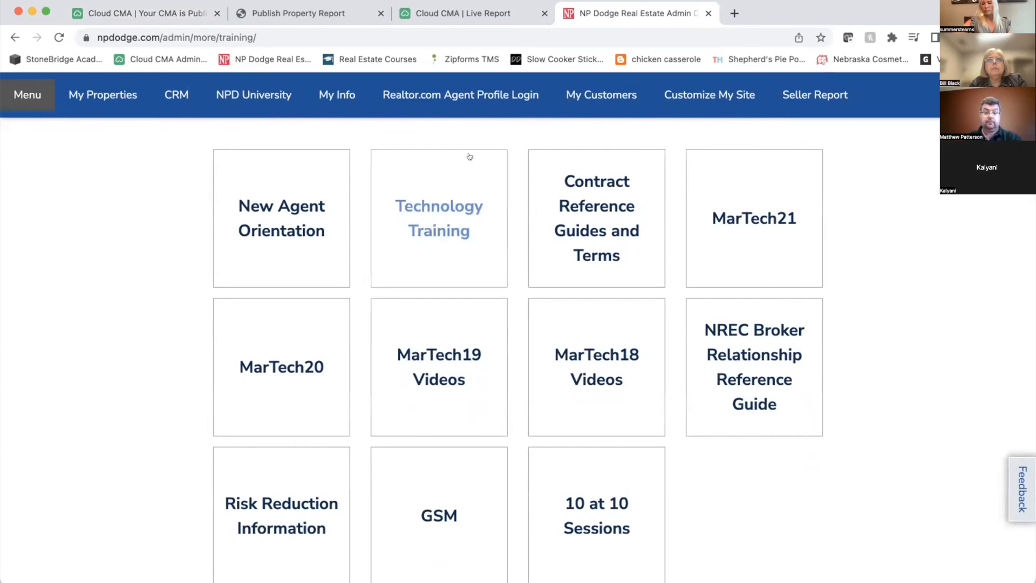
pyautogui.click(447, 227)
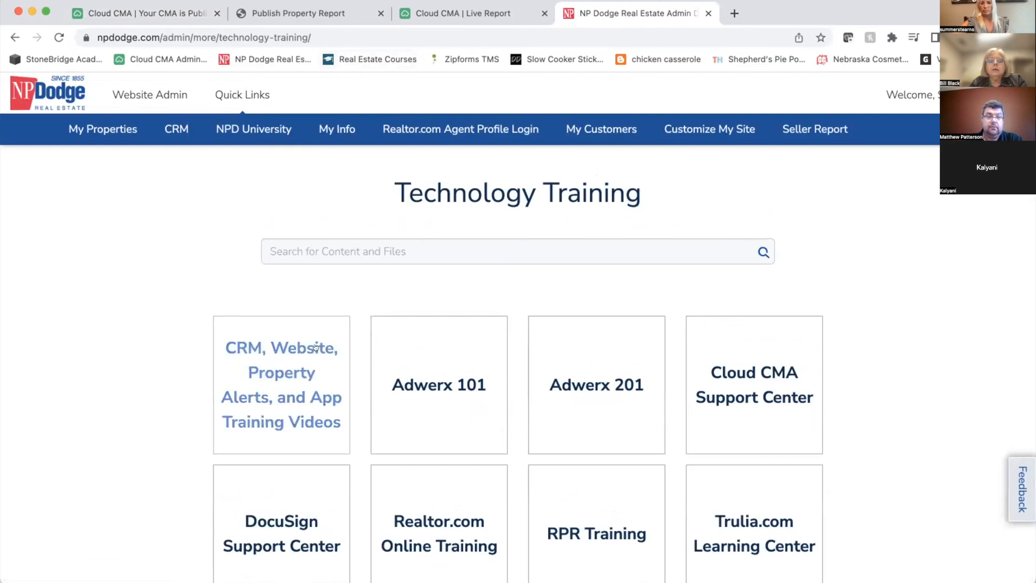
pyautogui.click(311, 365)
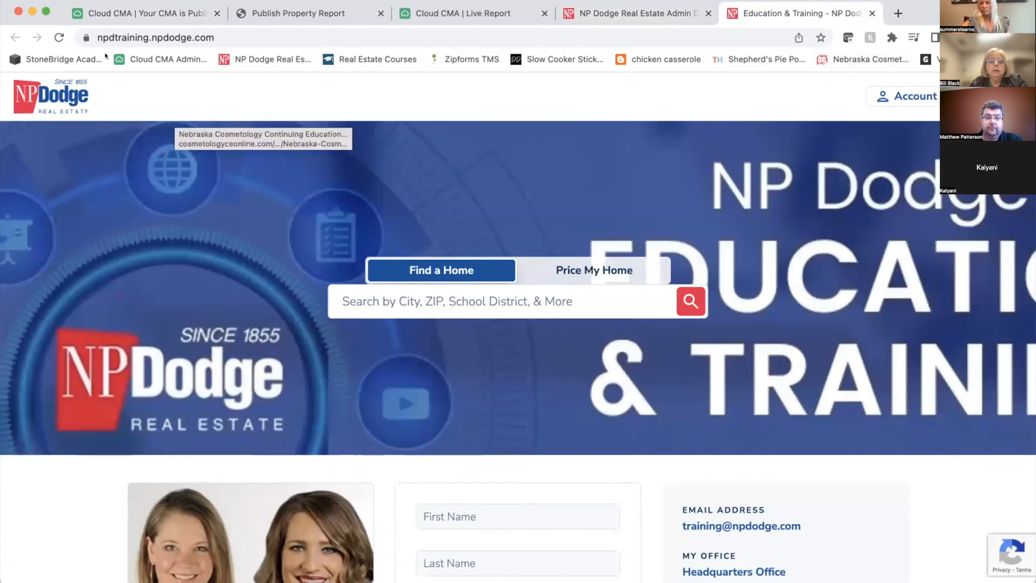
pyautogui.click(992, 96)
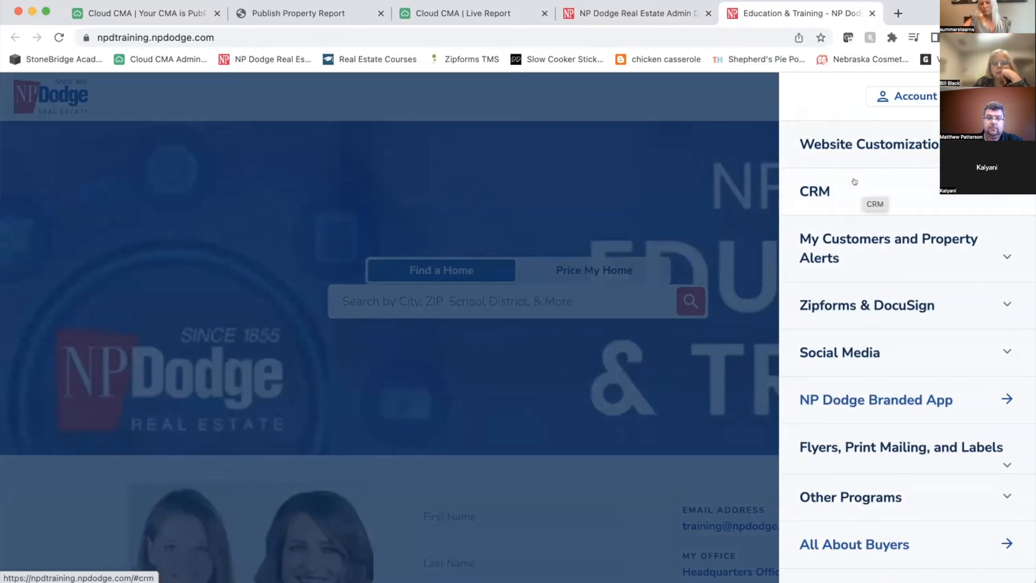
pyautogui.click(257, 34)
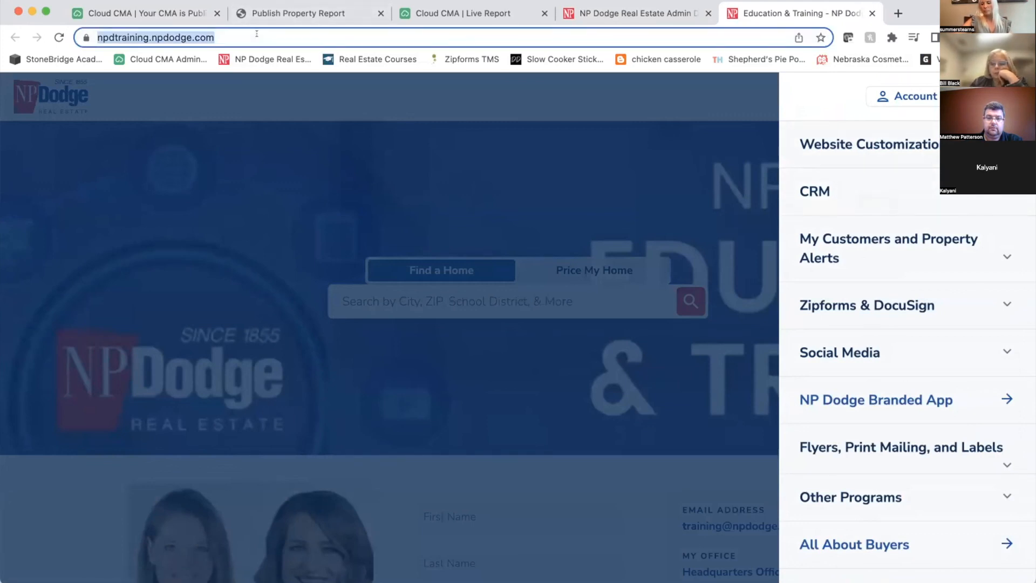
pyautogui.click(420, 548)
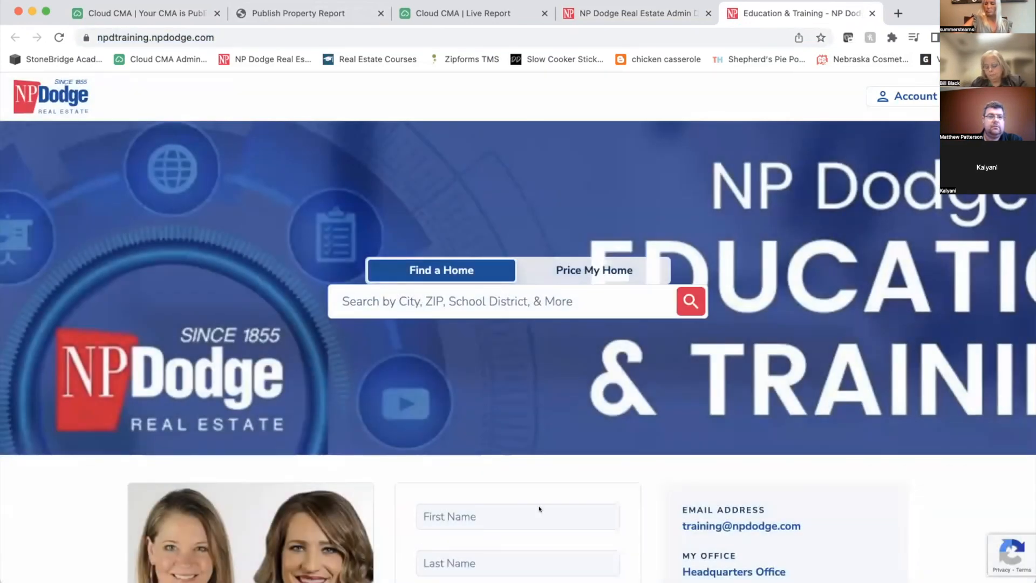